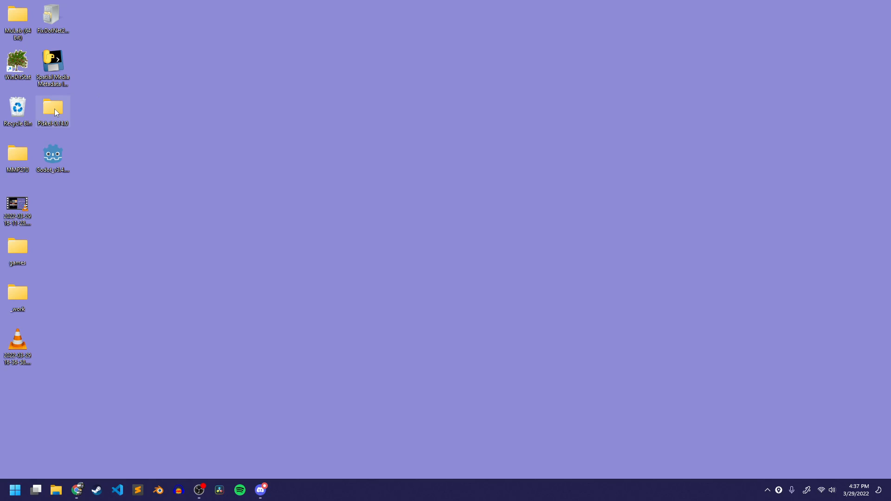
Open the Piskel-0.14.0 folder from the desktop and check the running recording in OBS
double_click(55, 109)
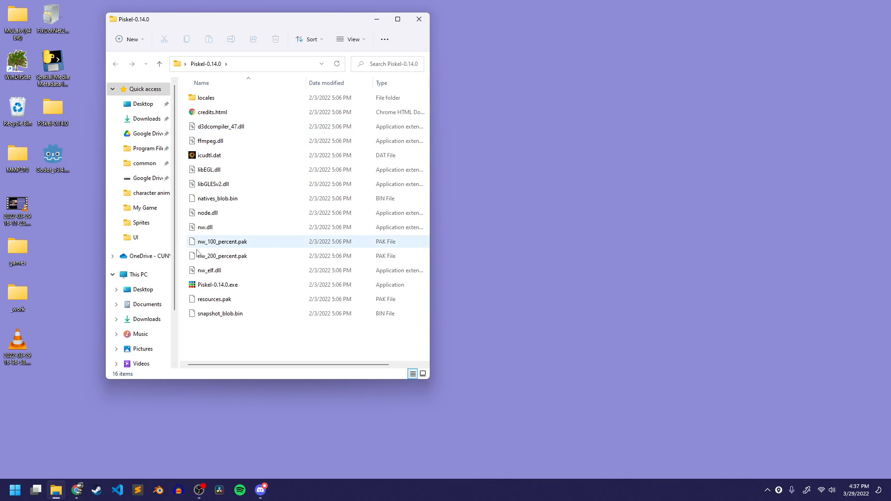
click(199, 489)
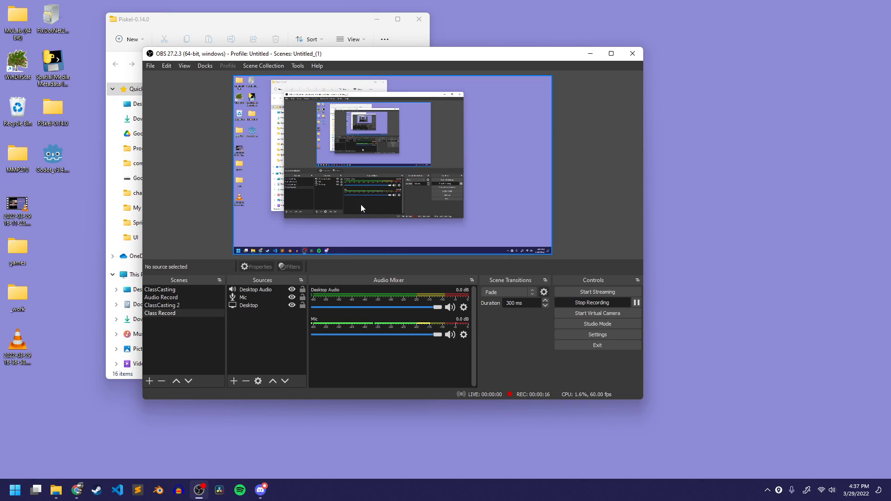
click(199, 489)
Switch to Discord, restart the class channel's screen share with Screen 1 as the source, and get the window out of the way
click(261, 490)
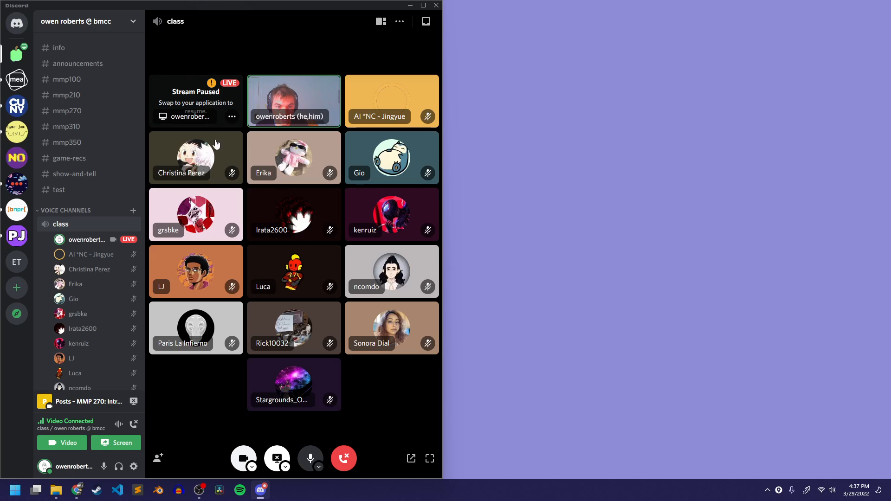
click(277, 457)
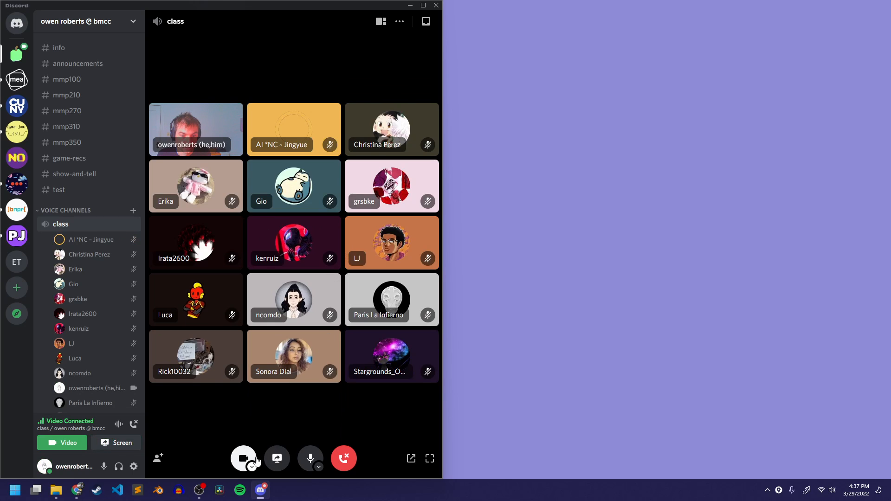
click(279, 459)
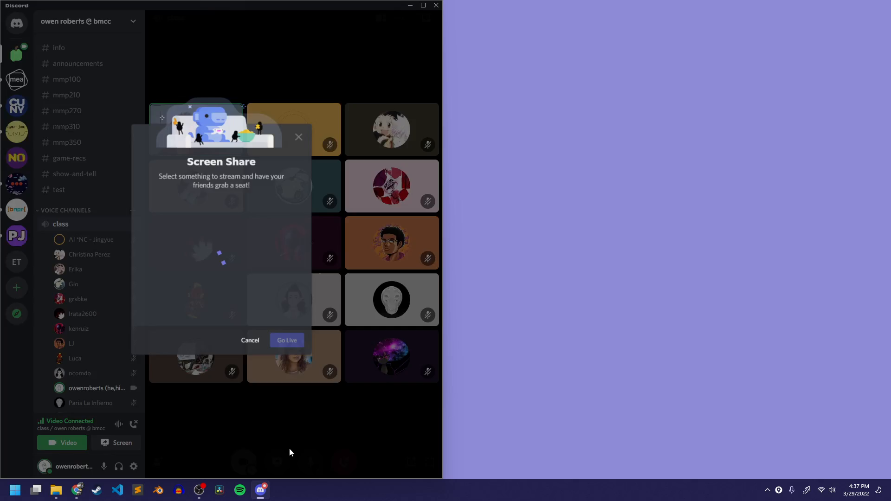
click(188, 191)
click(192, 239)
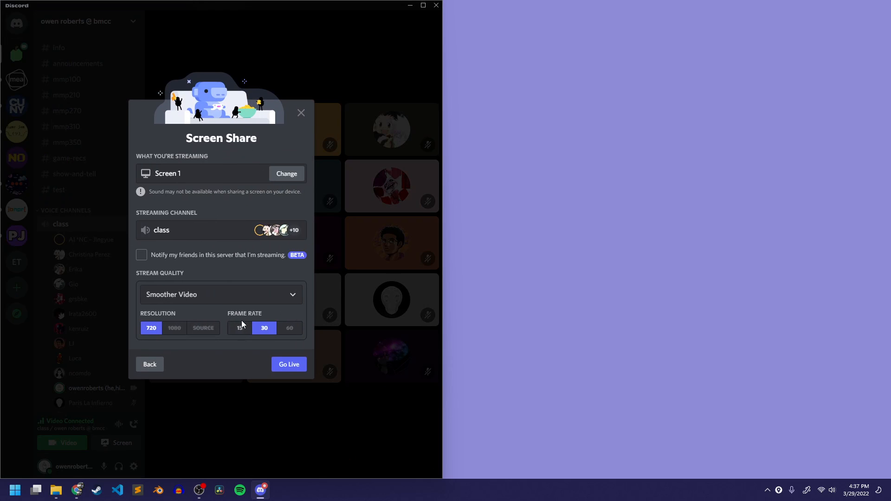
click(294, 366)
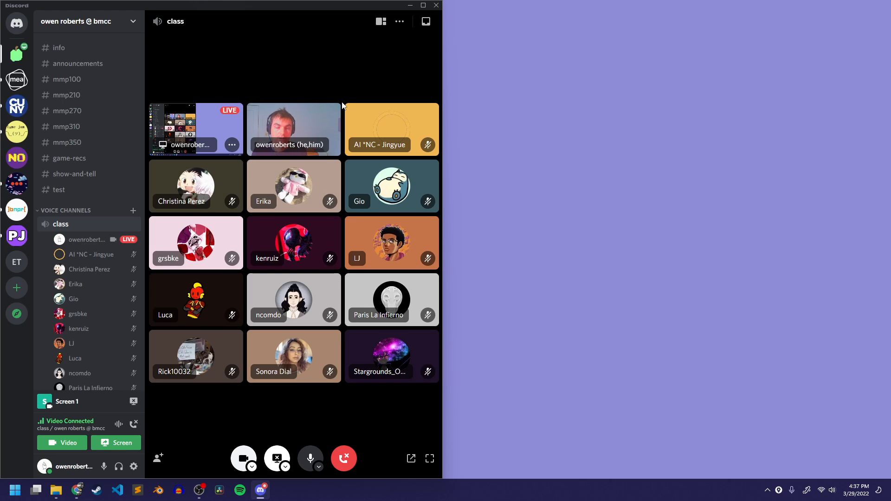
click(410, 6)
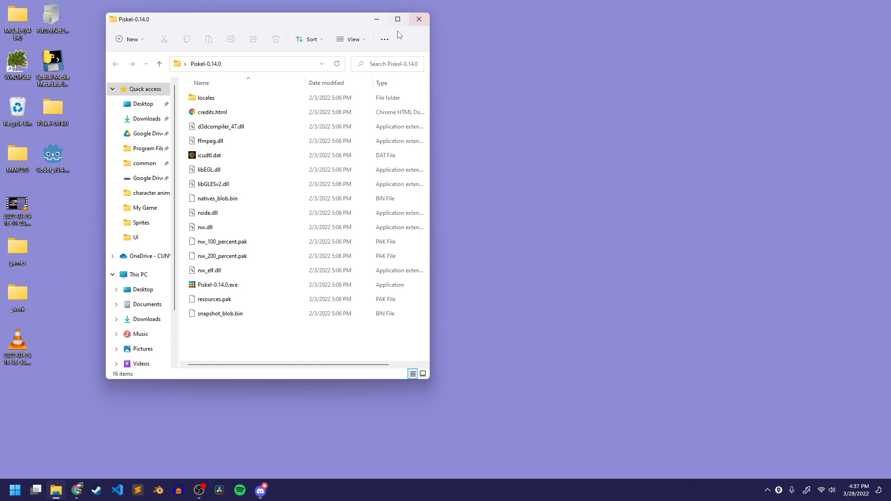
Launch Piskel-0.14.0.exe from the open folder and enlarge its window to fill most of the desktop
drag(228, 24, 280, 28)
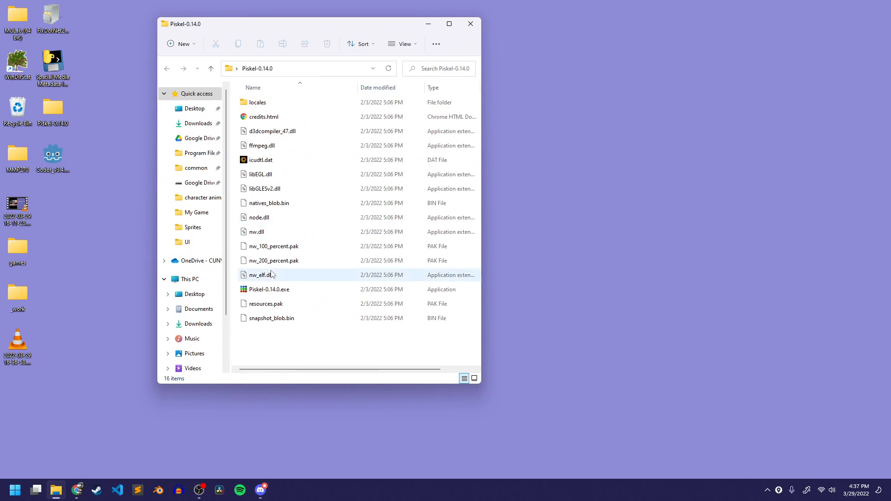
double_click(278, 289)
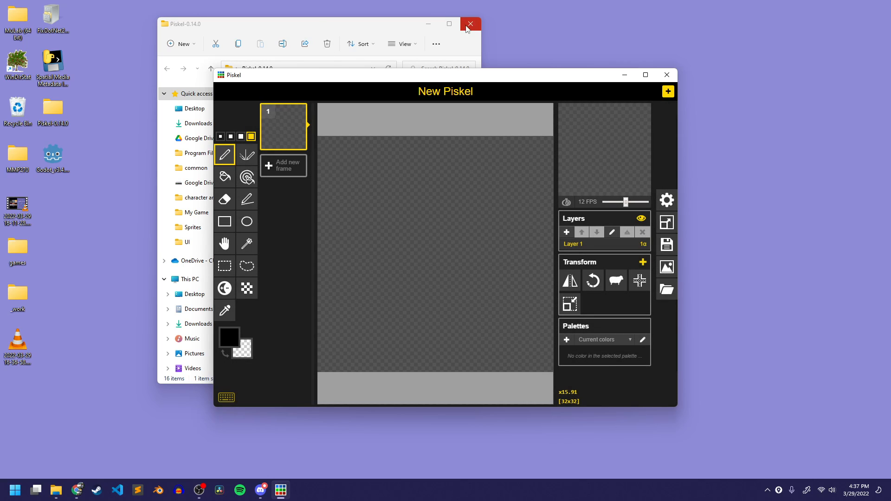
click(470, 24)
drag(399, 76, 276, 11)
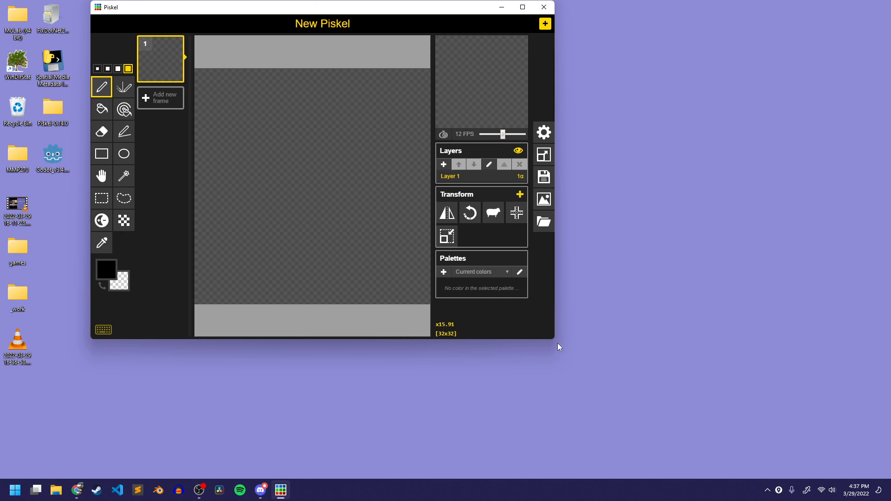
drag(555, 341, 857, 476)
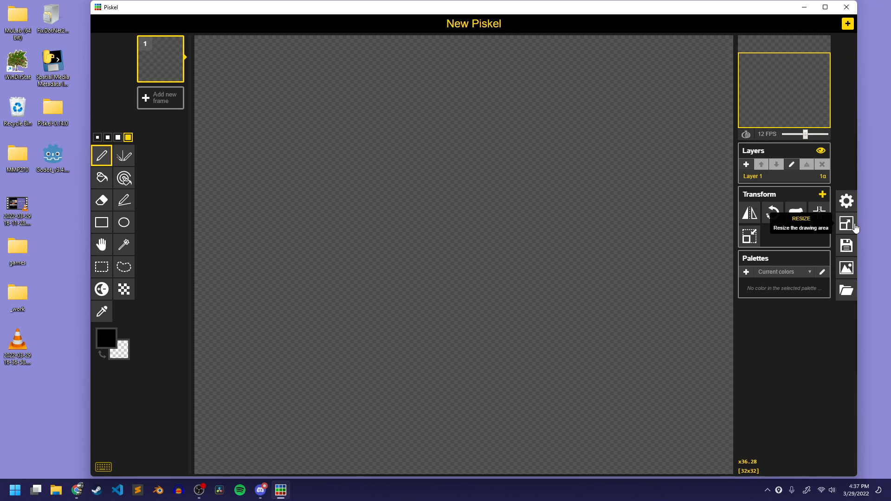
Inspect the width and height settings for resizing the canvas, leaving the size unchanged
click(854, 226)
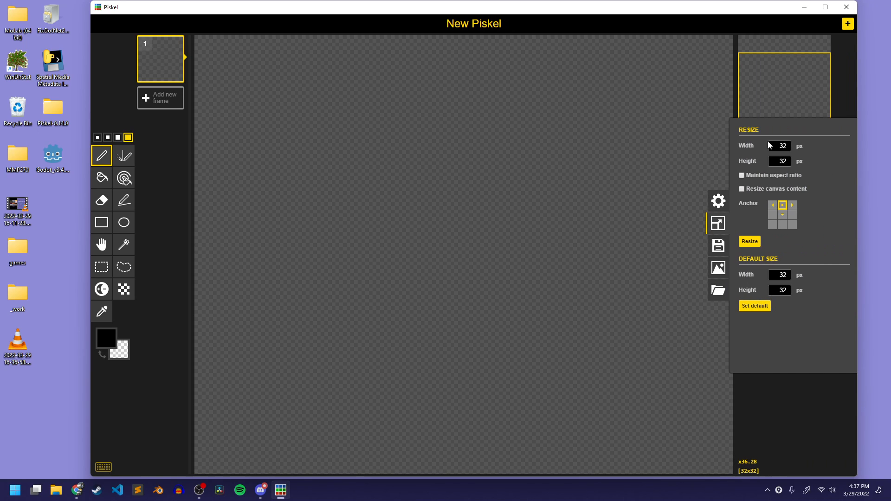
double_click(782, 146)
double_click(782, 161)
click(718, 223)
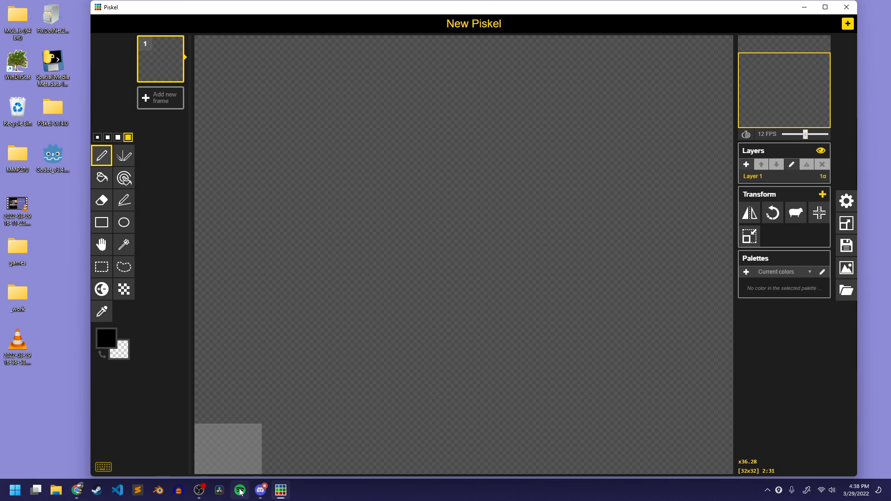
click(15, 490)
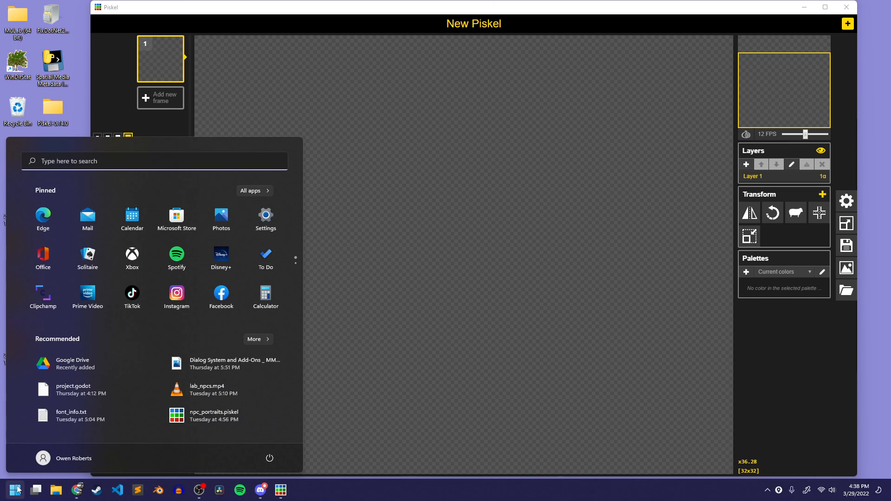
click(17, 490)
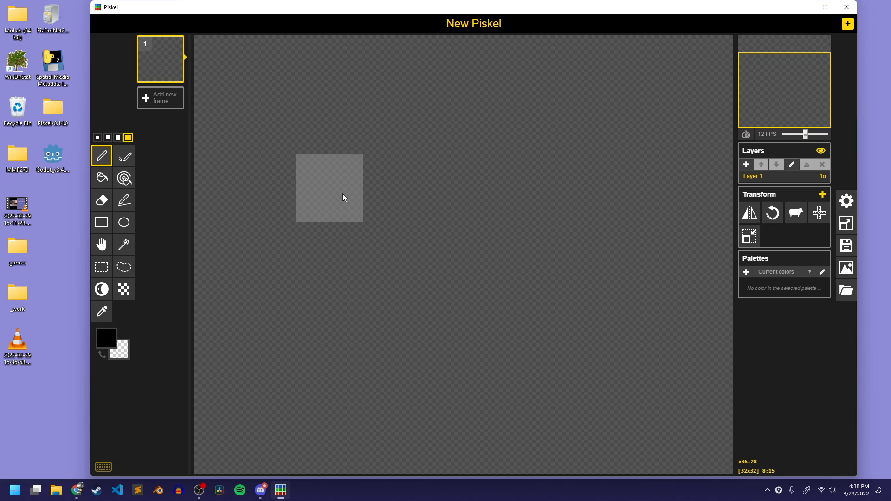
Reduce the pen to its smallest size
key(bracketleft)
key(bracketleft)
key(bracketleft)
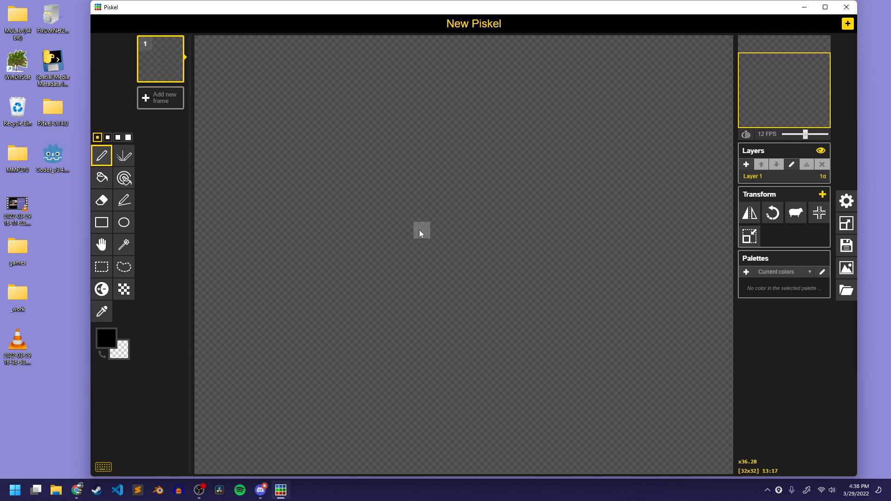
Draw a black stick figure and a mushroom-like shape beside it with the Pen tool
mouse_move(320, 195)
mouse_down()
mouse_move(284, 179)
mouse_move(337, 213)
mouse_move(334, 297)
mouse_move(371, 331)
mouse_up()
mouse_move(305, 314)
mouse_down()
mouse_move(296, 336)
mouse_move(287, 333)
mouse_up()
drag(288, 247, 353, 247)
mouse_move(506, 263)
mouse_down()
mouse_move(505, 348)
mouse_move(577, 268)
mouse_move(539, 348)
mouse_up()
click(523, 348)
mouse_move(422, 279)
mouse_down()
mouse_move(457, 282)
mouse_move(437, 264)
mouse_move(445, 318)
mouse_up()
mouse_move(472, 231)
mouse_down()
mouse_move(585, 176)
mouse_move(645, 251)
mouse_up()
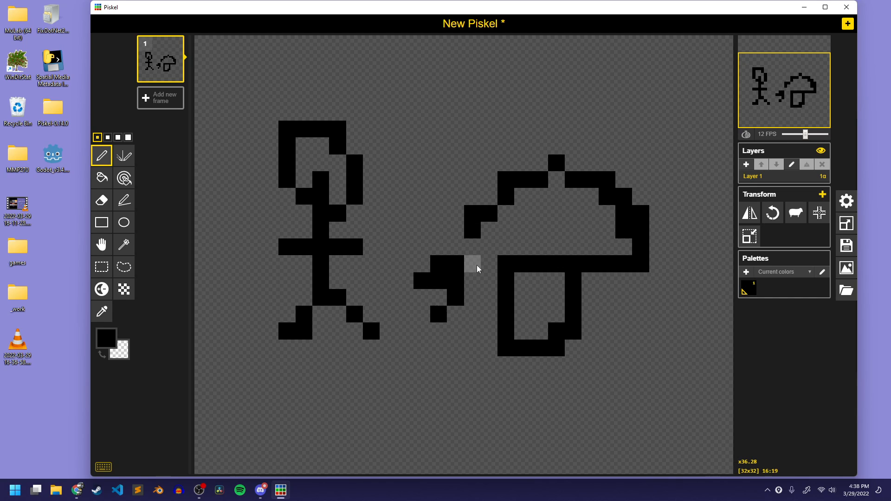
Undo the latest pen strokes and scribble more black shapes over the remaining outline, above it and beside the figure's head
key(ctrl+z)
key(ctrl+z)
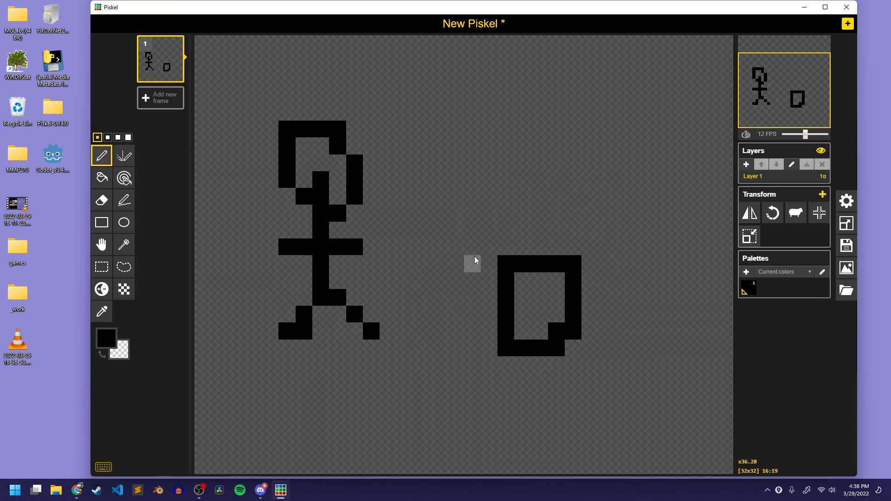
key(ctrl+z)
key(ctrl+z)
mouse_move(500, 268)
mouse_down()
mouse_move(526, 263)
mouse_move(546, 214)
mouse_move(558, 266)
mouse_move(620, 259)
mouse_move(531, 336)
mouse_move(524, 300)
mouse_up()
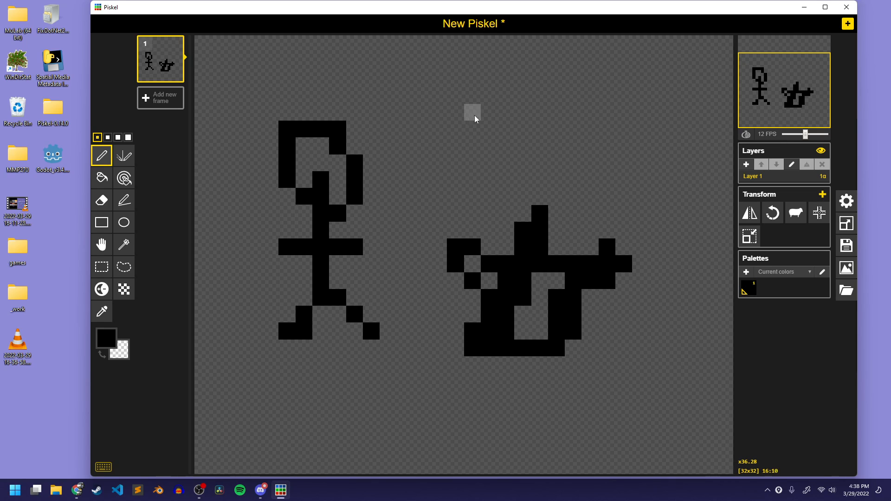
mouse_move(471, 112)
mouse_down()
mouse_move(455, 114)
mouse_move(464, 72)
mouse_move(527, 55)
mouse_move(506, 95)
mouse_up()
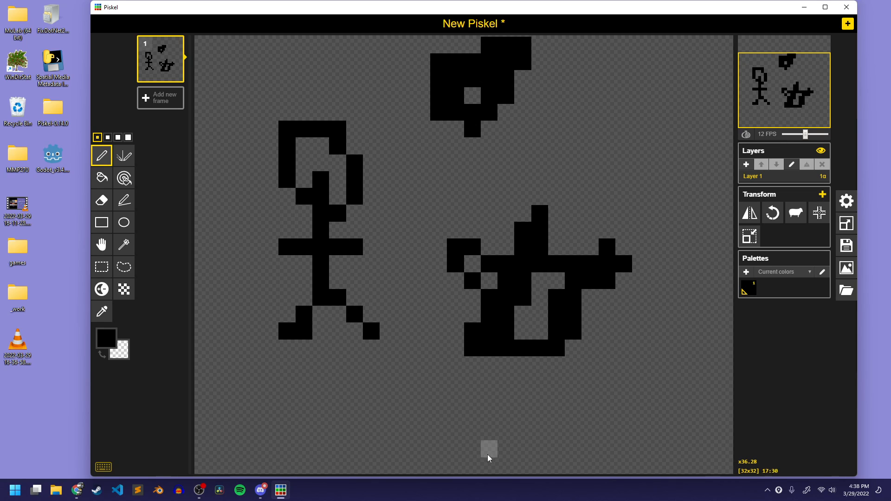
mouse_move(405, 180)
mouse_down()
mouse_move(330, 143)
mouse_move(405, 181)
mouse_up()
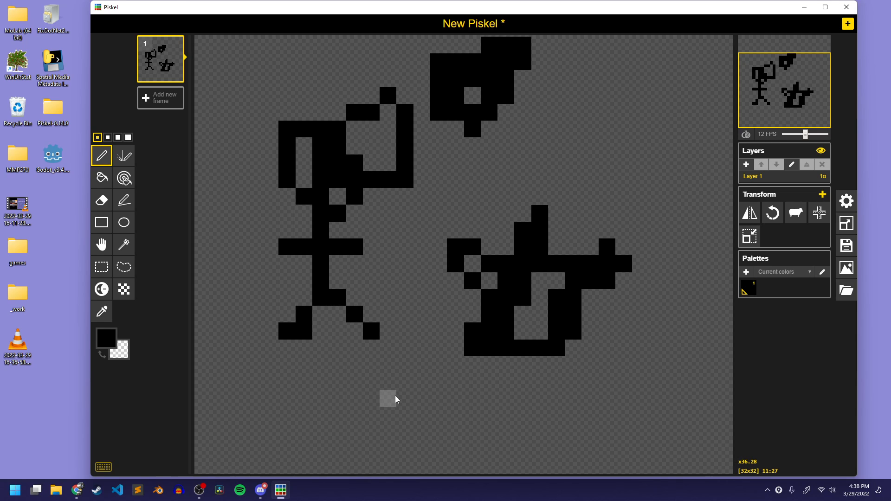
Add a blank frame and delete the scribbled one
mouse_move(180, 59)
click(160, 97)
click(178, 42)
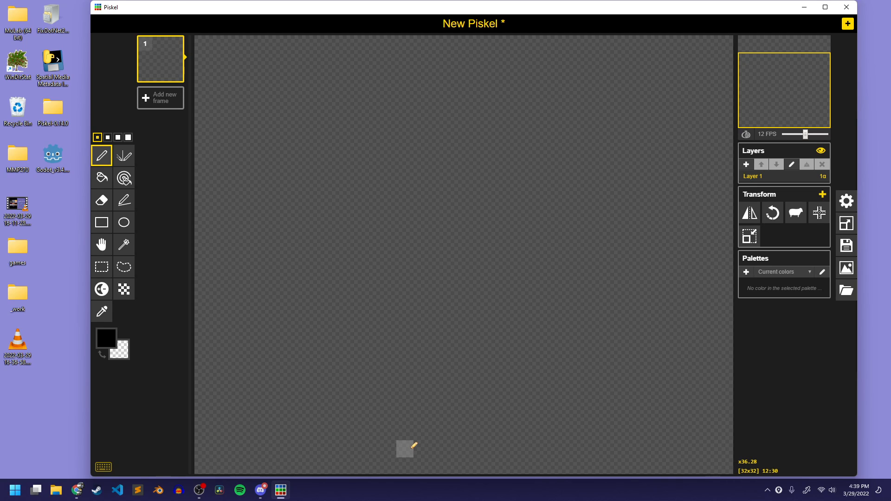
scroll(423, 322, down, 2)
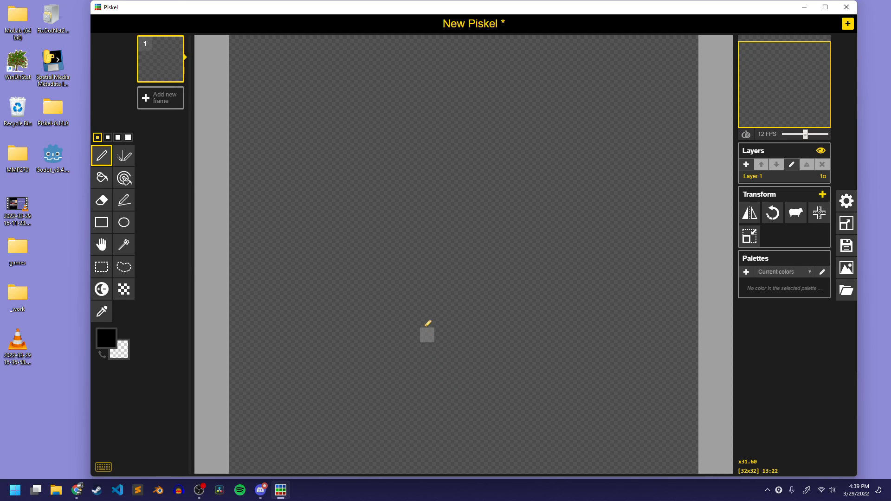
scroll(426, 325, down, 1)
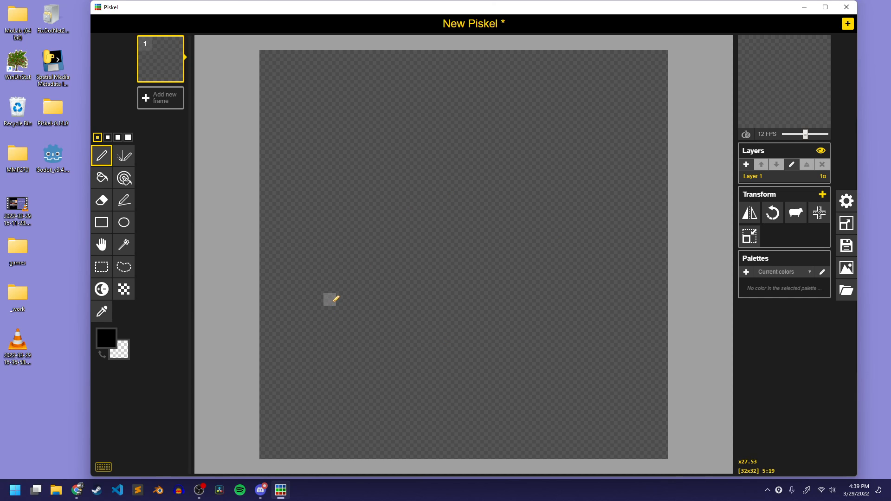
Check the class voice channel's participant list in Discord and return to Piskel
click(262, 491)
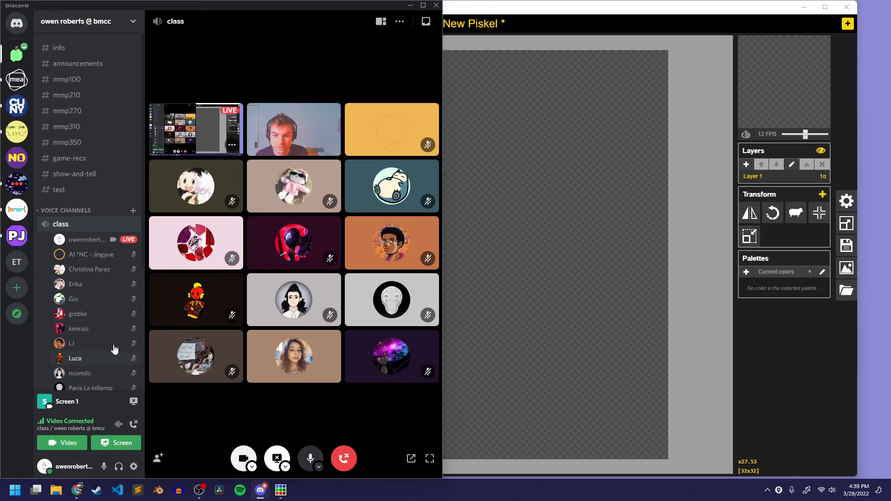
scroll(114, 349, down, 3)
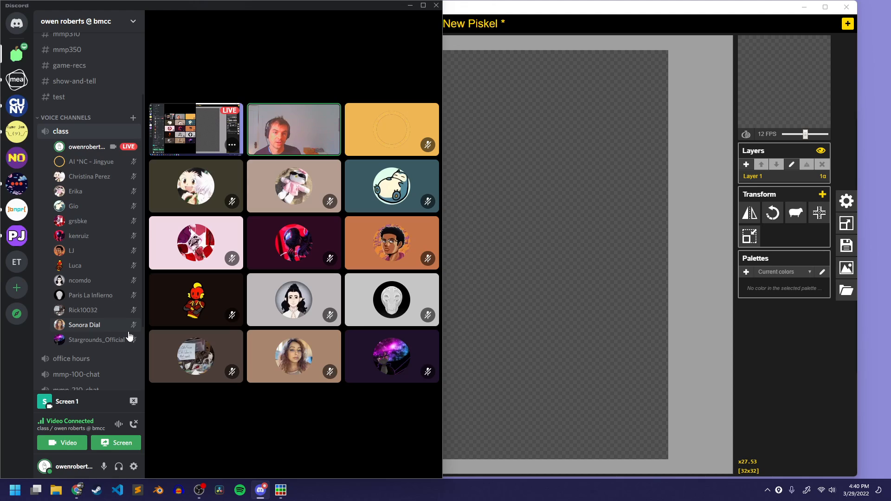
mouse_move(220, 194)
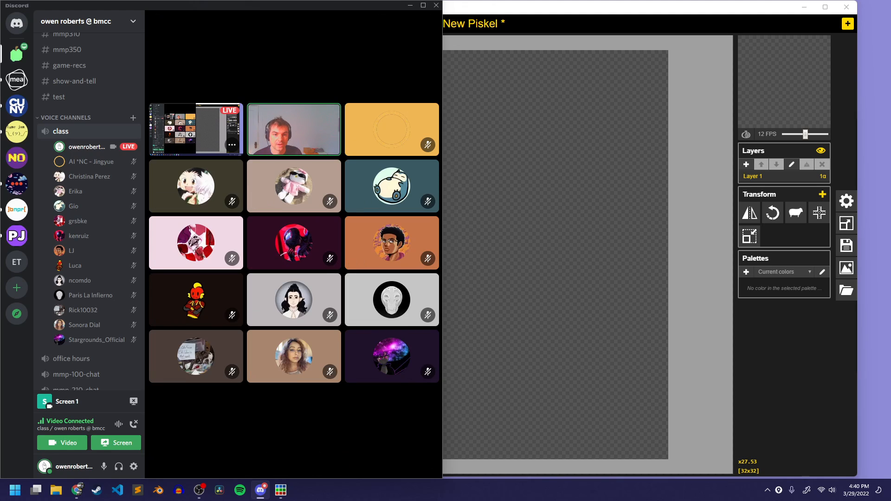
click(410, 5)
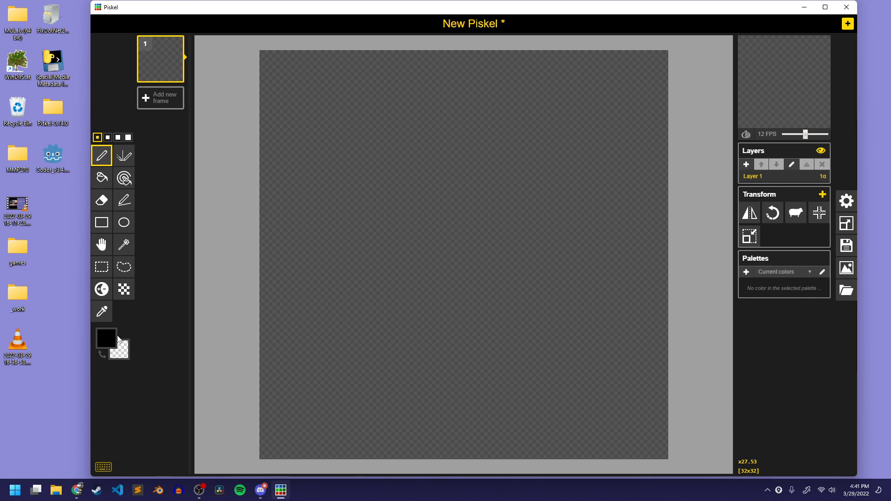
Set the pen color to a medium green and draw a solid mound about 19 pixels wide near the canvas's lower edge
click(121, 348)
click(195, 377)
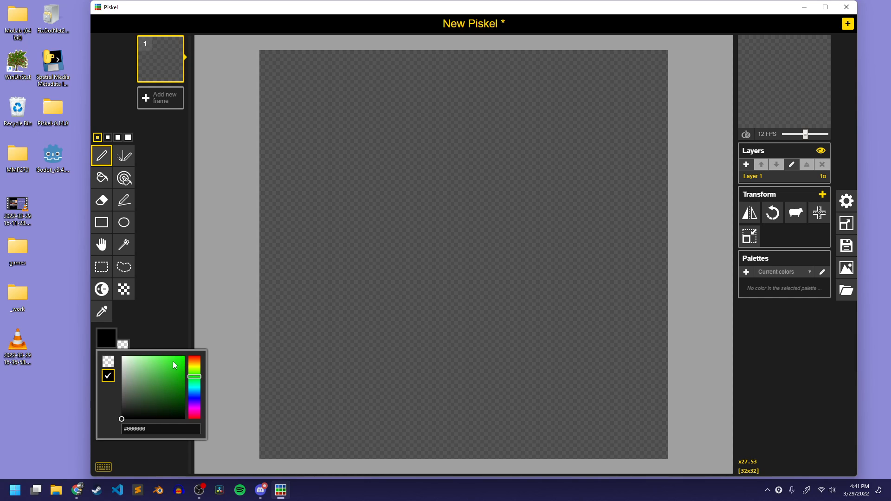
mouse_move(172, 360)
mouse_down()
mouse_move(151, 366)
mouse_move(155, 383)
mouse_move(151, 375)
mouse_up()
click(157, 318)
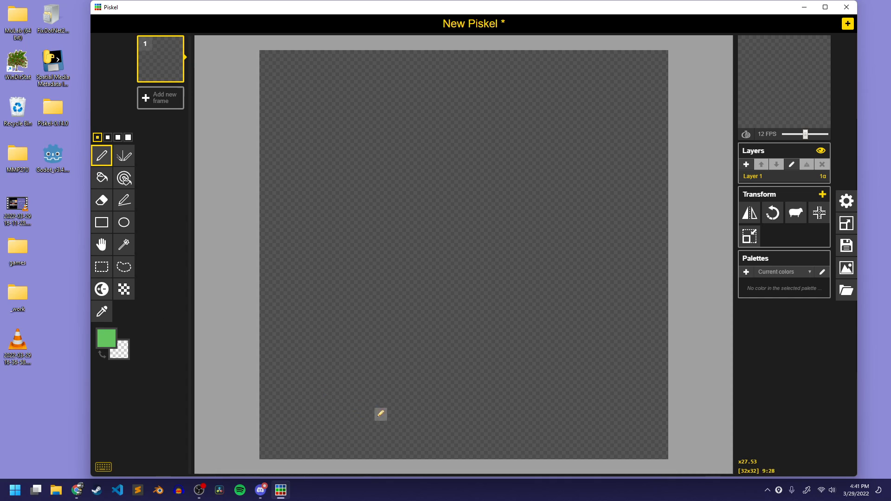
mouse_move(354, 415)
mouse_down()
mouse_move(372, 425)
mouse_move(415, 401)
mouse_move(444, 416)
mouse_move(514, 401)
mouse_move(419, 421)
mouse_move(515, 419)
mouse_up()
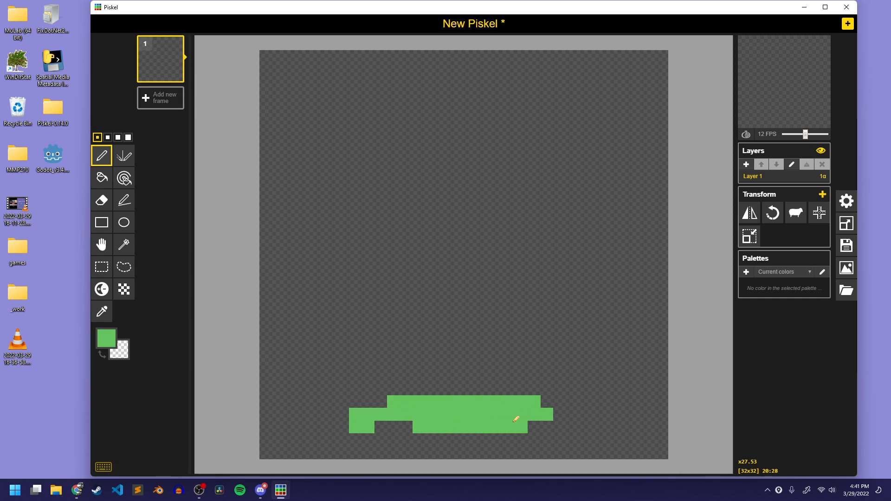
mouse_move(383, 411)
mouse_down()
mouse_move(396, 395)
mouse_move(559, 401)
mouse_move(584, 426)
mouse_up()
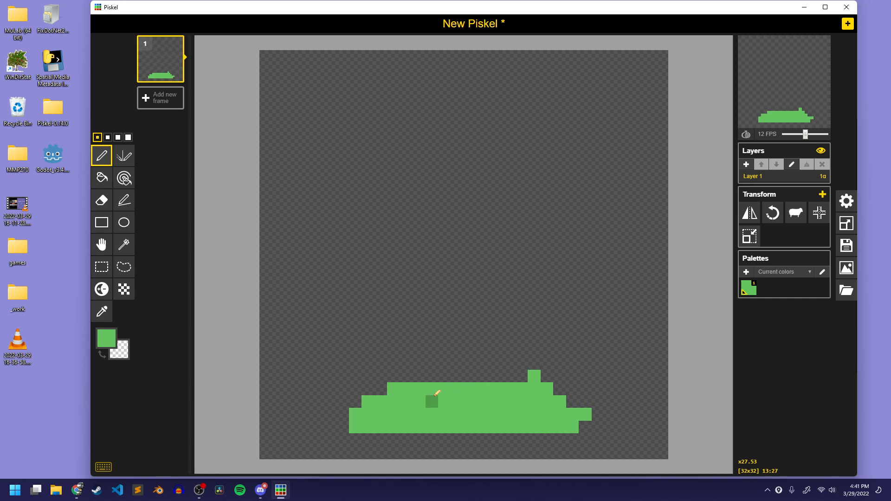
Draw a thick green S-shaped stem rising from the mound and ending in a small head near the canvas's upper right
mouse_move(470, 376)
mouse_down()
mouse_move(546, 253)
mouse_move(373, 180)
mouse_move(559, 118)
mouse_up()
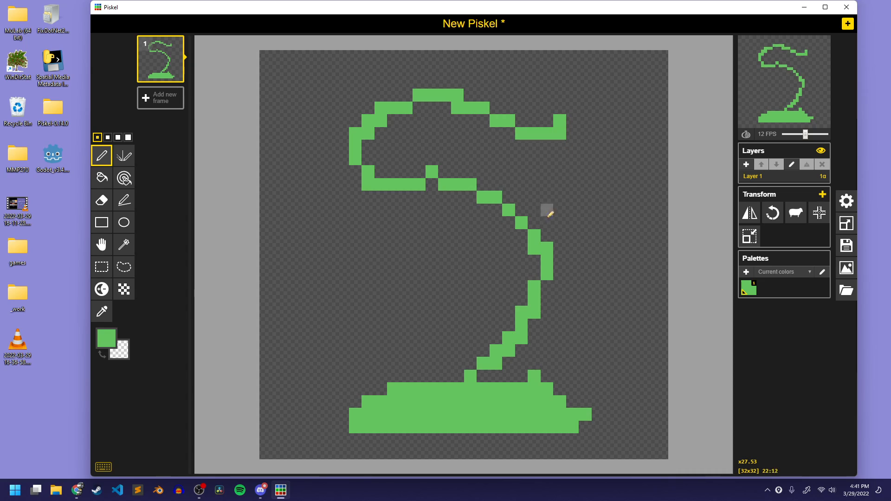
mouse_move(457, 374)
mouse_down()
mouse_move(518, 301)
mouse_move(522, 239)
mouse_move(490, 198)
mouse_move(533, 285)
mouse_move(534, 246)
mouse_move(483, 199)
mouse_move(412, 189)
mouse_move(365, 150)
mouse_move(458, 103)
mouse_move(373, 164)
mouse_move(445, 189)
mouse_move(396, 171)
mouse_move(427, 174)
mouse_up()
mouse_move(508, 133)
mouse_down()
mouse_move(540, 125)
mouse_move(479, 101)
mouse_move(571, 90)
mouse_move(495, 99)
mouse_up()
click(584, 95)
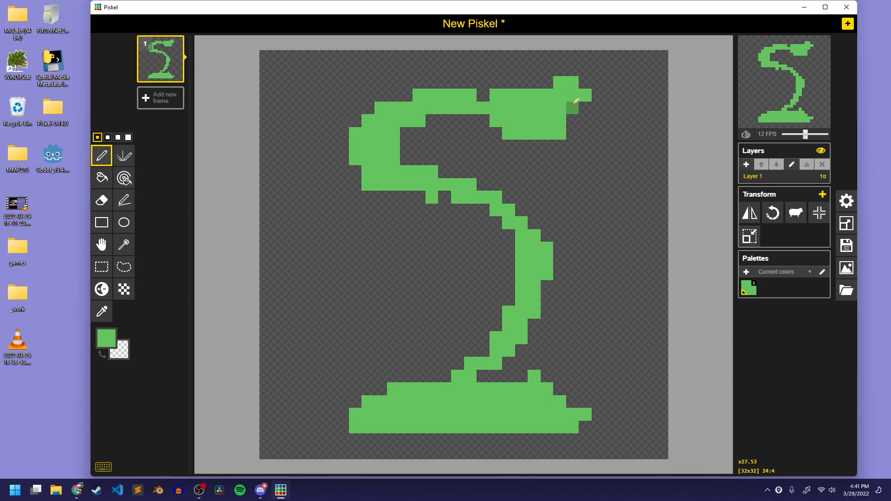
Thicken the stem's middle and lower part with green pixels and widen where it joins the mound
mouse_move(495, 248)
mouse_down()
mouse_move(484, 211)
mouse_move(497, 223)
mouse_up()
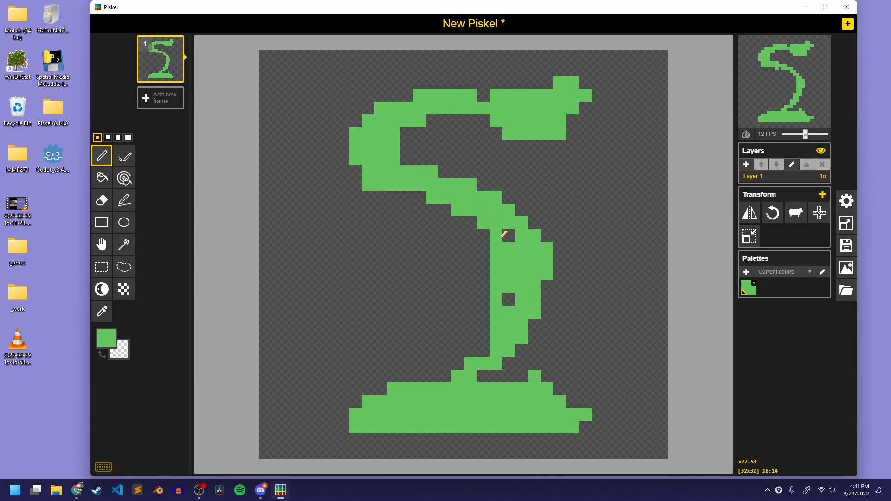
mouse_move(482, 325)
mouse_down()
mouse_move(457, 352)
mouse_move(471, 350)
mouse_move(507, 309)
mouse_move(486, 363)
mouse_move(493, 374)
mouse_up()
drag(509, 232, 498, 229)
click(483, 274)
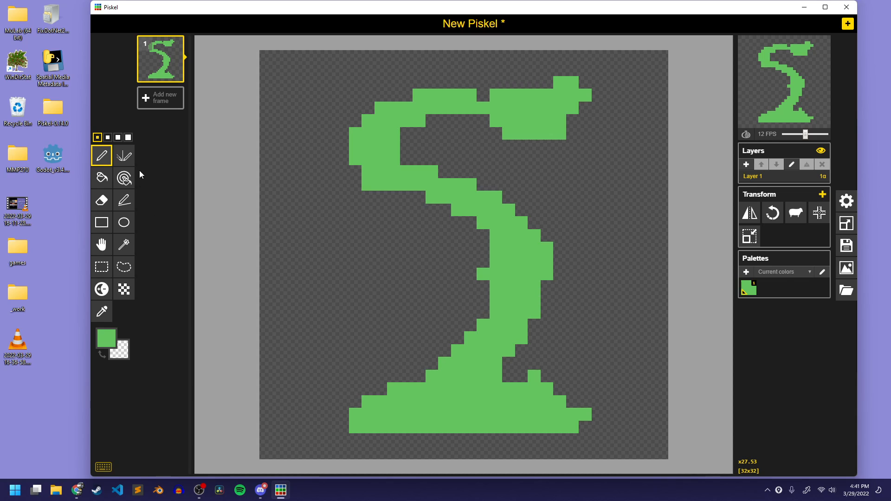
Set the pen color to a light purple
click(116, 342)
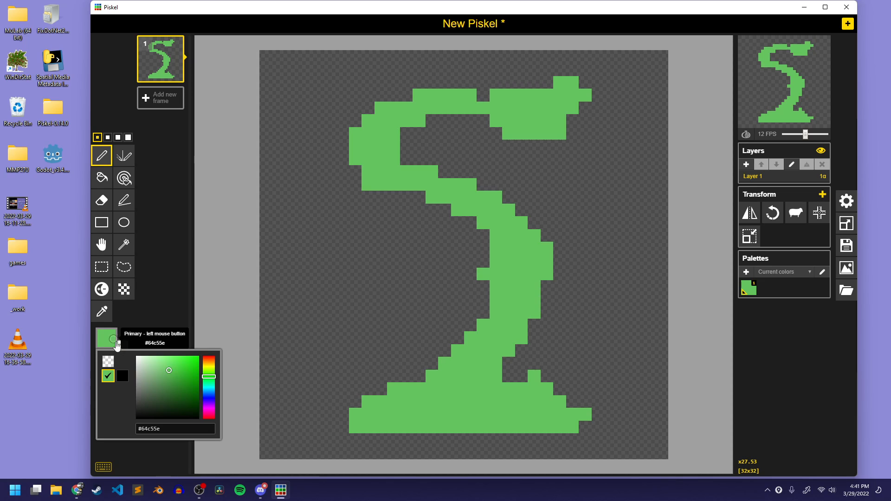
drag(210, 380, 209, 404)
drag(165, 376, 159, 361)
click(160, 341)
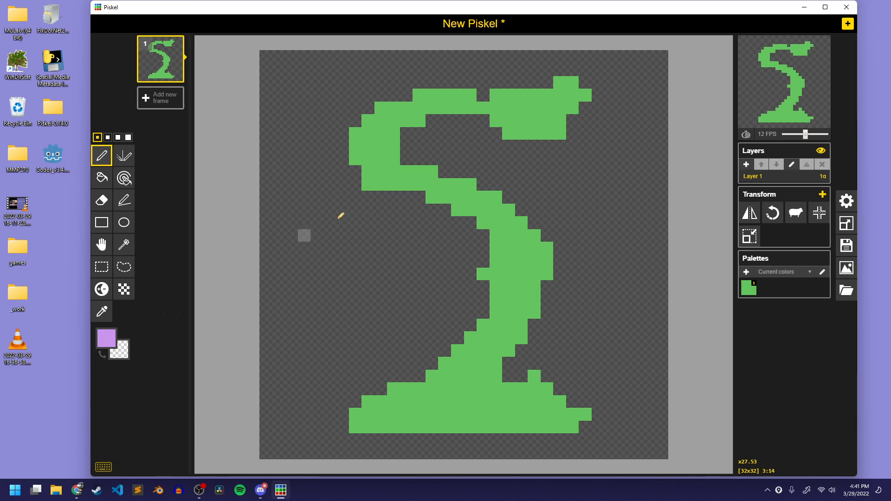
Paint a rough solid purple flower over the stem's head, extending to the canvas's upper edge
mouse_move(560, 120)
mouse_down()
mouse_move(578, 105)
mouse_move(575, 82)
mouse_move(558, 84)
mouse_move(534, 135)
mouse_move(575, 95)
mouse_up()
mouse_move(538, 125)
mouse_down()
mouse_move(607, 72)
mouse_move(584, 132)
mouse_move(619, 125)
mouse_move(591, 92)
mouse_move(582, 170)
mouse_move(511, 105)
mouse_move(503, 75)
mouse_move(526, 136)
mouse_move(553, 116)
mouse_move(508, 132)
mouse_move(526, 144)
mouse_move(555, 136)
mouse_move(589, 109)
mouse_move(566, 74)
mouse_up()
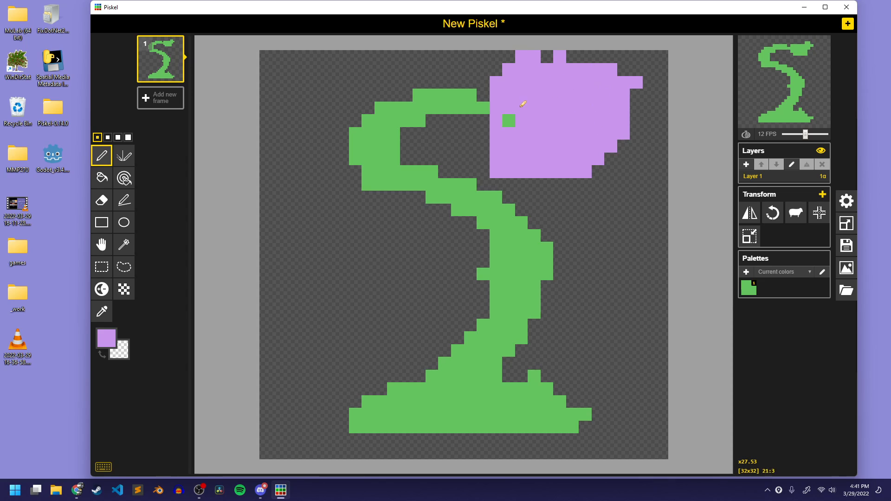
mouse_move(492, 119)
mouse_down()
mouse_move(519, 59)
mouse_move(490, 75)
mouse_move(507, 111)
mouse_move(482, 98)
mouse_move(537, 126)
mouse_move(545, 165)
mouse_move(606, 177)
mouse_move(593, 135)
mouse_move(573, 181)
mouse_up()
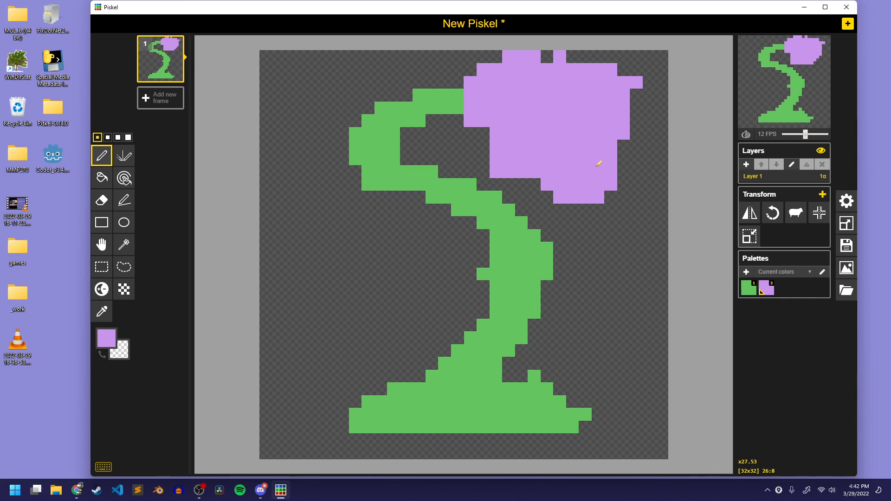
mouse_move(625, 95)
mouse_down()
mouse_move(606, 70)
mouse_move(618, 113)
mouse_move(634, 82)
mouse_up()
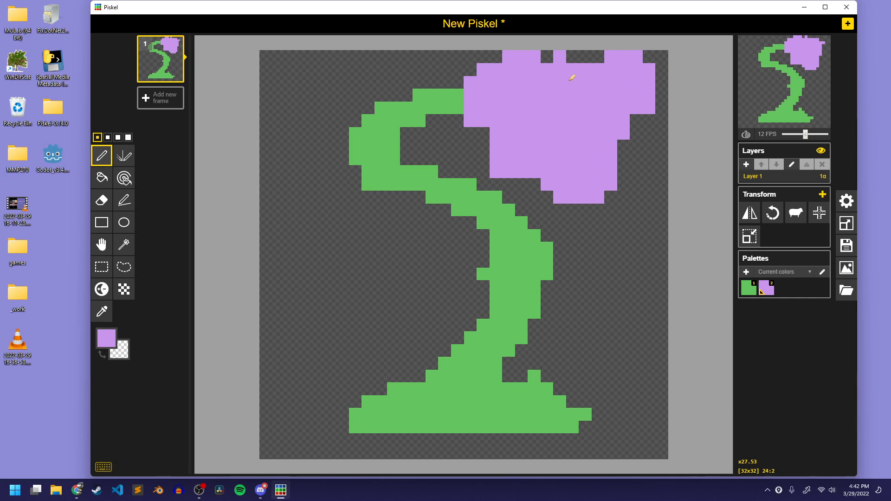
mouse_move(546, 79)
mouse_down()
mouse_move(493, 125)
mouse_move(511, 183)
mouse_move(538, 179)
mouse_move(521, 197)
mouse_up()
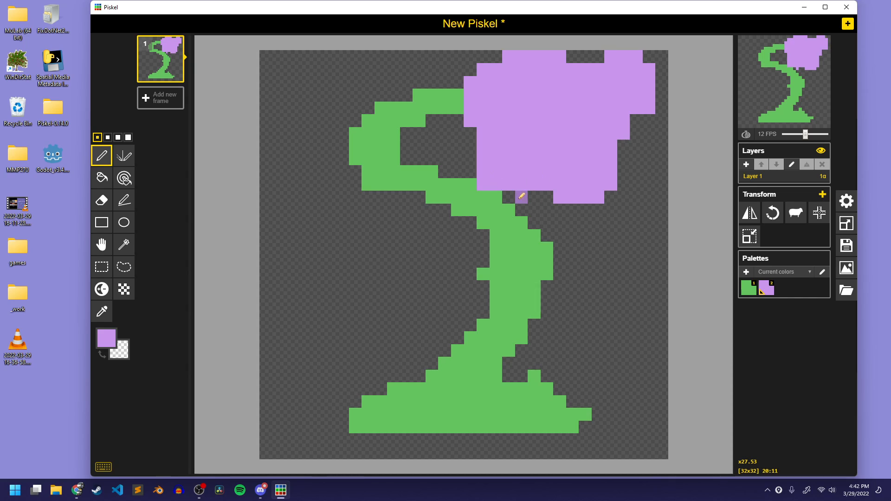
Undo the purple flower strokes
key(ctrl+z)
key(ctrl+z)
key(ctrl+z)
key(ctrl+z)
key(ctrl+z)
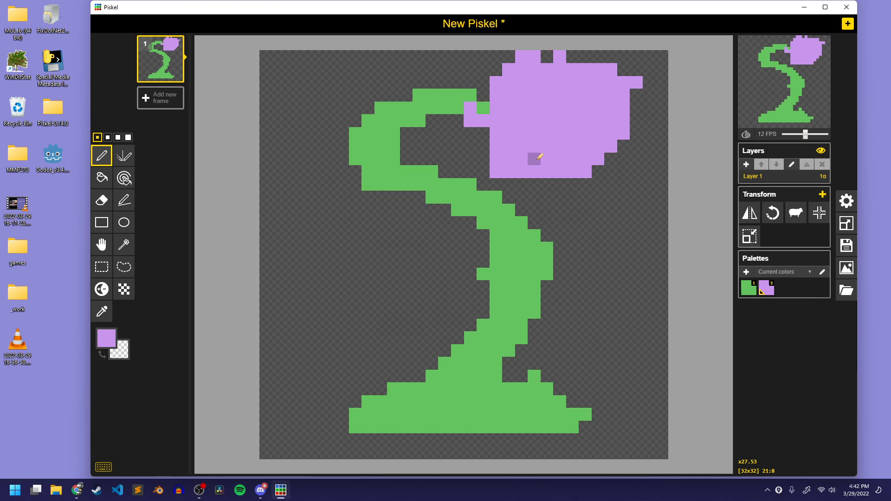
Paint a solid light purple flower about 14 pixels wide over the stem's head and shade a darker patch in its center
mouse_move(559, 106)
mouse_down()
mouse_move(580, 76)
mouse_move(625, 125)
mouse_move(557, 136)
mouse_move(594, 146)
mouse_move(580, 205)
mouse_move(496, 155)
mouse_move(540, 120)
mouse_move(509, 164)
mouse_move(468, 156)
mouse_move(503, 76)
mouse_move(540, 120)
mouse_move(551, 96)
mouse_move(517, 86)
mouse_move(556, 64)
mouse_move(579, 77)
mouse_move(599, 127)
mouse_move(577, 130)
mouse_move(572, 101)
mouse_move(558, 119)
mouse_move(597, 87)
mouse_up()
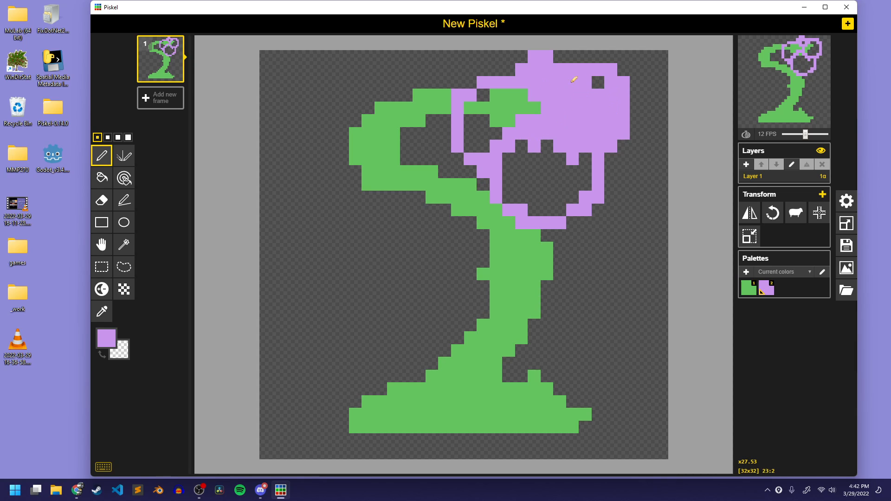
drag(513, 110, 493, 130)
mouse_move(489, 95)
mouse_down()
mouse_move(470, 143)
mouse_move(471, 128)
mouse_move(501, 179)
mouse_move(521, 164)
mouse_up()
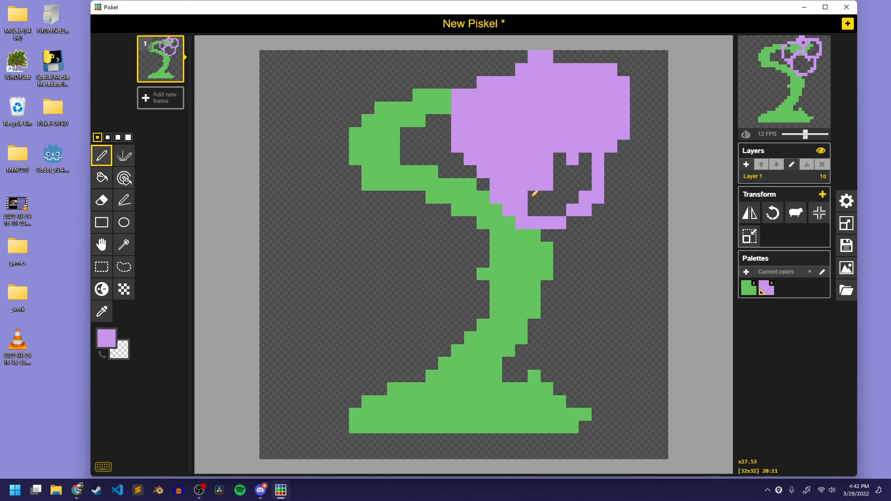
mouse_move(533, 194)
mouse_down()
mouse_move(552, 196)
mouse_move(576, 170)
mouse_move(556, 197)
mouse_move(559, 209)
mouse_move(582, 185)
mouse_up()
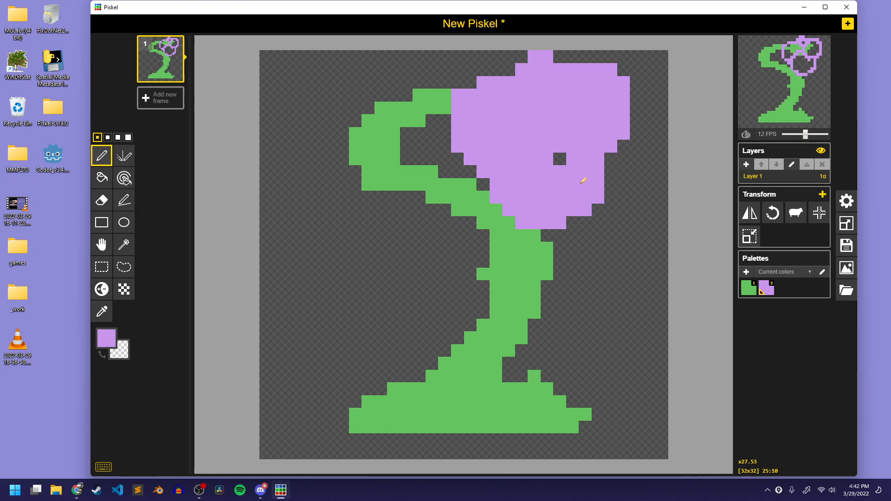
click(560, 159)
click(495, 184)
click(103, 287)
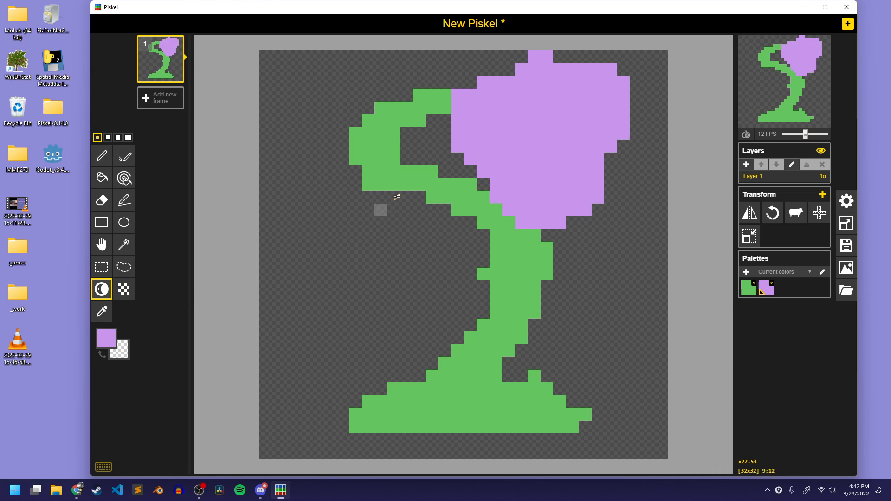
mouse_move(560, 117)
mouse_down()
mouse_move(535, 85)
mouse_move(583, 139)
mouse_move(560, 110)
mouse_up()
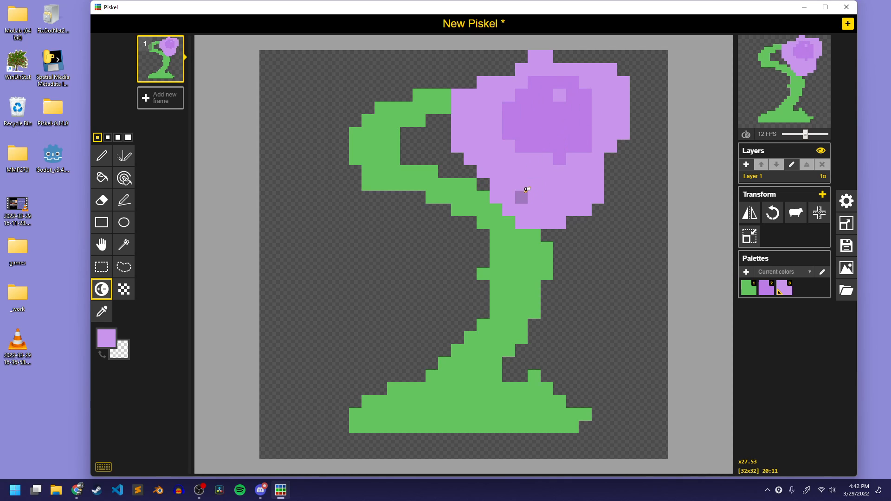
Set the primary color to the muted brown #8b6c4a
click(106, 341)
drag(210, 372, 210, 356)
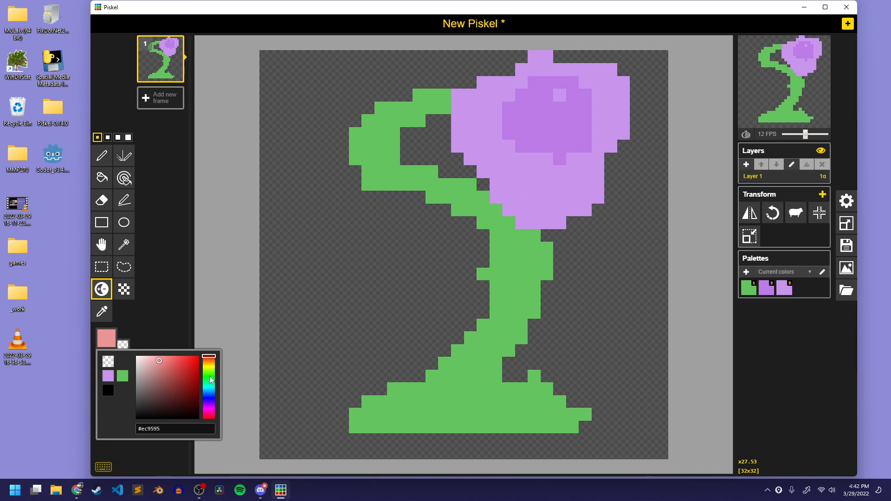
drag(159, 365, 181, 354)
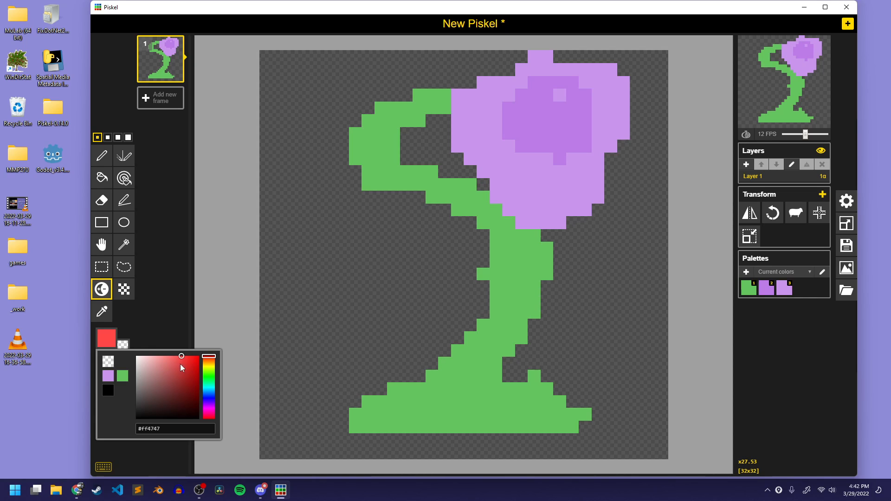
mouse_move(206, 373)
mouse_down()
mouse_move(204, 398)
mouse_move(208, 362)
mouse_up()
click(170, 374)
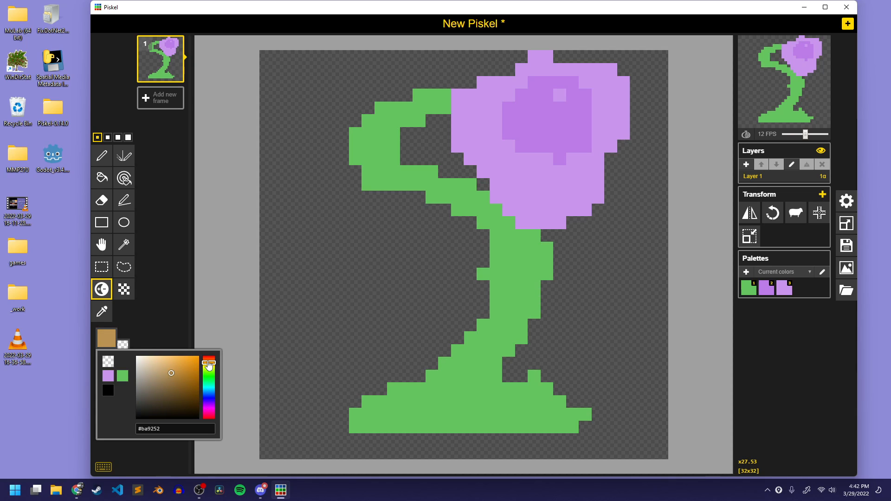
click(290, 273)
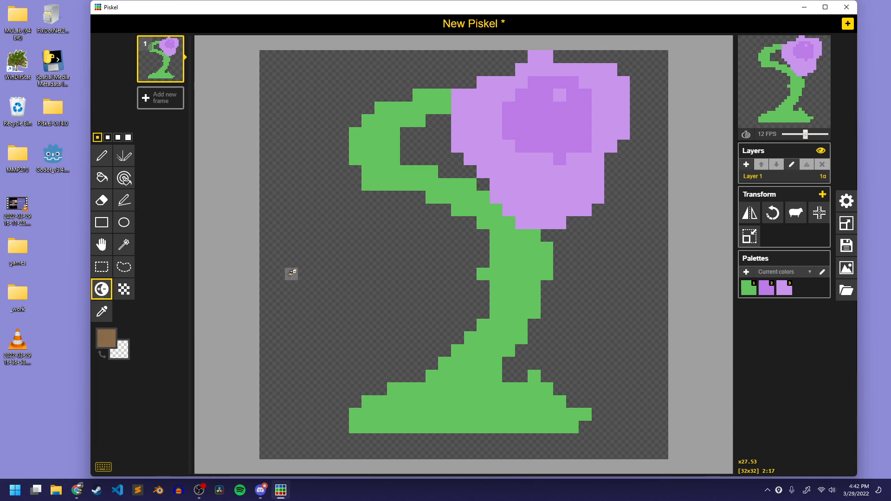
Draw four solid brown leaves with the Pen tool: two on the stem's upper bend and one on each side of its lower half
click(370, 166)
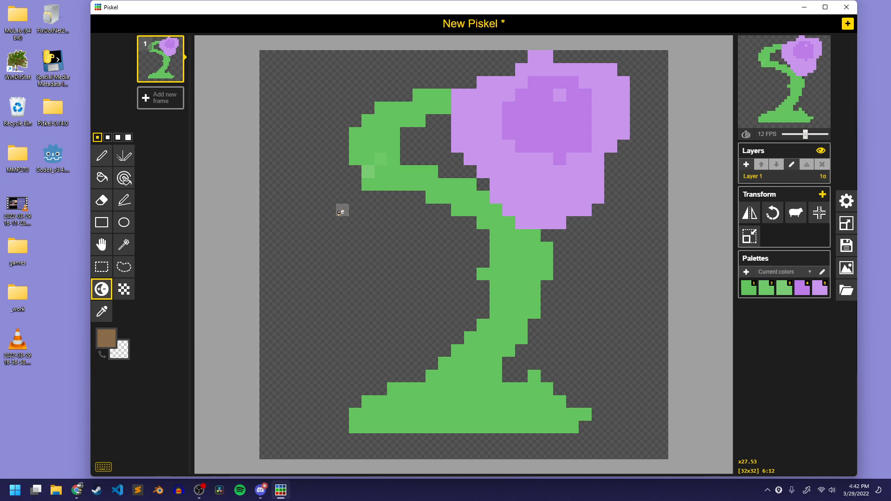
key(p)
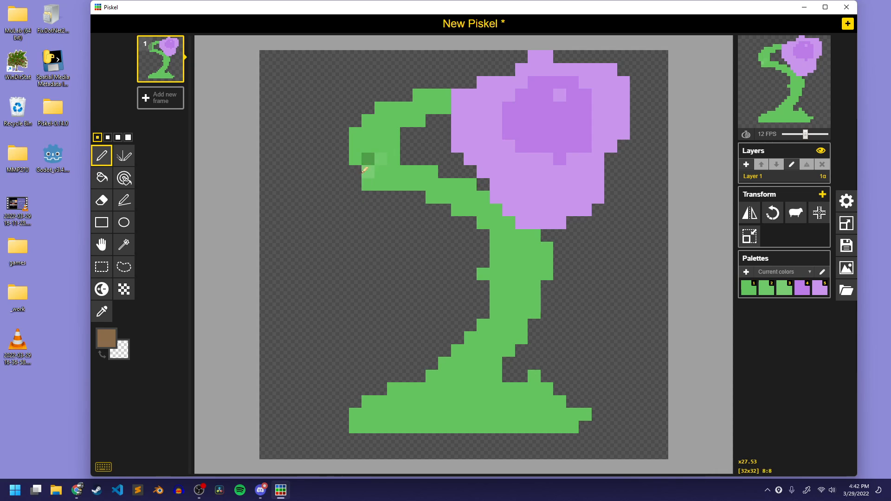
mouse_move(364, 170)
mouse_down()
mouse_move(317, 236)
mouse_move(416, 198)
mouse_move(360, 212)
mouse_move(371, 183)
mouse_move(355, 198)
mouse_up()
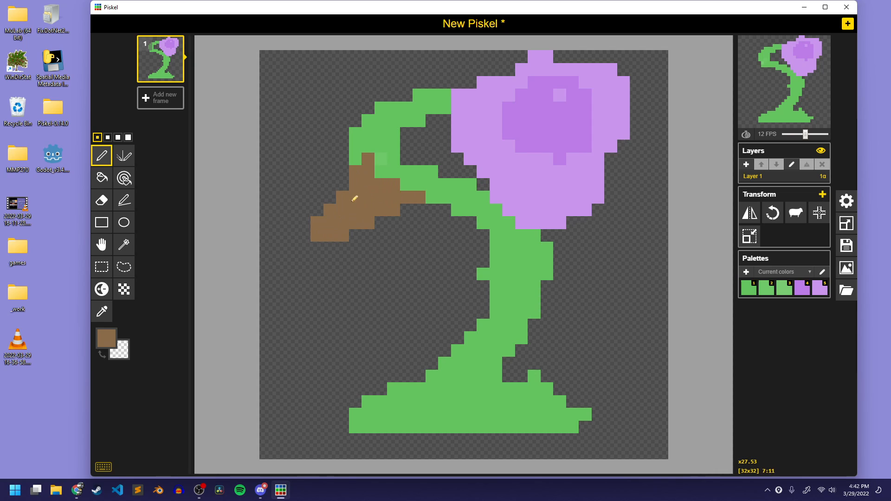
mouse_move(368, 122)
mouse_down()
mouse_move(325, 70)
mouse_move(401, 95)
mouse_move(355, 91)
mouse_up()
mouse_move(547, 261)
mouse_down()
mouse_move(627, 248)
mouse_move(584, 296)
mouse_move(536, 316)
mouse_move(552, 273)
mouse_move(564, 288)
mouse_move(582, 262)
mouse_move(592, 274)
mouse_move(610, 263)
mouse_up()
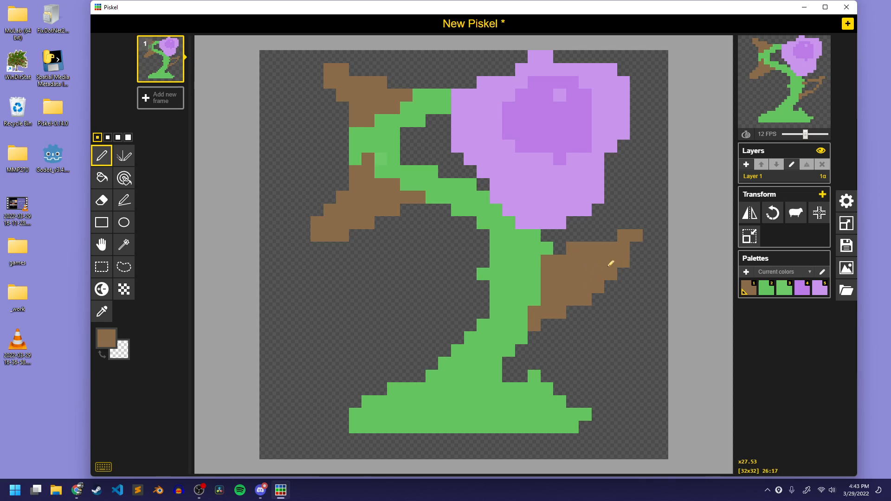
mouse_move(431, 387)
mouse_down()
mouse_move(381, 289)
mouse_move(473, 325)
mouse_move(471, 343)
mouse_move(464, 337)
mouse_move(442, 351)
mouse_move(451, 329)
mouse_move(430, 336)
mouse_move(436, 326)
mouse_move(411, 323)
mouse_move(429, 322)
mouse_up()
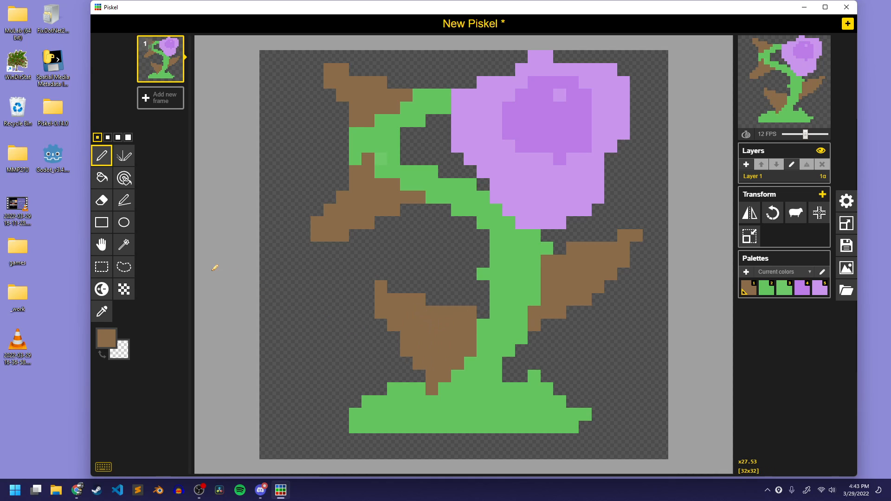
Set the pen color to a bright pinkish red
click(108, 339)
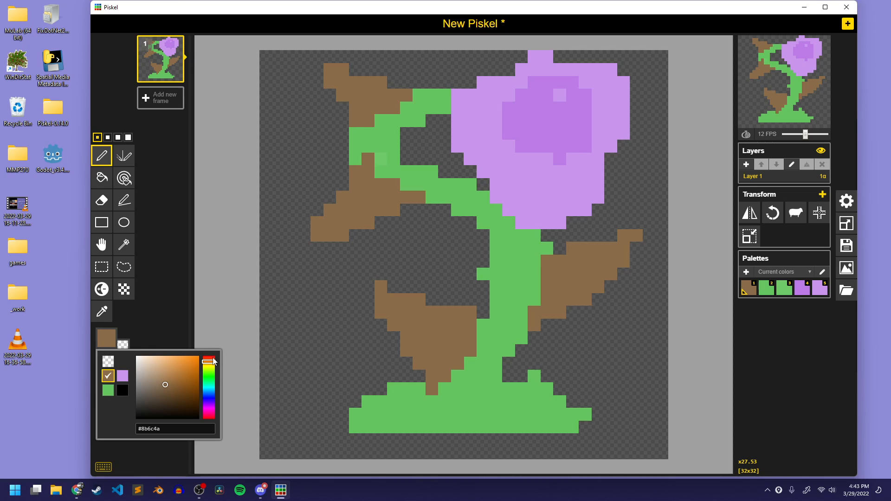
drag(213, 361, 207, 411)
click(177, 355)
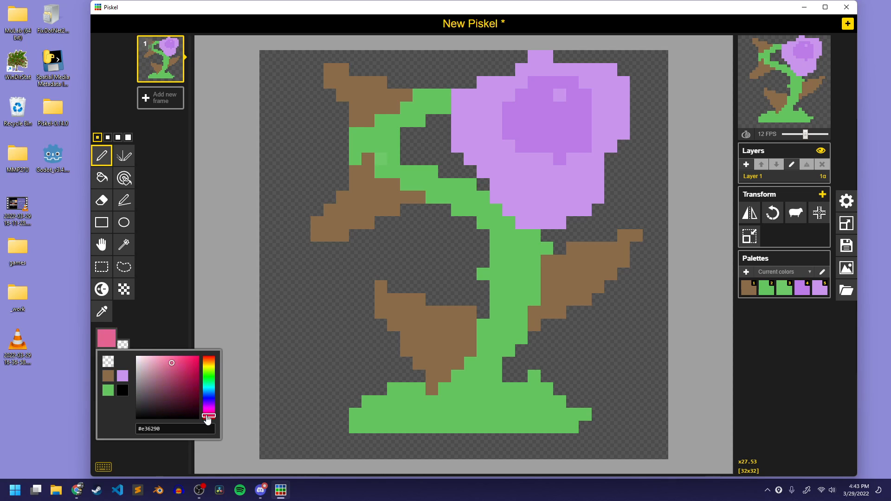
drag(172, 375, 180, 332)
Paint pinkish-red tips and edges along the outer side of all four brown leaves
mouse_move(317, 222)
mouse_down()
mouse_move(332, 212)
mouse_move(318, 232)
mouse_up()
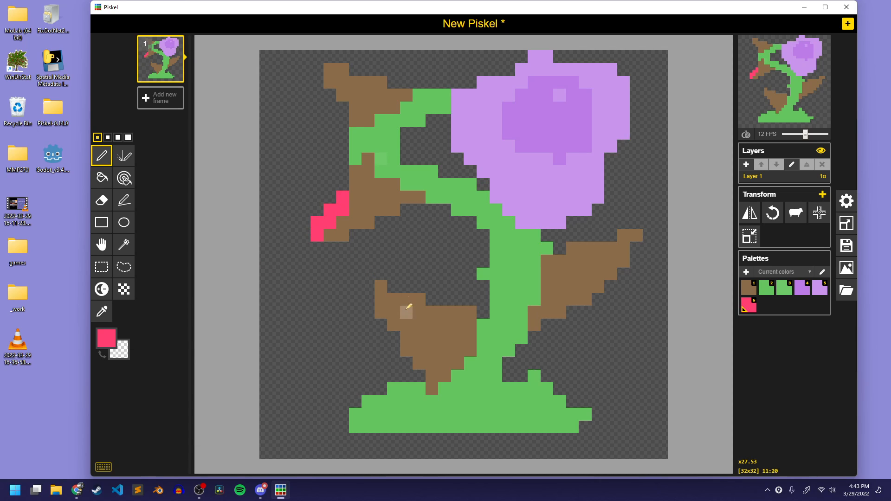
drag(431, 312, 396, 289)
mouse_move(328, 66)
mouse_down()
mouse_move(347, 71)
mouse_move(338, 75)
mouse_move(341, 123)
mouse_up()
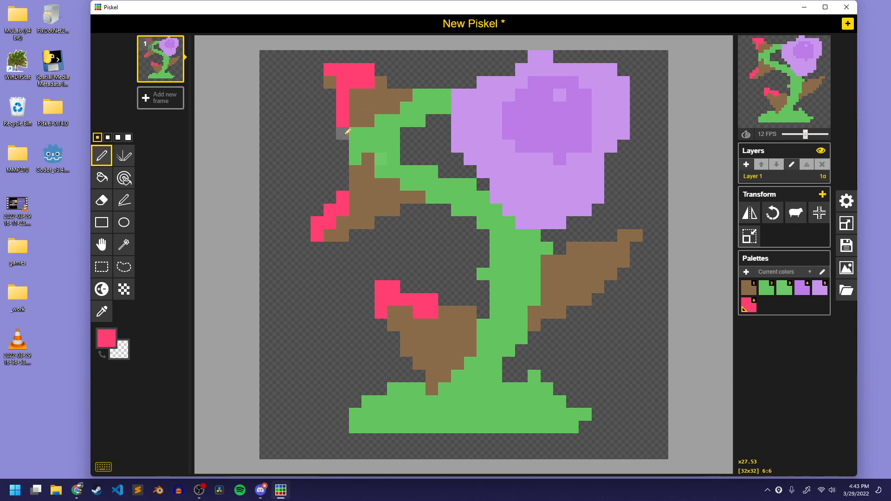
drag(629, 252, 629, 239)
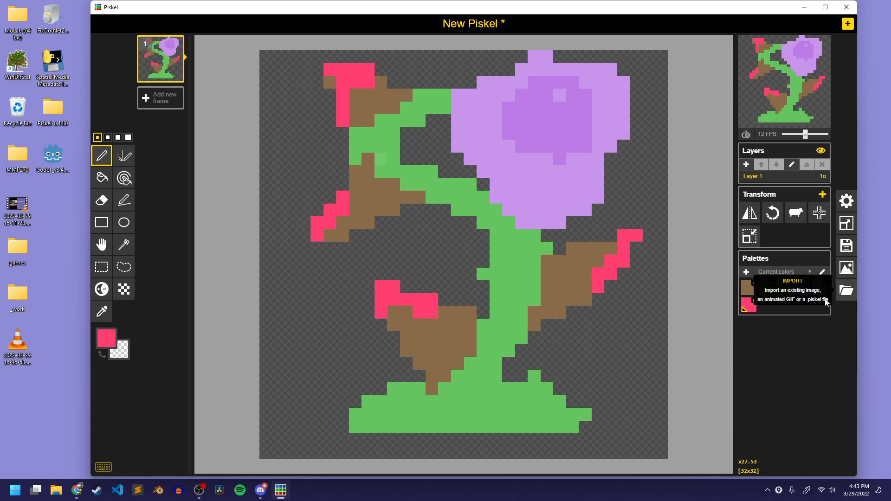
Add a second blank frame and set the animation preview speed to 1 FPS
click(160, 97)
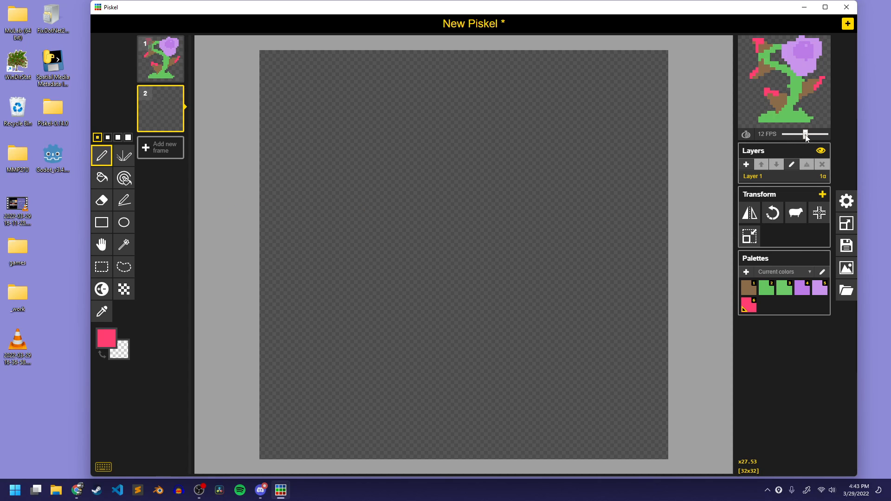
drag(806, 134, 781, 137)
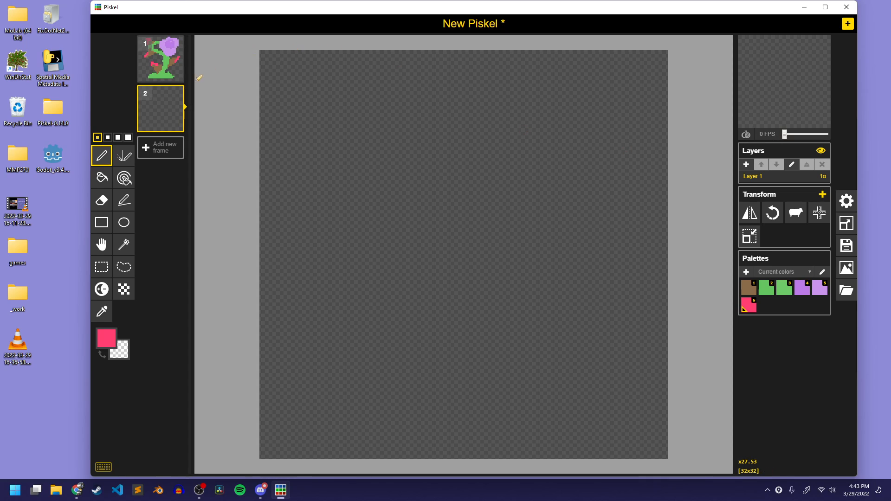
click(787, 134)
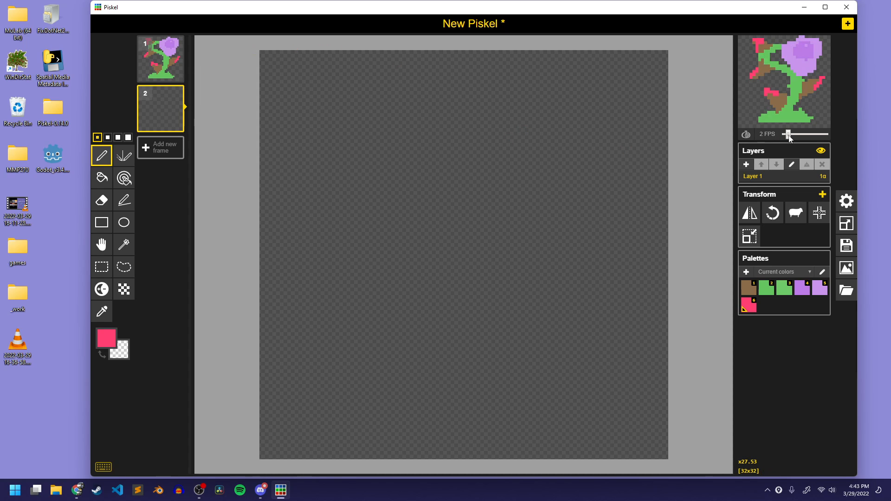
click(787, 135)
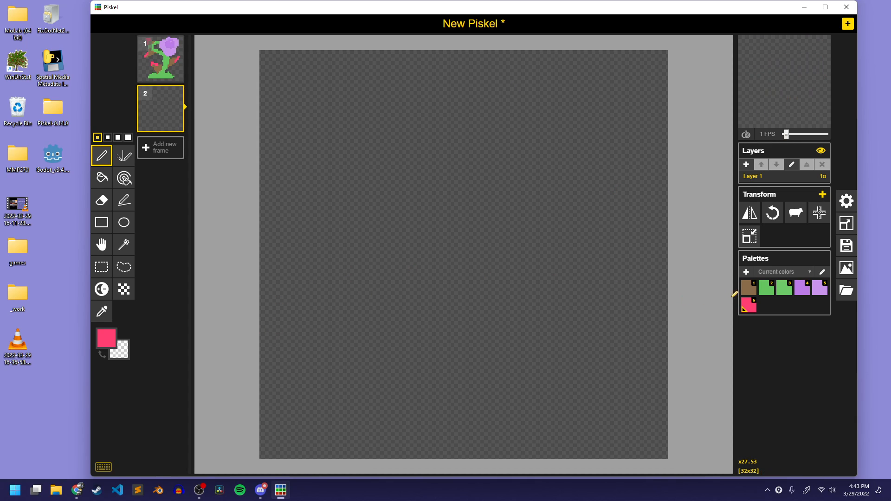
Draw a solid mound about 20 pixels wide in the first frame's stem green near the lower edge of frame 2
click(760, 292)
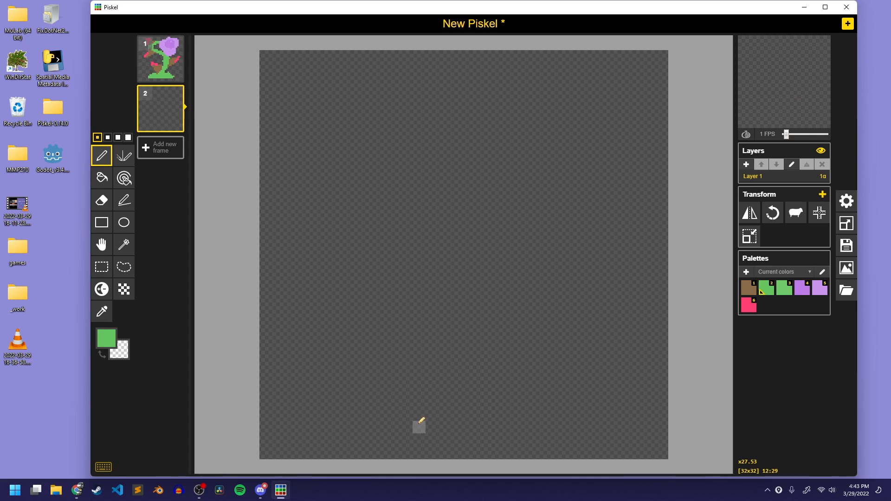
mouse_move(367, 427)
mouse_down()
mouse_move(543, 419)
mouse_move(522, 382)
mouse_move(335, 408)
mouse_move(367, 411)
mouse_up()
drag(423, 402, 392, 404)
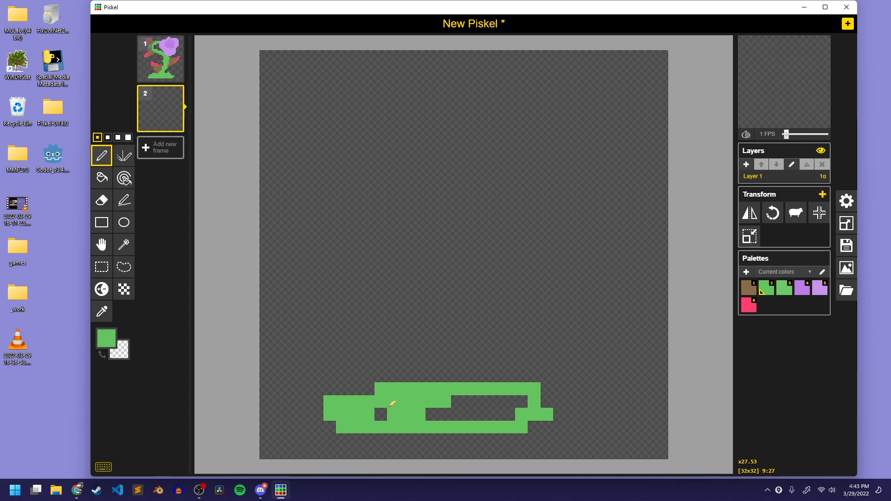
click(380, 413)
mouse_move(471, 409)
mouse_down()
mouse_move(538, 413)
mouse_move(544, 404)
mouse_move(543, 418)
mouse_move(567, 422)
mouse_move(546, 395)
mouse_up()
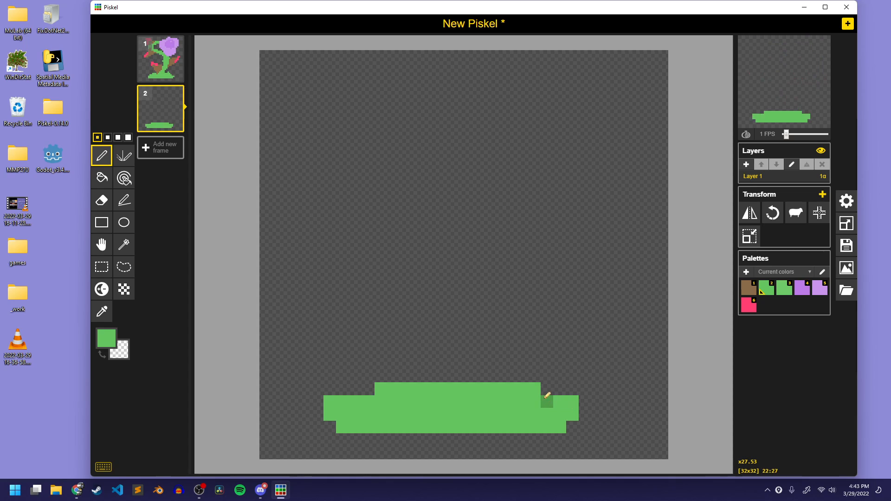
Build up the green mound in frame 2 with stepped rows that narrow toward its top
click(367, 389)
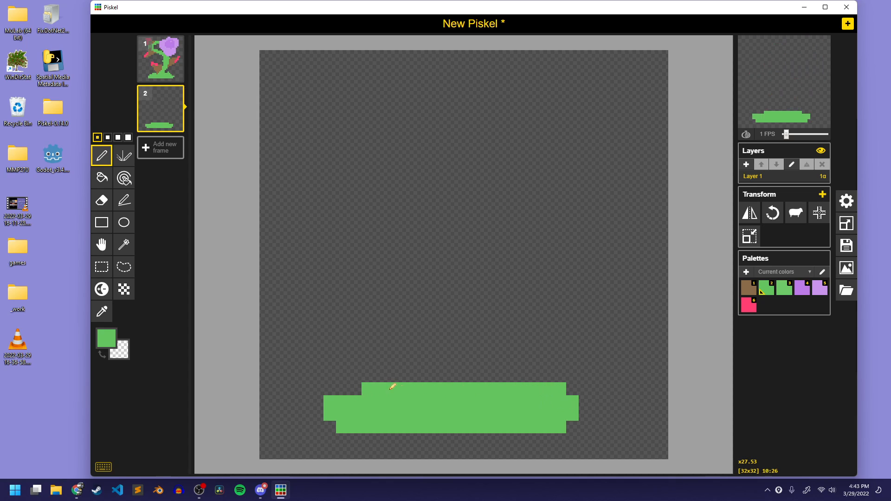
click(342, 389)
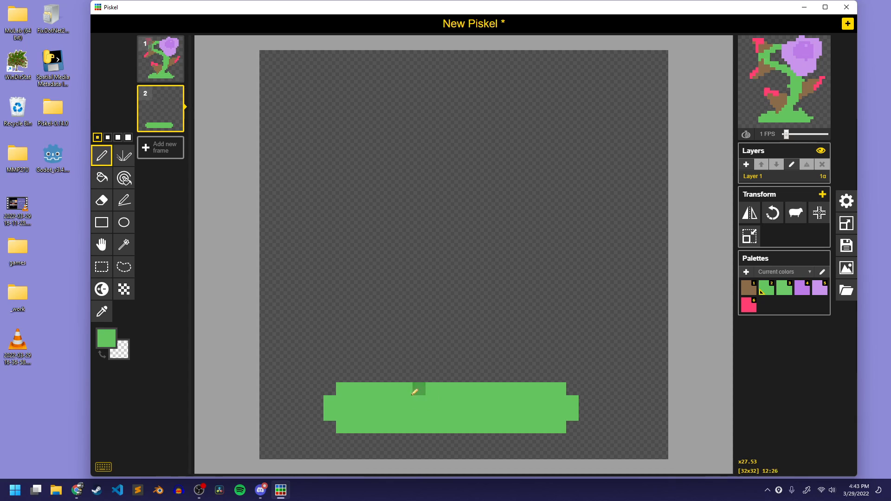
mouse_move(394, 377)
mouse_down()
mouse_move(489, 358)
mouse_move(498, 383)
mouse_move(422, 373)
mouse_move(496, 365)
mouse_move(521, 376)
mouse_up()
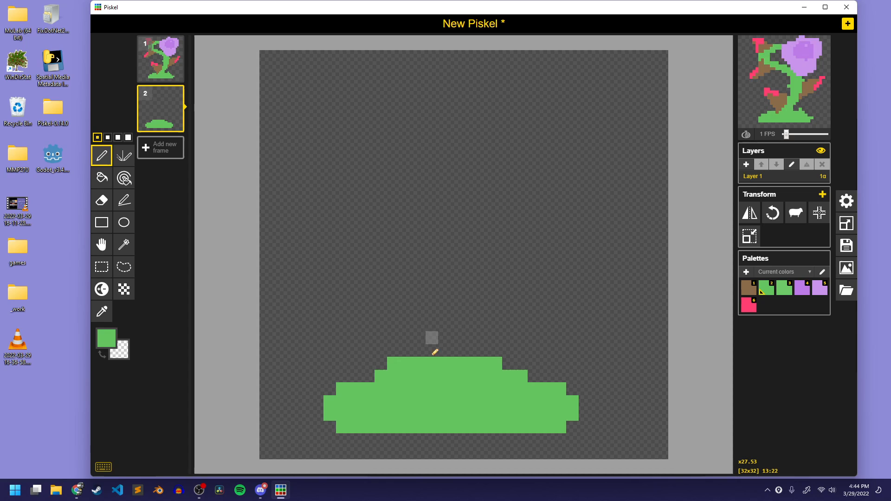
Draw a thick winding green stem rising from the mound in frame 2 and curling over to the upper left
mouse_move(419, 363)
mouse_down()
mouse_move(461, 349)
mouse_move(435, 348)
mouse_move(469, 322)
mouse_move(477, 272)
mouse_move(395, 236)
mouse_up()
mouse_move(458, 317)
mouse_down()
mouse_move(448, 276)
mouse_move(401, 254)
mouse_move(406, 244)
mouse_move(448, 270)
mouse_move(398, 247)
mouse_move(469, 205)
mouse_move(454, 137)
mouse_move(337, 115)
mouse_move(344, 122)
mouse_move(335, 129)
mouse_move(347, 106)
mouse_move(337, 112)
mouse_move(372, 102)
mouse_move(447, 122)
mouse_move(486, 163)
mouse_move(474, 198)
mouse_up()
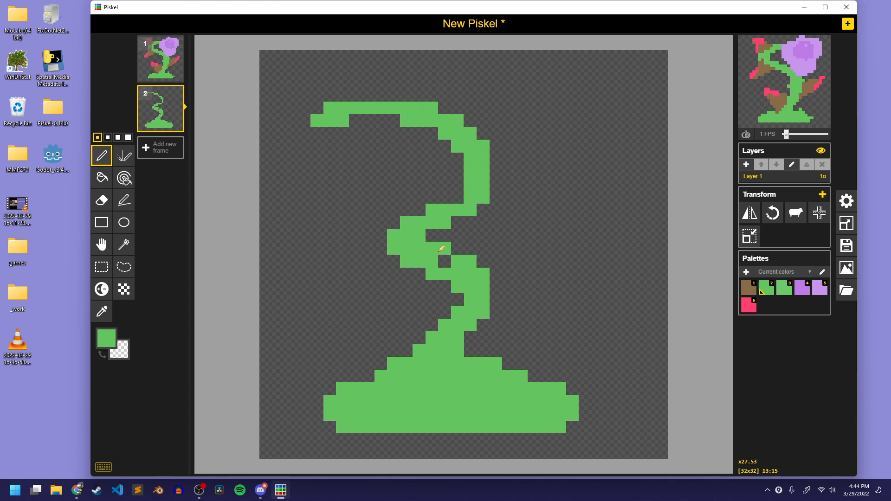
drag(441, 249, 469, 285)
drag(444, 345, 466, 355)
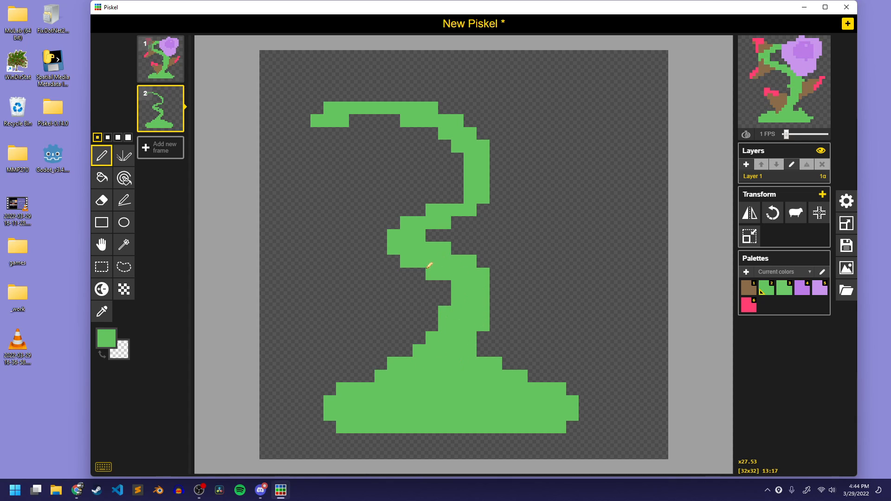
mouse_move(429, 266)
mouse_down()
mouse_move(424, 237)
mouse_move(492, 185)
mouse_move(466, 153)
mouse_move(447, 151)
mouse_move(458, 206)
mouse_move(441, 135)
mouse_move(418, 119)
mouse_move(446, 123)
mouse_move(376, 96)
mouse_move(430, 103)
mouse_up()
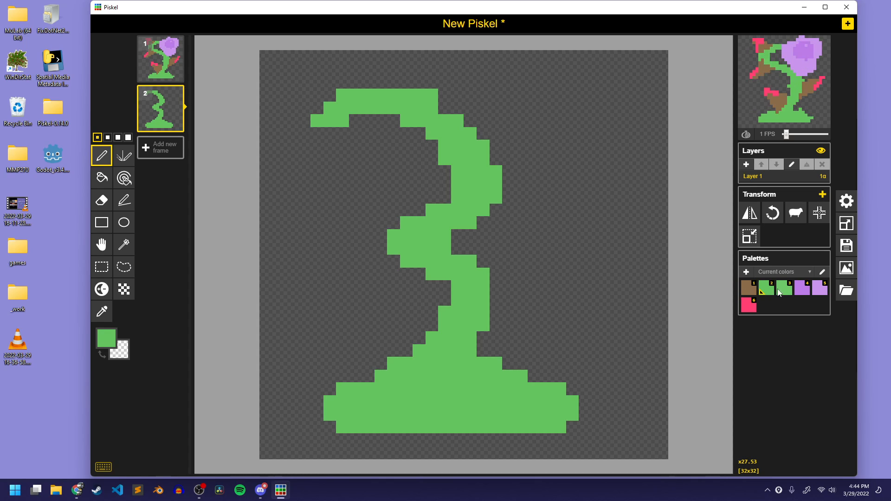
Paint a solid light purple blossom over the end of the stem in frame 2
click(820, 291)
mouse_move(318, 84)
mouse_down()
mouse_move(362, 80)
mouse_move(388, 133)
mouse_move(344, 130)
mouse_move(366, 159)
mouse_move(350, 136)
mouse_move(335, 220)
mouse_move(287, 154)
mouse_move(306, 130)
mouse_move(301, 145)
mouse_move(281, 141)
mouse_move(300, 72)
mouse_move(328, 80)
mouse_up()
key(ctrl+z)
mouse_move(292, 135)
mouse_down()
mouse_move(273, 127)
mouse_move(284, 87)
mouse_move(312, 82)
mouse_move(313, 110)
mouse_move(289, 106)
mouse_move(287, 123)
mouse_move(308, 198)
mouse_move(301, 177)
mouse_move(321, 204)
mouse_move(348, 181)
mouse_move(329, 209)
mouse_move(350, 186)
mouse_move(328, 149)
mouse_move(317, 147)
mouse_move(317, 133)
mouse_move(346, 117)
mouse_move(379, 118)
mouse_move(346, 100)
mouse_up()
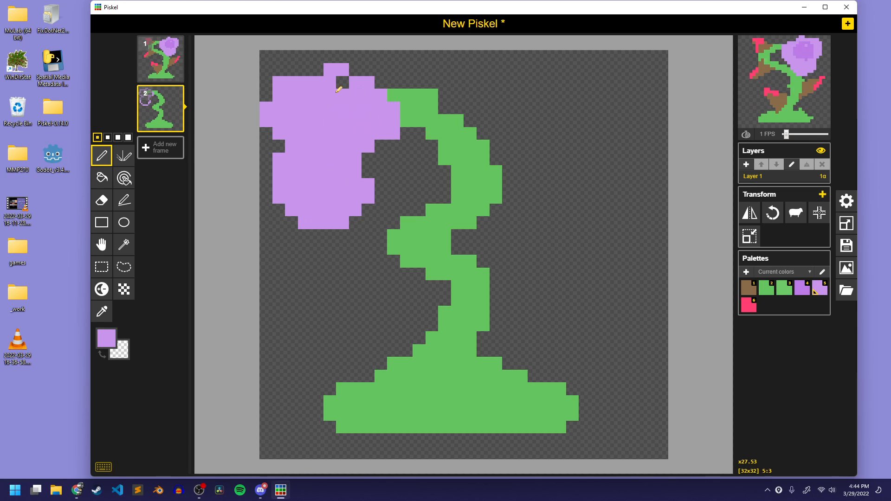
click(342, 82)
Shade the middle of frame 2's blossom a darker purple with the Lighten tool
click(101, 289)
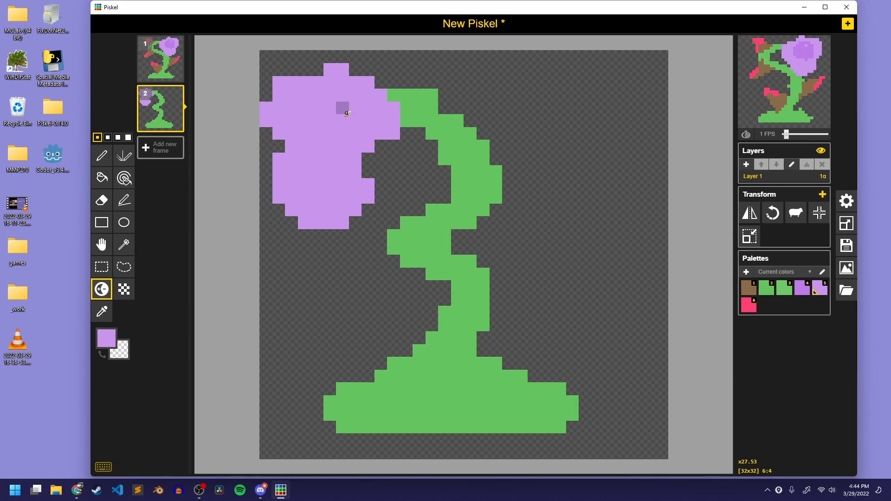
mouse_move(347, 113)
mouse_down()
mouse_move(318, 102)
mouse_move(324, 131)
mouse_up()
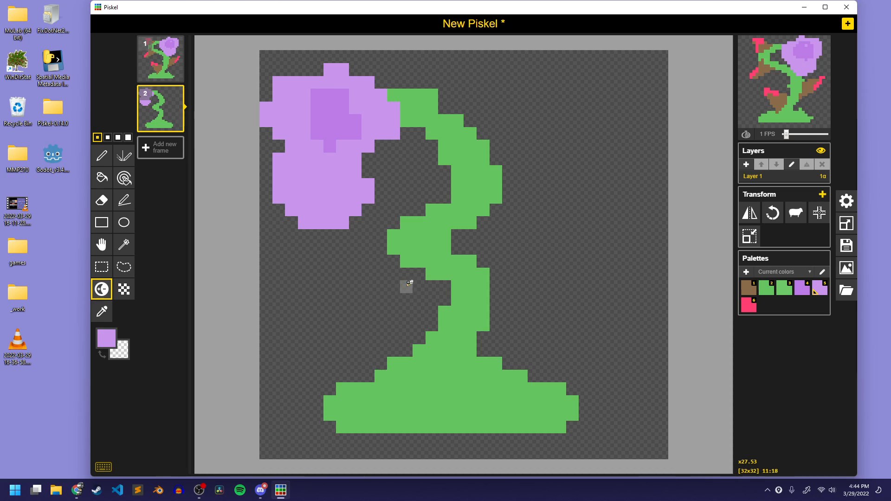
mouse_move(329, 168)
mouse_down()
mouse_move(315, 165)
mouse_move(302, 183)
mouse_up()
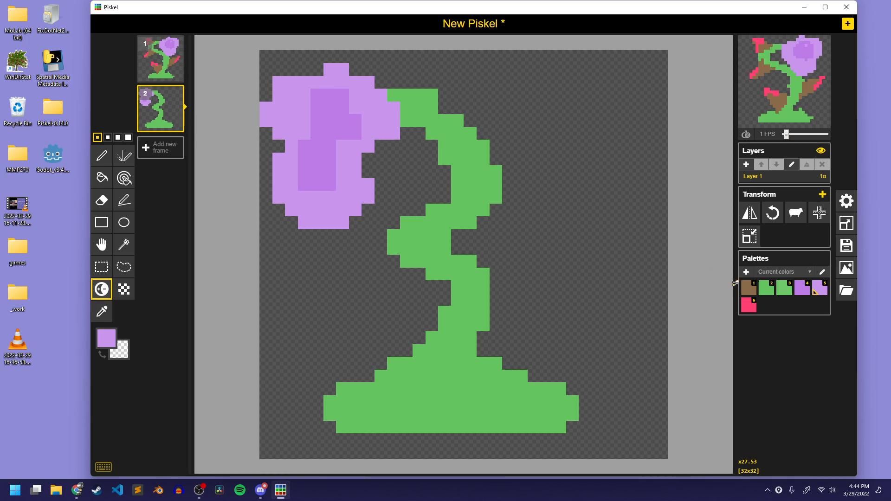
Paint three pointed brown leaves in frame 2: one on the stem's upper bend and one on each side of the mound
key(1)
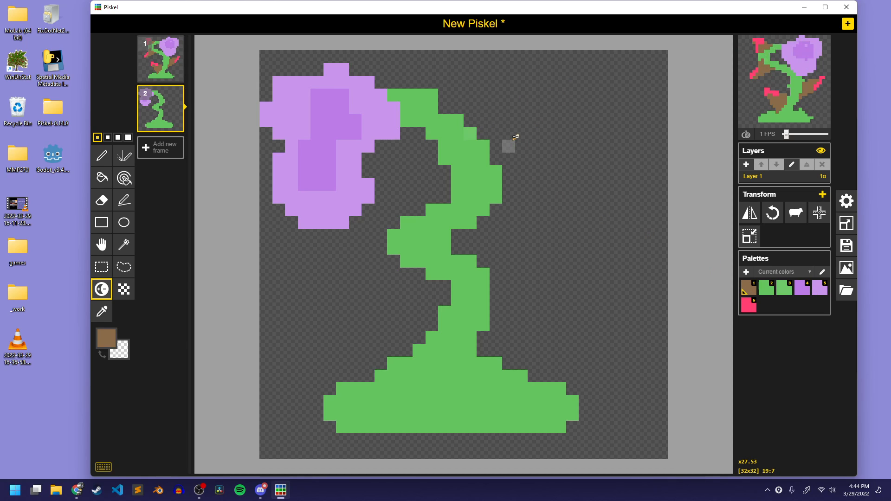
key(p)
mouse_move(451, 121)
mouse_down()
mouse_move(551, 87)
mouse_move(540, 119)
mouse_move(487, 168)
mouse_move(508, 135)
mouse_move(469, 147)
mouse_move(475, 128)
mouse_move(553, 93)
mouse_up()
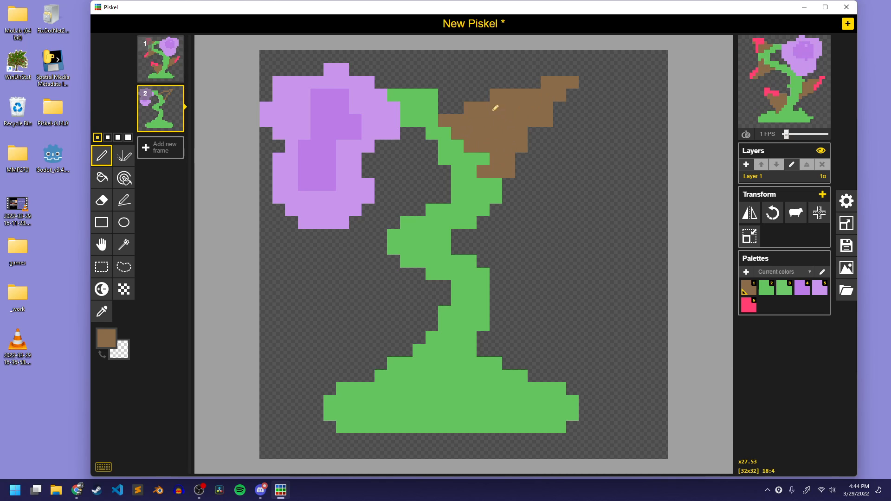
mouse_move(517, 365)
mouse_down()
mouse_move(603, 247)
mouse_move(564, 389)
mouse_move(556, 353)
mouse_move(529, 360)
mouse_move(566, 337)
mouse_move(557, 322)
mouse_move(565, 302)
mouse_up()
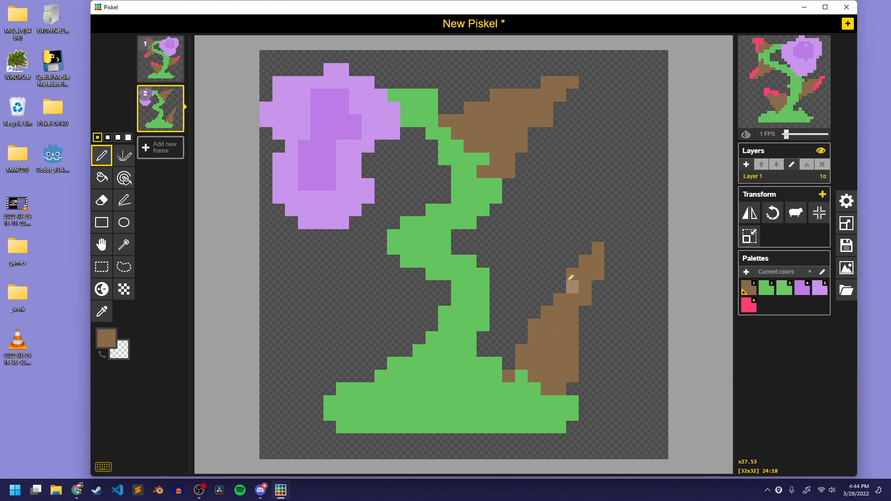
mouse_move(367, 400)
mouse_down()
mouse_move(296, 305)
mouse_move(418, 326)
mouse_move(394, 370)
mouse_move(402, 360)
mouse_move(392, 346)
mouse_move(380, 347)
mouse_move(383, 334)
mouse_move(355, 338)
mouse_move(354, 319)
mouse_up()
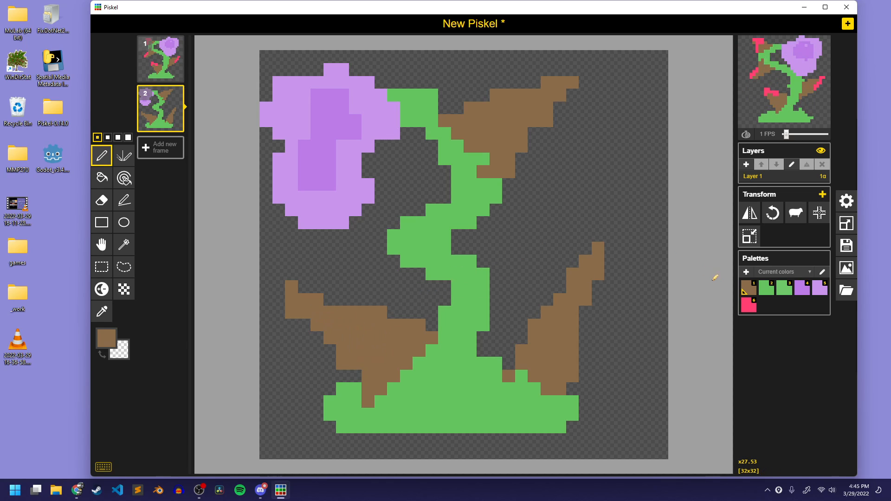
Add pinkish-red edges and vertical drips to all three brown leaves in frame 2
mouse_move(534, 95)
mouse_down()
mouse_move(555, 80)
mouse_move(547, 147)
mouse_up()
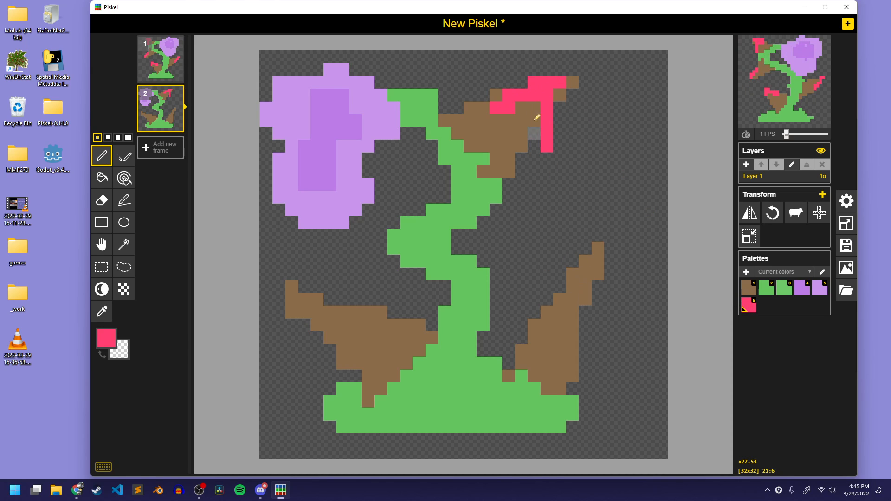
mouse_move(509, 109)
mouse_down()
mouse_move(521, 135)
mouse_move(521, 186)
mouse_up()
mouse_move(559, 327)
mouse_down()
mouse_move(558, 312)
mouse_move(590, 284)
mouse_up()
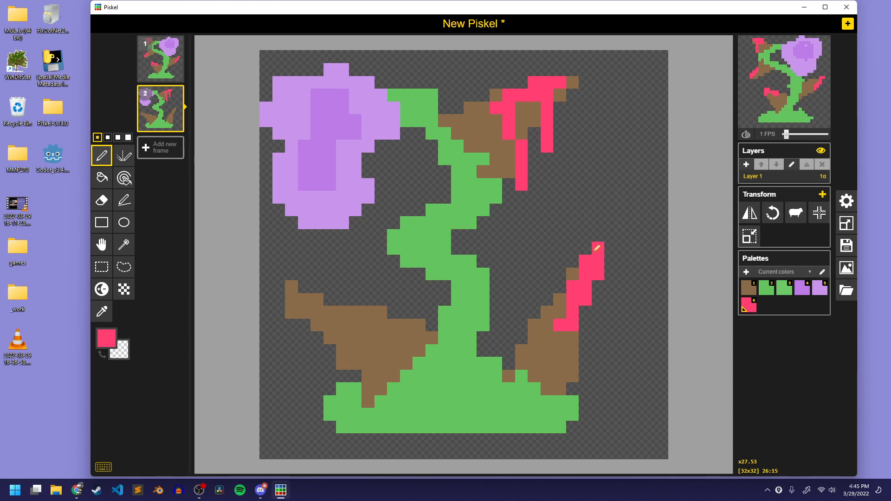
mouse_move(585, 248)
mouse_down()
mouse_move(597, 277)
mouse_move(598, 351)
mouse_up()
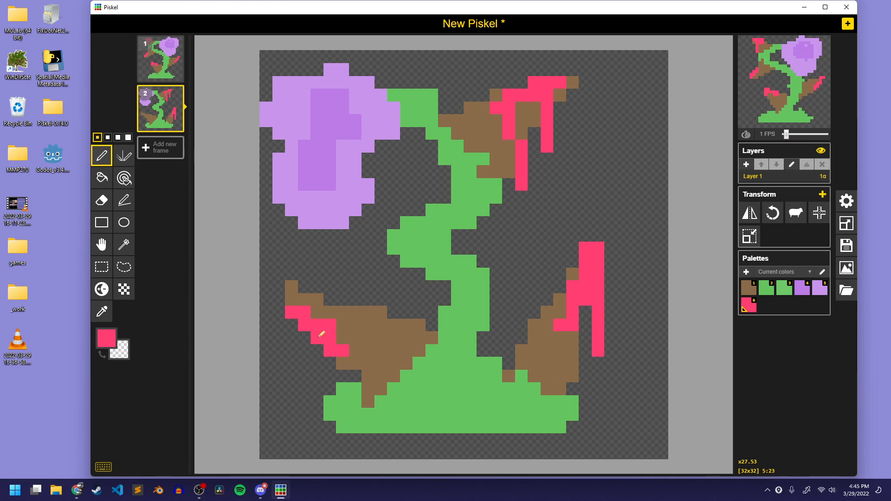
drag(320, 336, 362, 368)
drag(304, 330, 304, 376)
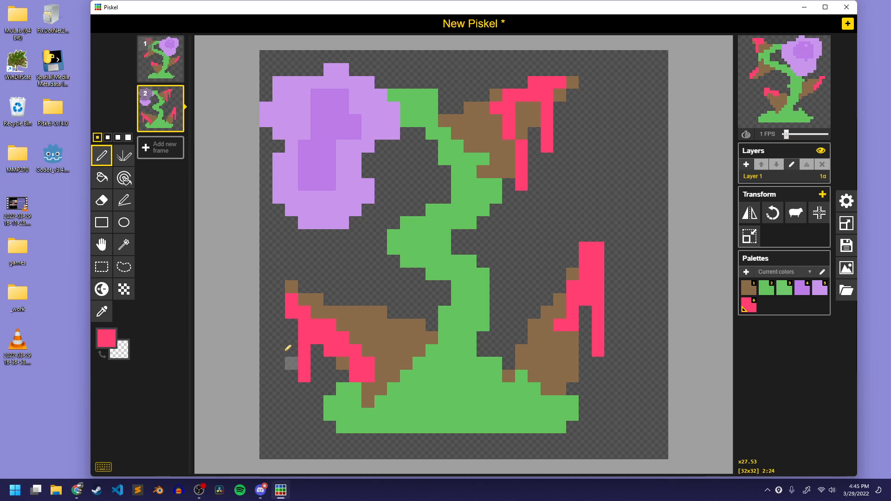
Add a third frame and paint a green block at its upper right with an S-shaped stem winding to the lower left
click(163, 148)
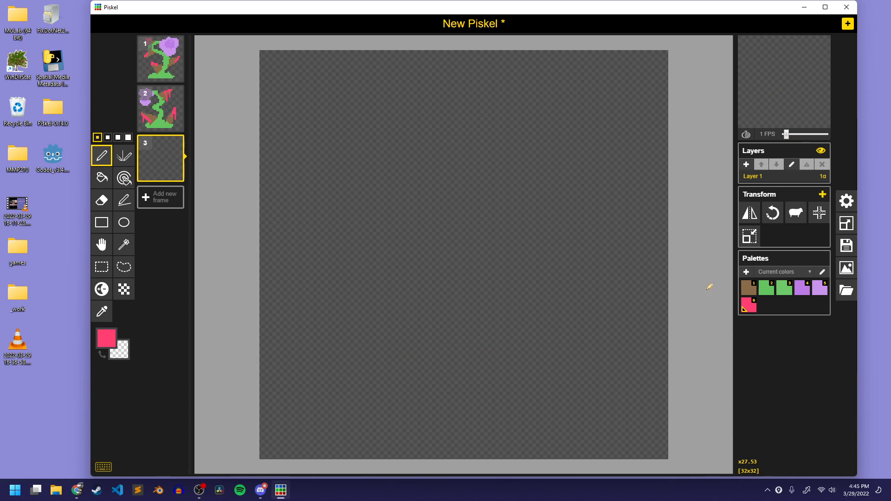
click(766, 288)
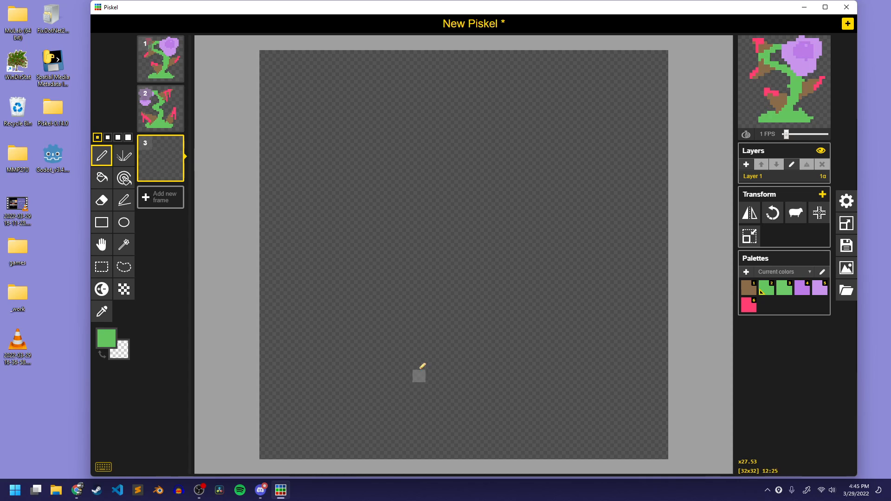
mouse_move(564, 125)
mouse_down()
mouse_move(566, 266)
mouse_move(607, 244)
mouse_move(607, 231)
mouse_move(587, 202)
mouse_move(567, 126)
mouse_move(571, 216)
mouse_move(574, 155)
mouse_move(611, 175)
mouse_move(623, 166)
mouse_move(611, 138)
mouse_move(581, 113)
mouse_move(612, 174)
mouse_move(575, 103)
mouse_move(616, 130)
mouse_move(628, 113)
mouse_move(571, 110)
mouse_move(627, 101)
mouse_move(560, 143)
mouse_move(587, 229)
mouse_move(605, 251)
mouse_move(612, 231)
mouse_move(485, 142)
mouse_move(372, 240)
mouse_move(499, 319)
mouse_move(399, 392)
mouse_move(311, 338)
mouse_move(310, 316)
mouse_up()
mouse_move(329, 362)
mouse_down()
mouse_move(331, 326)
mouse_move(354, 371)
mouse_move(463, 364)
mouse_move(493, 331)
mouse_up()
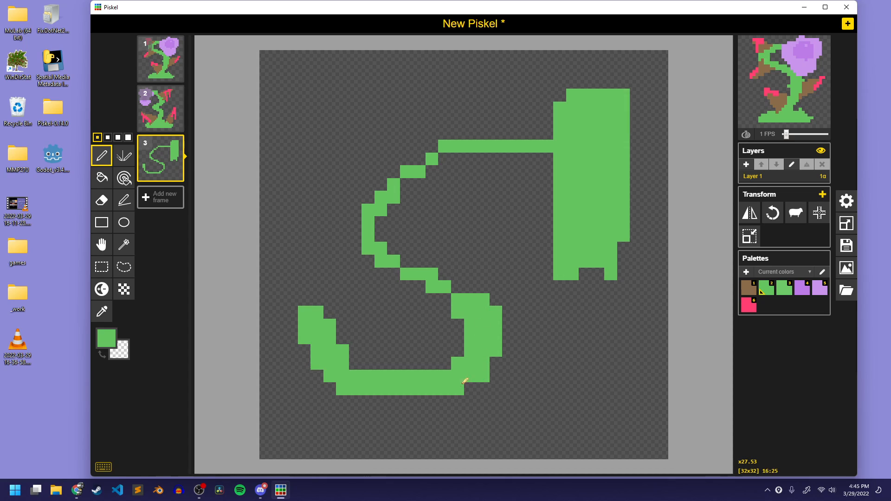
Thicken frame 3's stem, widen its joint with the green block, and shift the drawing 3 pixels right
drag(445, 299, 404, 272)
mouse_move(385, 233)
mouse_down()
mouse_move(400, 197)
mouse_move(397, 235)
mouse_up()
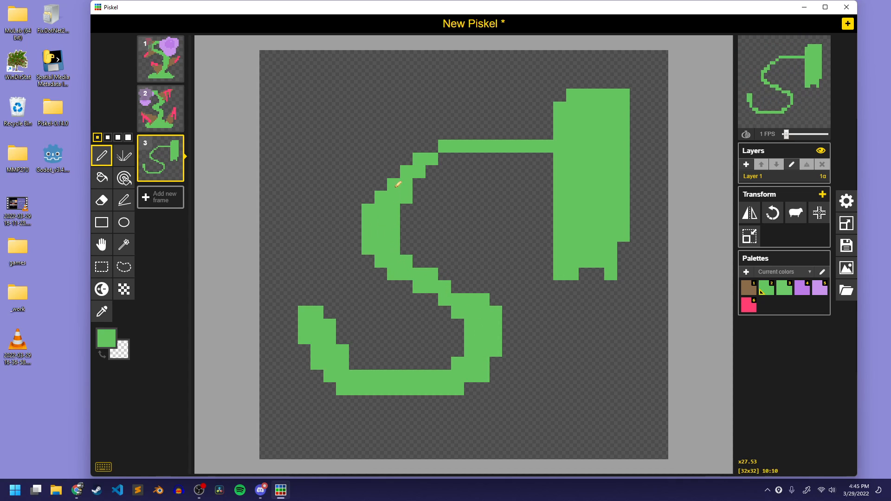
mouse_move(398, 184)
mouse_down()
mouse_move(453, 139)
mouse_move(438, 135)
mouse_move(554, 128)
mouse_move(522, 131)
mouse_move(560, 149)
mouse_move(512, 151)
mouse_move(550, 169)
mouse_move(529, 127)
mouse_move(543, 126)
mouse_move(513, 130)
mouse_move(558, 115)
mouse_move(533, 137)
mouse_move(551, 189)
mouse_up()
click(521, 120)
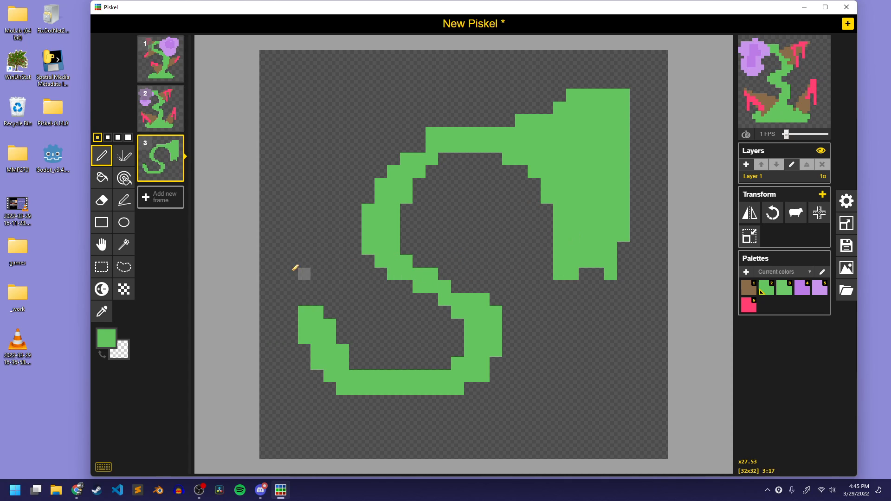
key(m)
drag(419, 239, 457, 233)
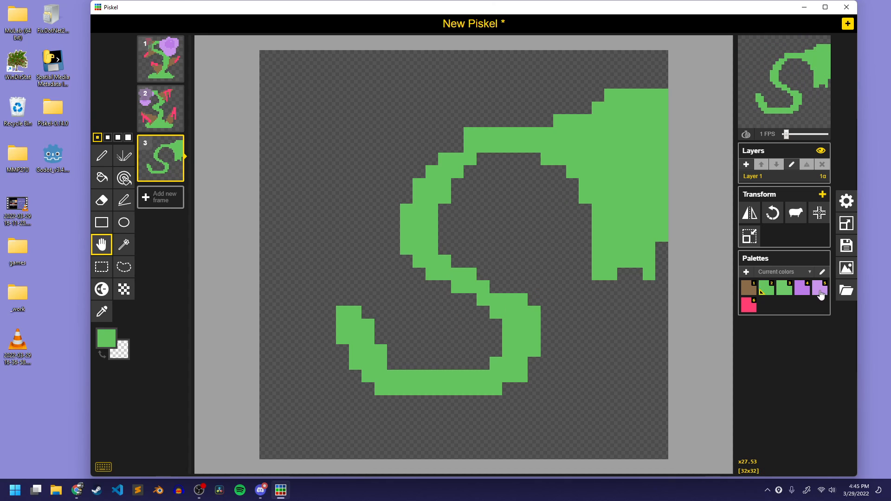
Paint a large solid light purple blossom over the lower-left end of the stem in frame 3
mouse_move(344, 336)
mouse_down()
mouse_move(390, 254)
mouse_move(333, 339)
mouse_move(431, 280)
mouse_move(365, 339)
mouse_move(415, 349)
mouse_move(432, 371)
mouse_move(325, 425)
mouse_move(347, 352)
mouse_move(287, 336)
mouse_move(310, 254)
mouse_move(359, 257)
mouse_move(380, 312)
mouse_move(368, 301)
mouse_move(377, 276)
mouse_move(375, 304)
mouse_move(420, 303)
mouse_move(403, 292)
mouse_move(418, 294)
mouse_move(386, 318)
mouse_up()
key(p)
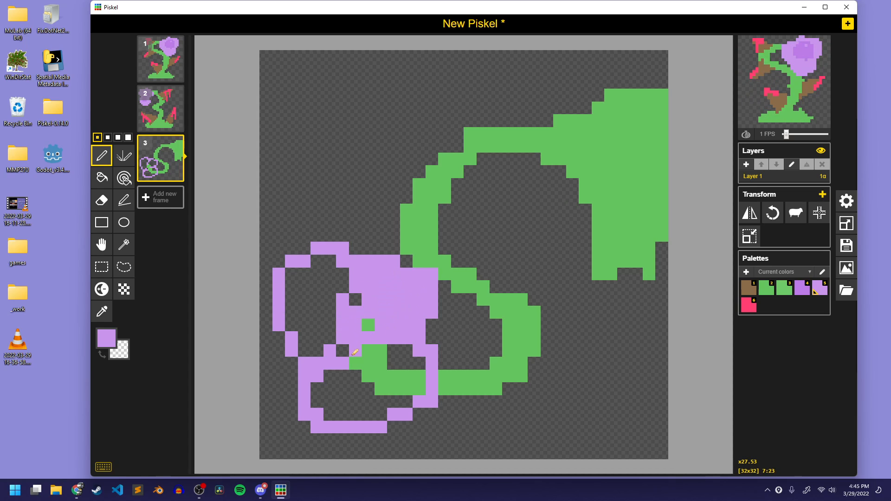
mouse_move(355, 353)
mouse_down()
mouse_move(362, 321)
mouse_move(341, 316)
mouse_move(307, 334)
mouse_up()
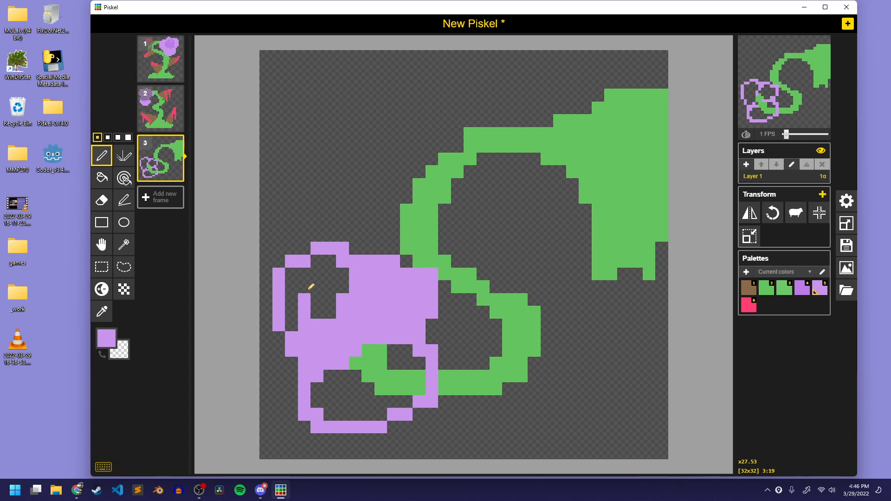
mouse_move(310, 287)
mouse_down()
mouse_move(290, 282)
mouse_move(291, 330)
mouse_move(328, 298)
mouse_move(327, 316)
mouse_move(314, 267)
mouse_up()
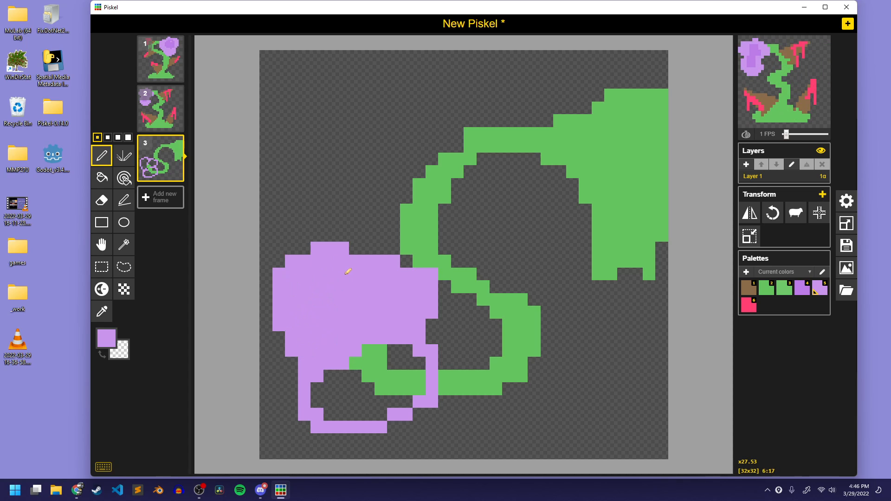
mouse_move(328, 374)
mouse_down()
mouse_move(342, 390)
mouse_move(346, 364)
mouse_move(358, 381)
mouse_up()
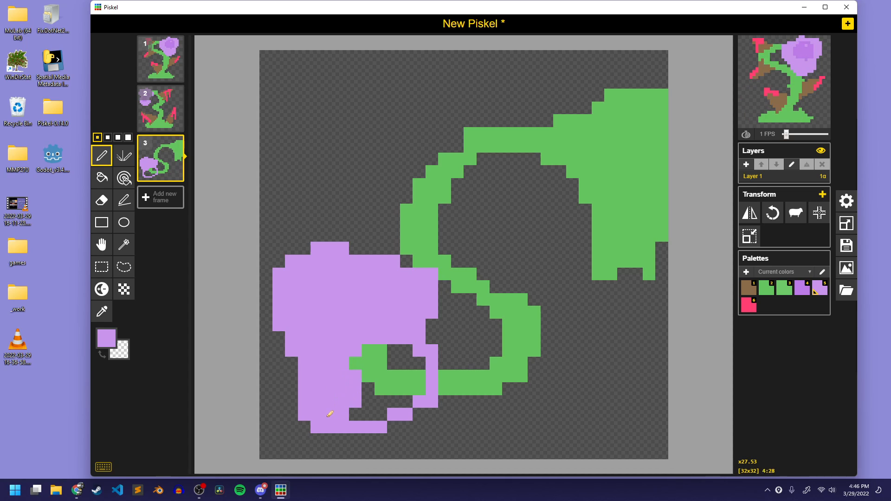
mouse_move(330, 414)
mouse_down()
mouse_move(371, 408)
mouse_move(377, 362)
mouse_move(412, 359)
mouse_move(385, 357)
mouse_move(408, 365)
mouse_up()
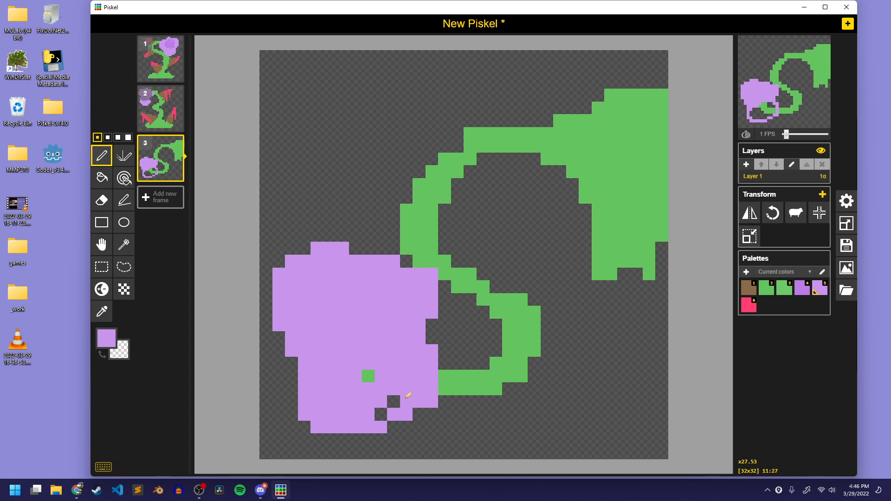
drag(408, 395, 376, 399)
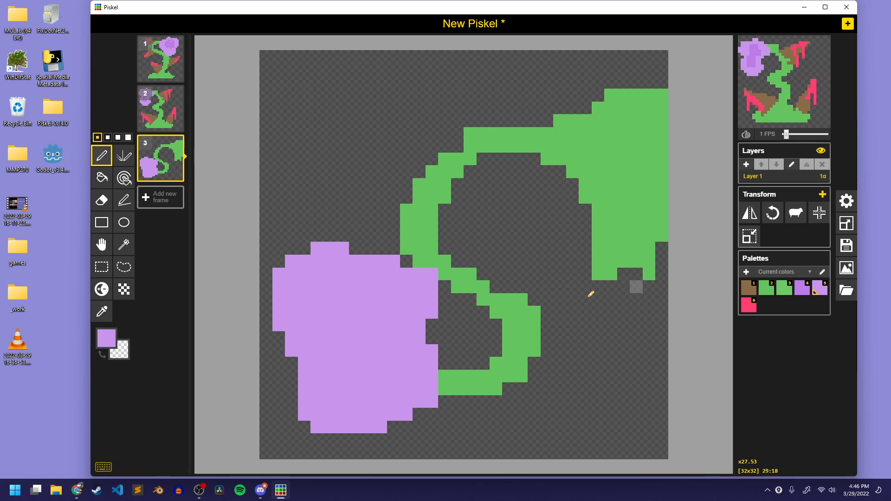
Shade a darker purple center with a small light highlight into frame 3's blossom using the Lighten tool
click(101, 289)
mouse_move(355, 375)
mouse_down()
mouse_move(377, 290)
mouse_move(342, 369)
mouse_move(376, 325)
mouse_move(332, 345)
mouse_move(328, 312)
mouse_up()
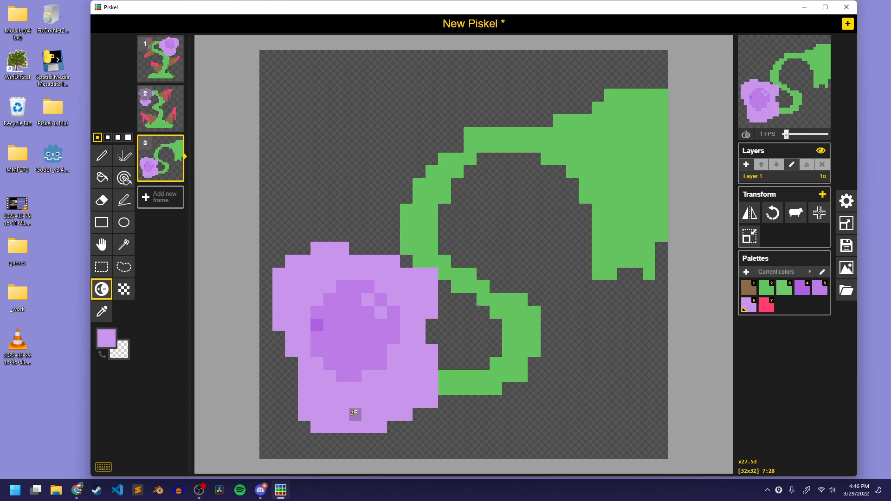
key(ctrl+z)
mouse_move(367, 338)
mouse_down()
mouse_move(346, 341)
mouse_move(350, 322)
mouse_move(334, 335)
mouse_up()
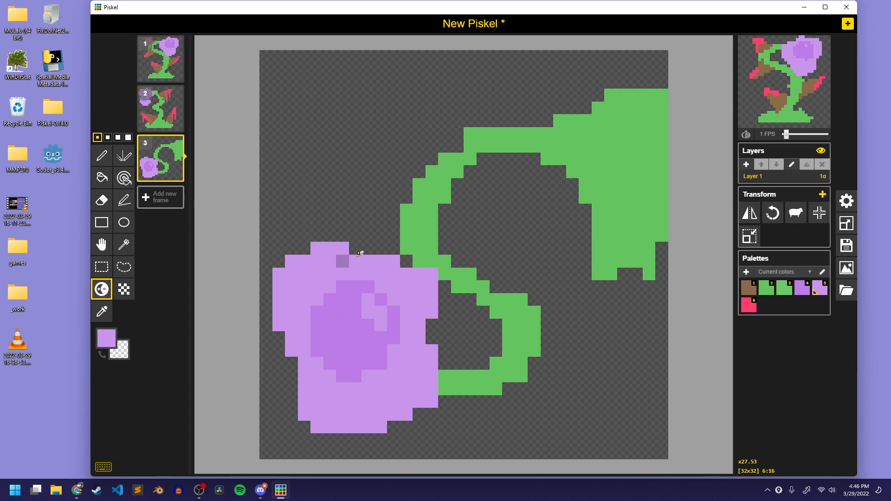
Move frame 3's drawing up 2 pixels and paint brown leaves on the stem's lower bend and upper-left curve
key(m)
drag(559, 246, 563, 225)
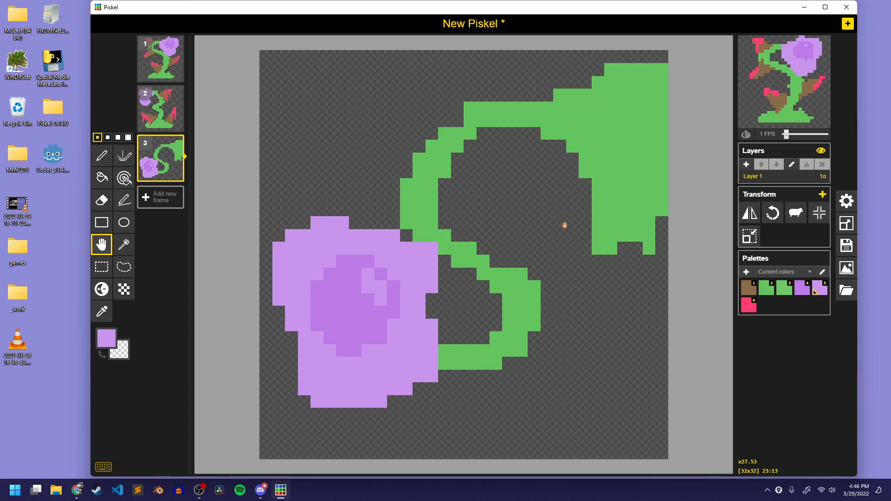
click(750, 291)
mouse_move(474, 367)
mouse_down()
mouse_move(554, 444)
mouse_move(478, 375)
mouse_move(492, 364)
mouse_move(499, 394)
mouse_move(547, 441)
mouse_move(534, 368)
mouse_move(526, 381)
mouse_move(520, 357)
mouse_move(489, 367)
mouse_move(509, 373)
mouse_move(531, 398)
mouse_up()
key(p)
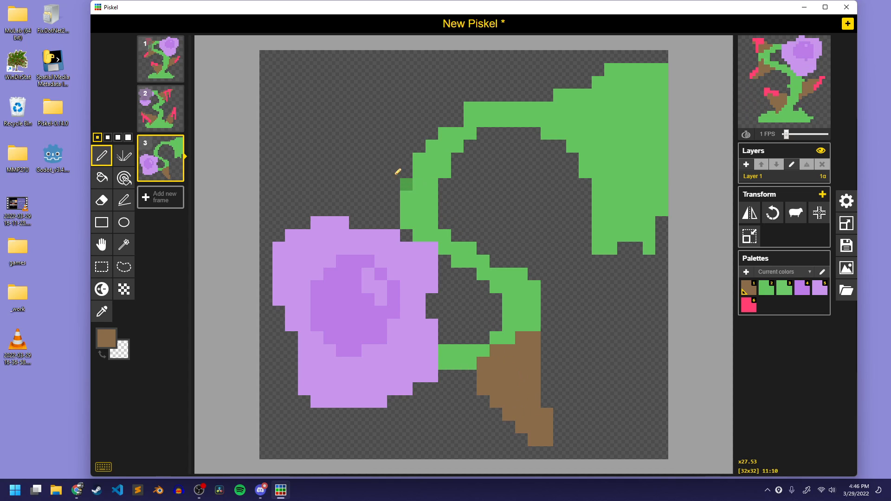
mouse_move(397, 172)
mouse_down()
mouse_move(290, 92)
mouse_move(459, 106)
mouse_move(407, 143)
mouse_move(441, 130)
mouse_move(368, 119)
mouse_move(354, 103)
mouse_move(403, 147)
mouse_up()
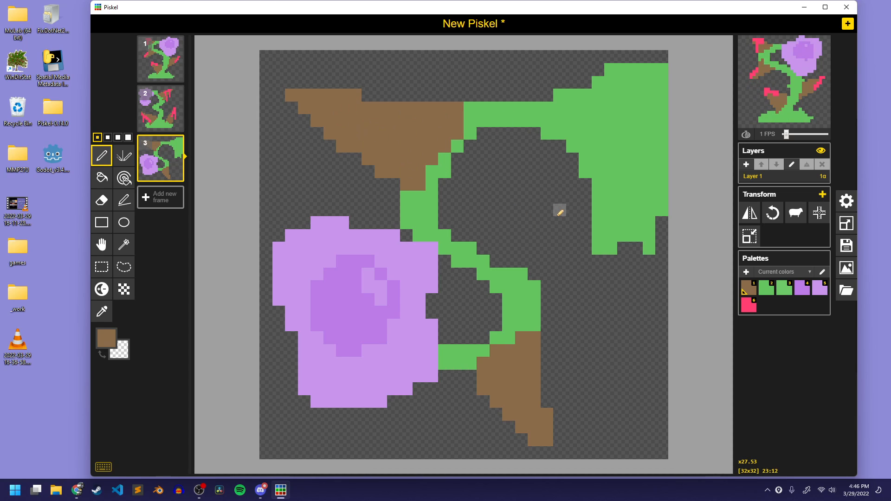
Move frame 3's drawing down 1 pixel and paint brown leaves above and below the large green block
key(m)
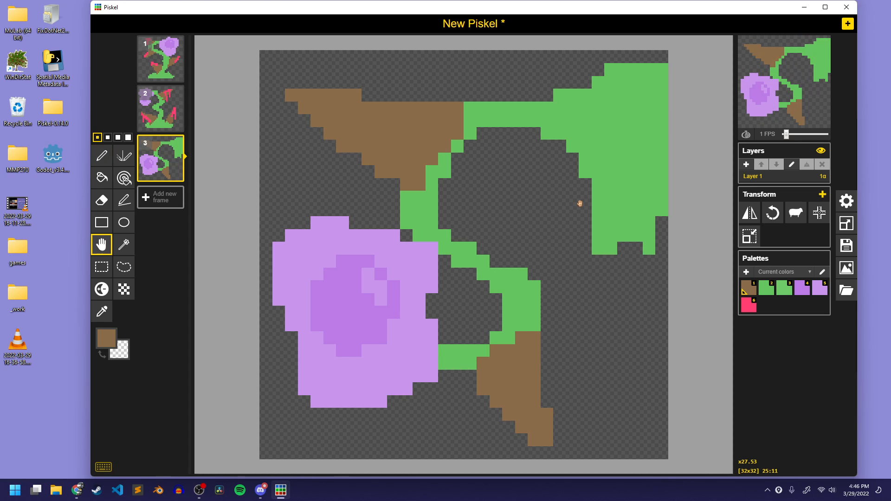
drag(609, 187, 607, 198)
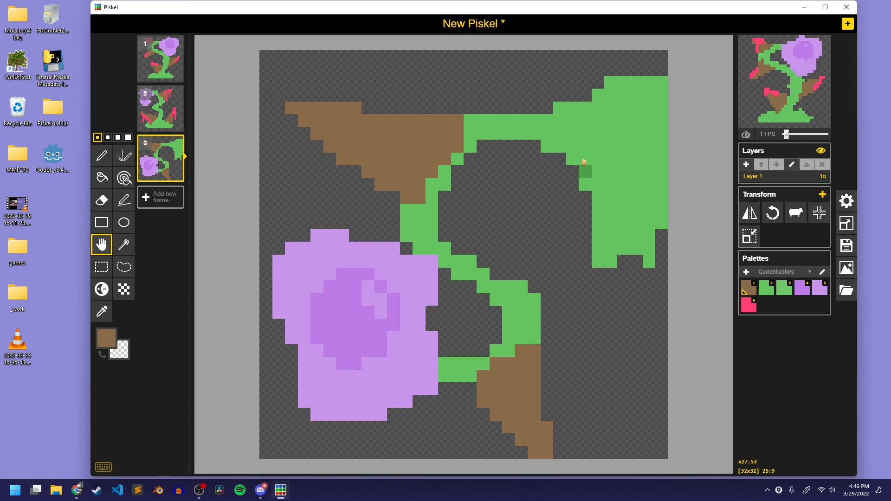
key(p)
mouse_move(565, 120)
mouse_down()
mouse_move(528, 65)
mouse_move(597, 95)
mouse_move(552, 83)
mouse_move(595, 116)
mouse_up()
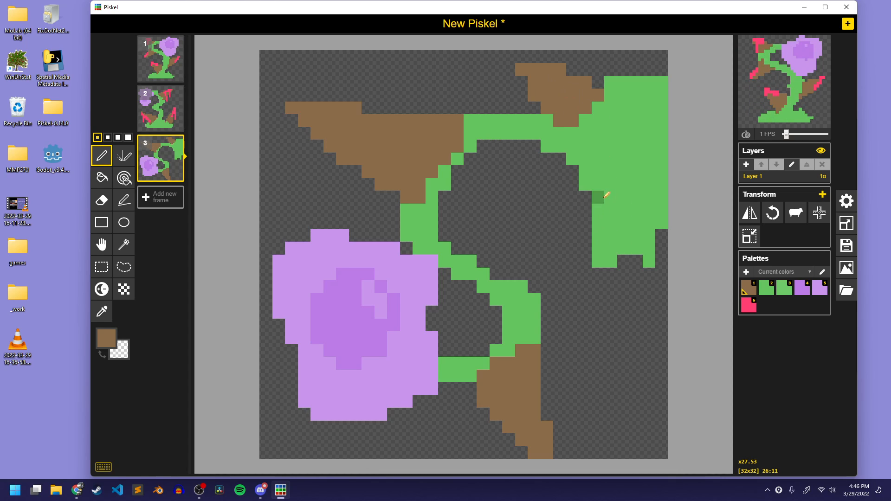
mouse_move(606, 194)
mouse_down()
mouse_move(559, 279)
mouse_move(649, 245)
mouse_move(607, 239)
mouse_move(618, 214)
mouse_move(645, 228)
mouse_up()
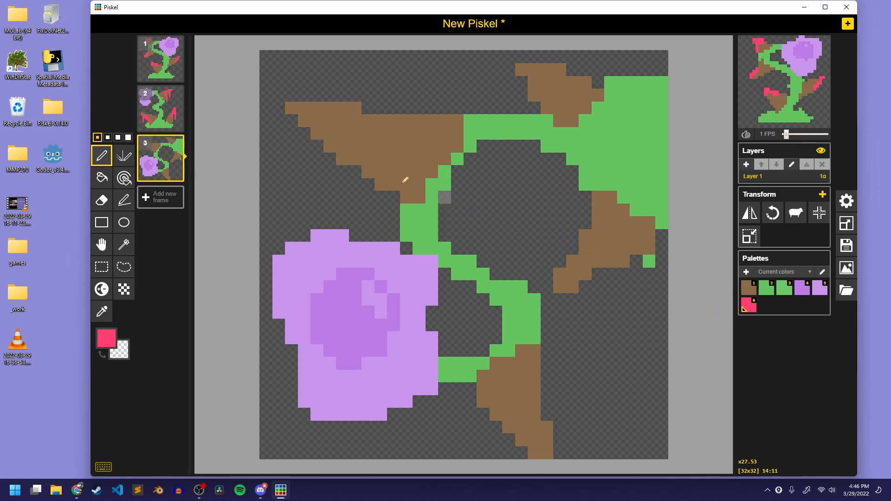
Paint pink edges along the outer sides and tips of all four brown leaves in frame 3
drag(304, 107, 343, 108)
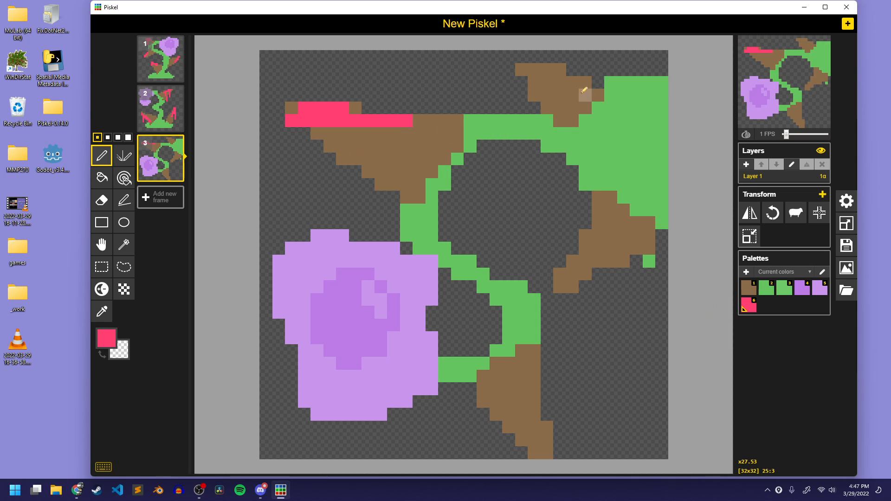
drag(521, 82, 539, 90)
mouse_move(495, 426)
mouse_down()
mouse_move(522, 423)
mouse_move(536, 448)
mouse_up()
drag(497, 415, 483, 402)
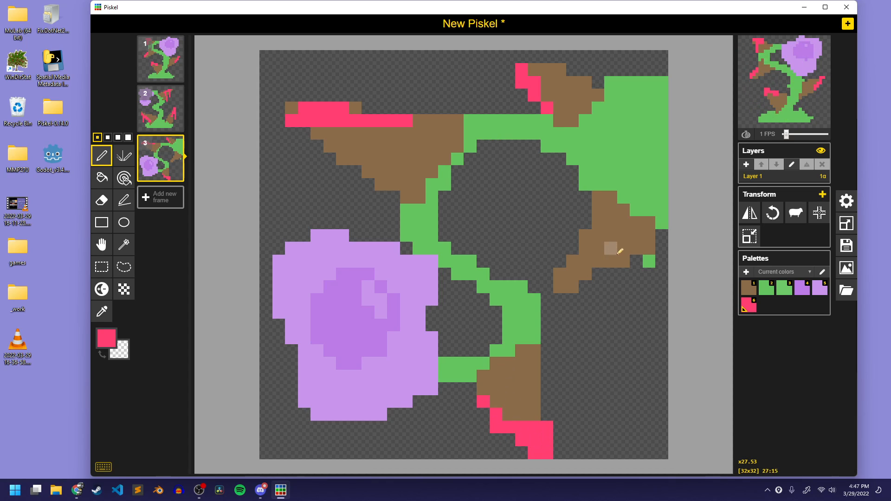
drag(623, 248, 584, 274)
drag(633, 253, 648, 248)
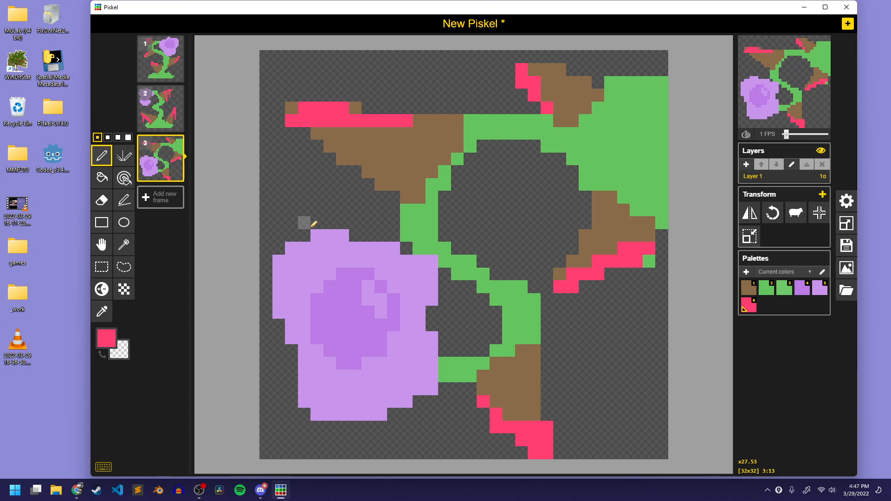
Set the sprite's title to obstacles_flowers
key(ctrl+s)
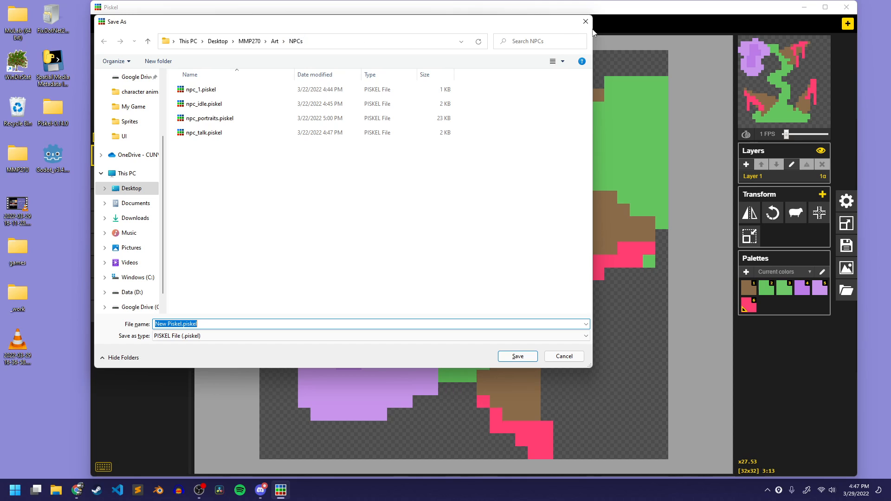
click(585, 21)
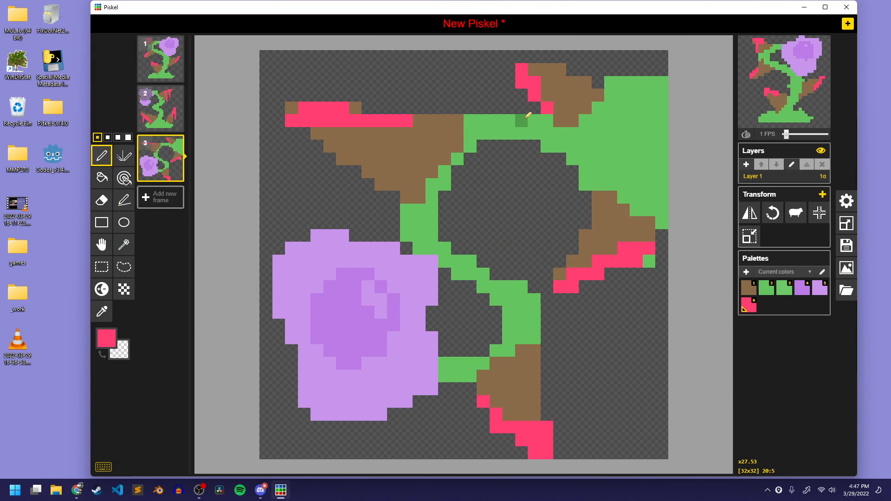
click(846, 245)
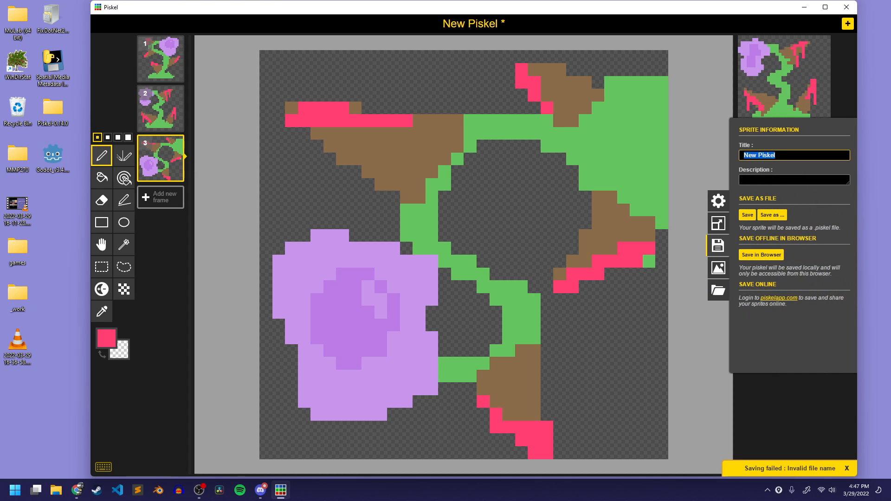
text(obstac)
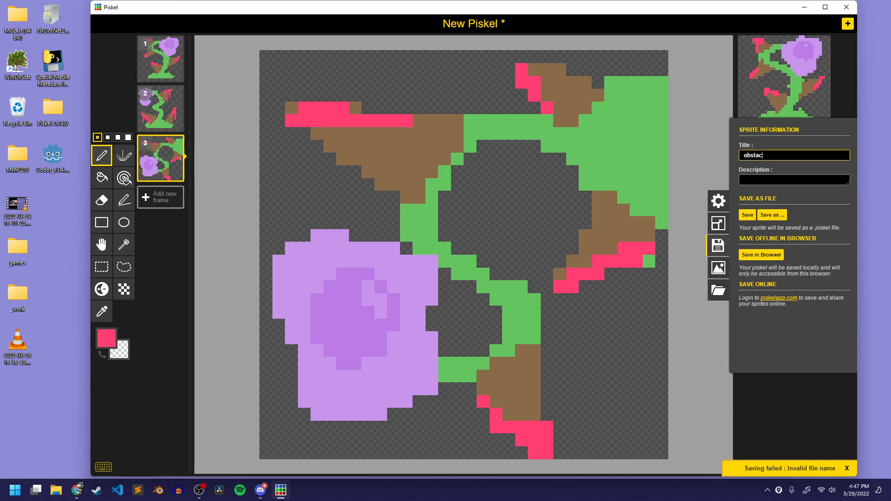
text(les_)
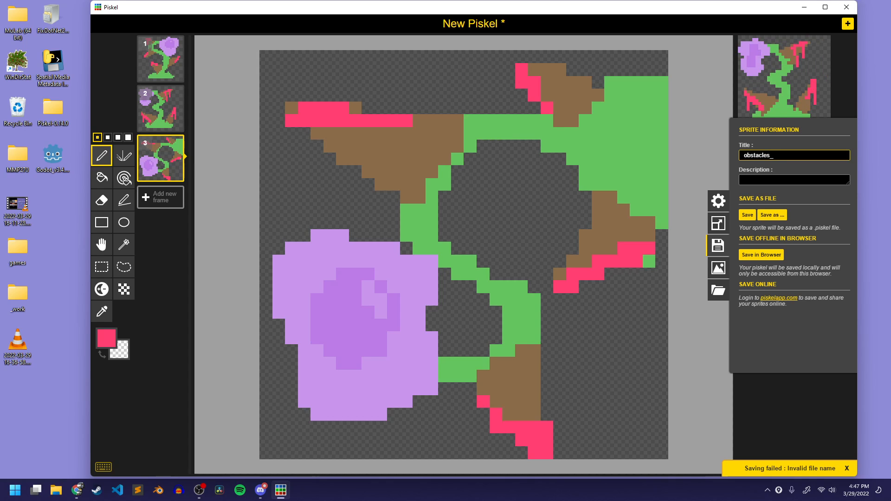
text(flowers)
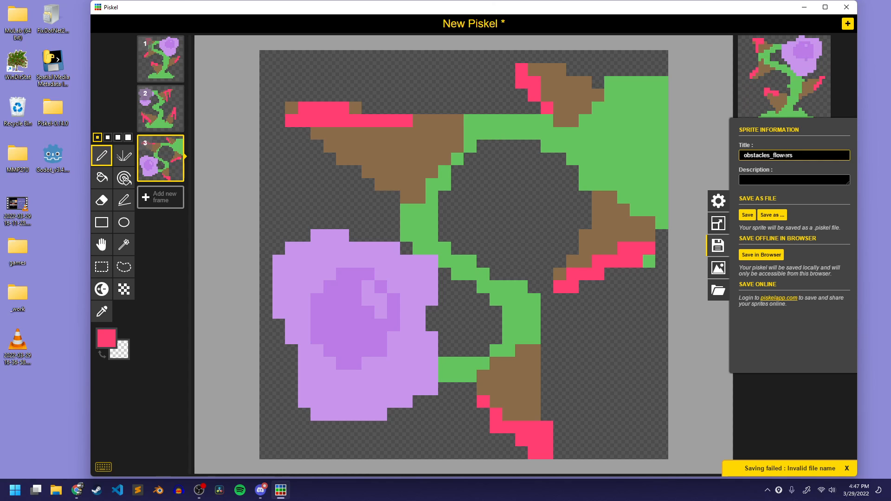
Save the sprite as obstacles_flowers.piskel in a new folder named obstacles inside MMP270's Art folder
click(771, 215)
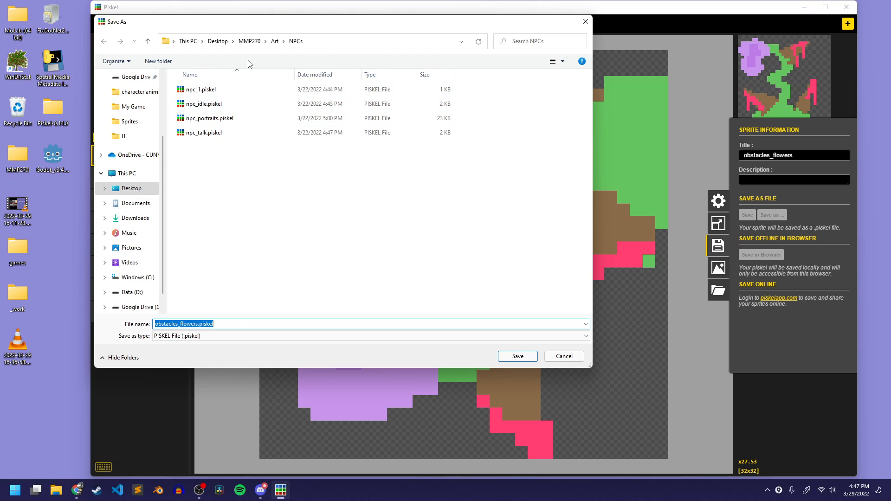
click(274, 41)
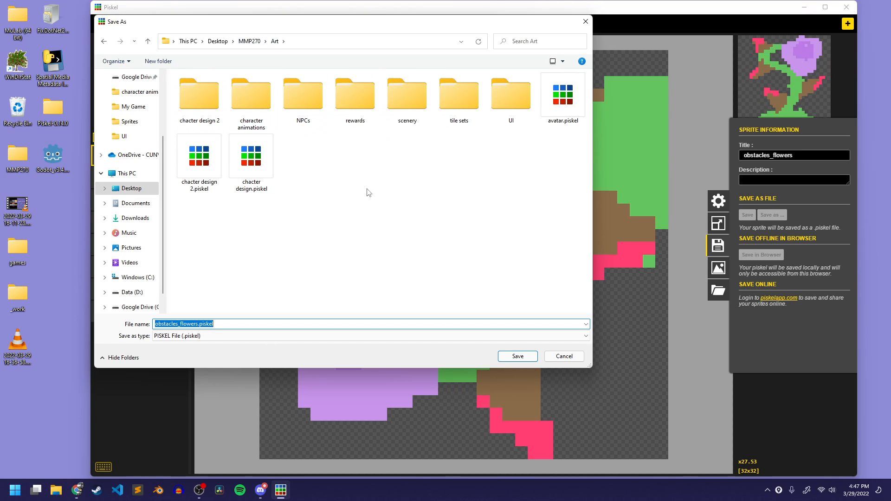
right_click(310, 161)
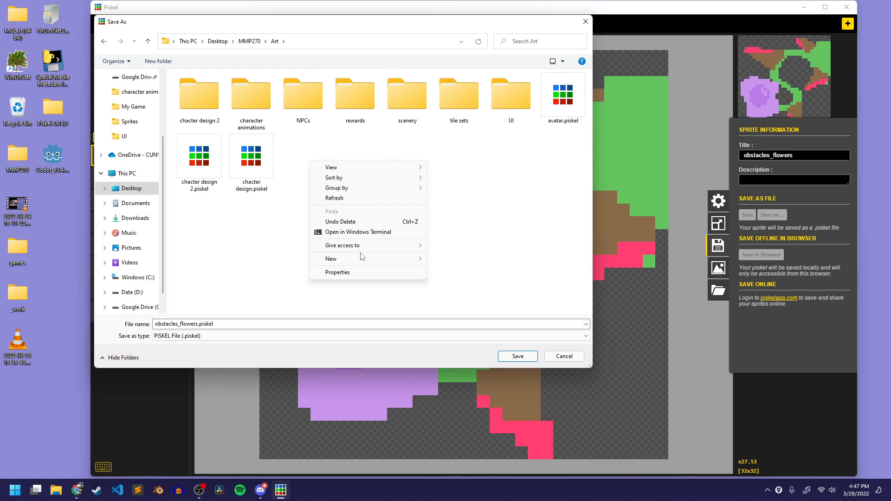
mouse_move(399, 258)
click(445, 259)
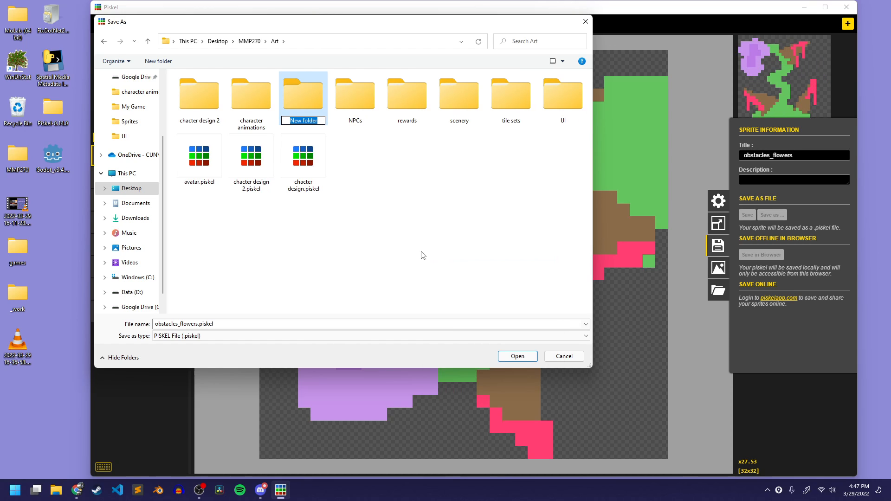
text(obstacles)
key(Return)
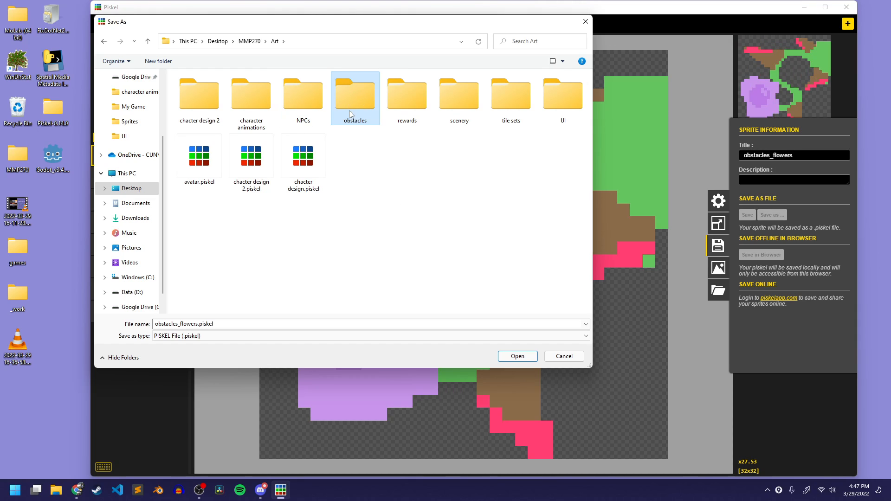
double_click(354, 95)
click(518, 356)
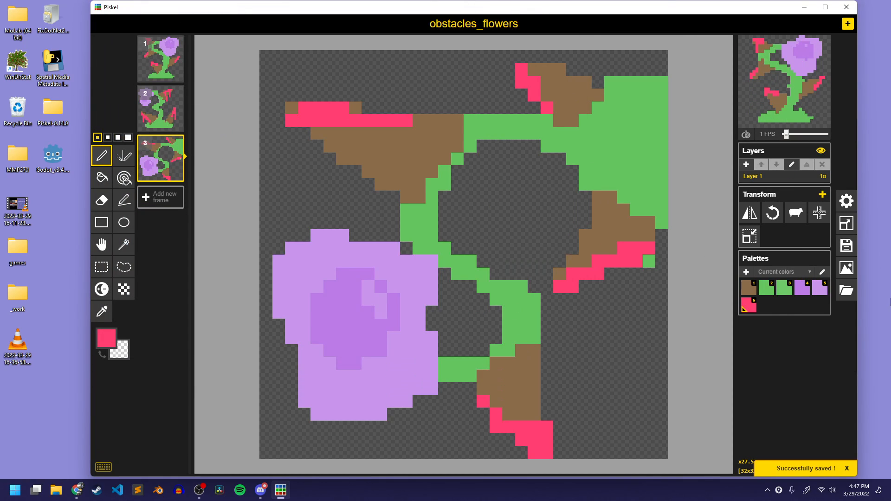
Export the frames as a 2-column, 2-row PNG spritesheet named obstacles_flowers.png in My Game's Sprites folder
click(846, 268)
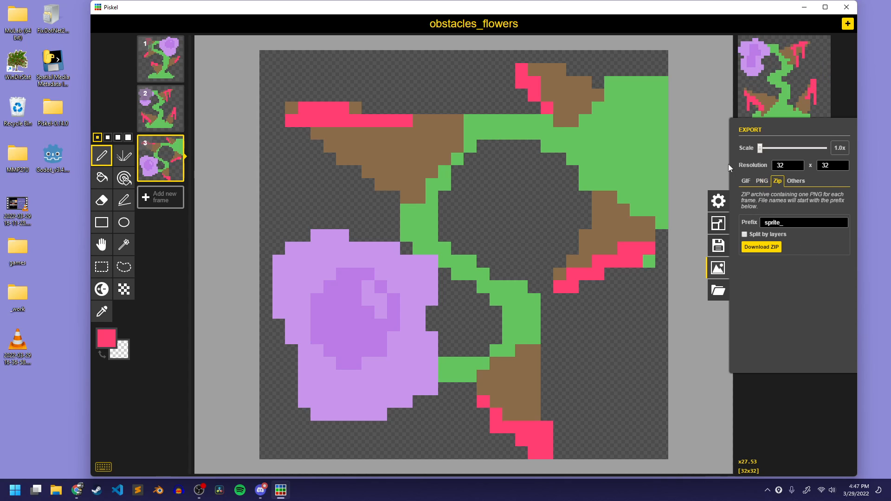
click(761, 181)
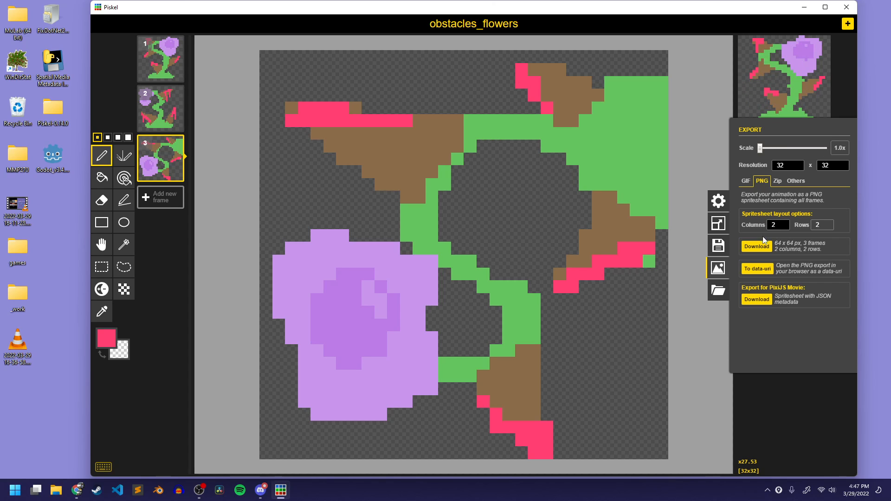
click(758, 247)
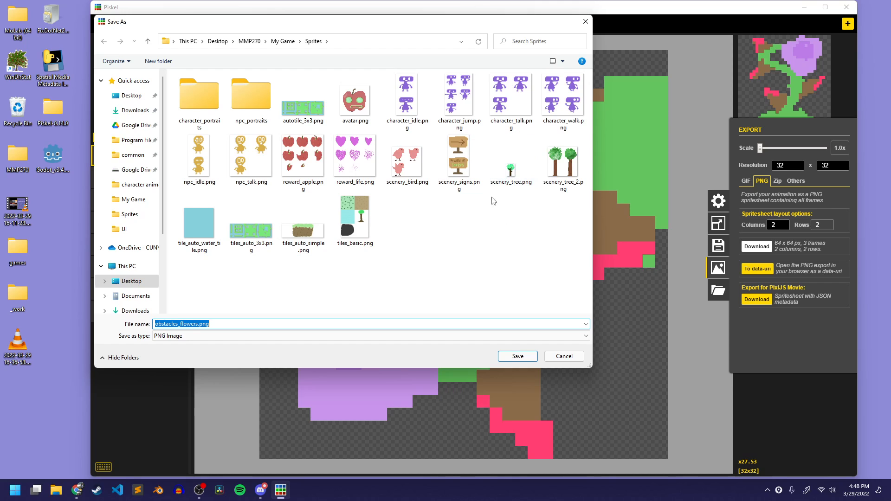
click(519, 359)
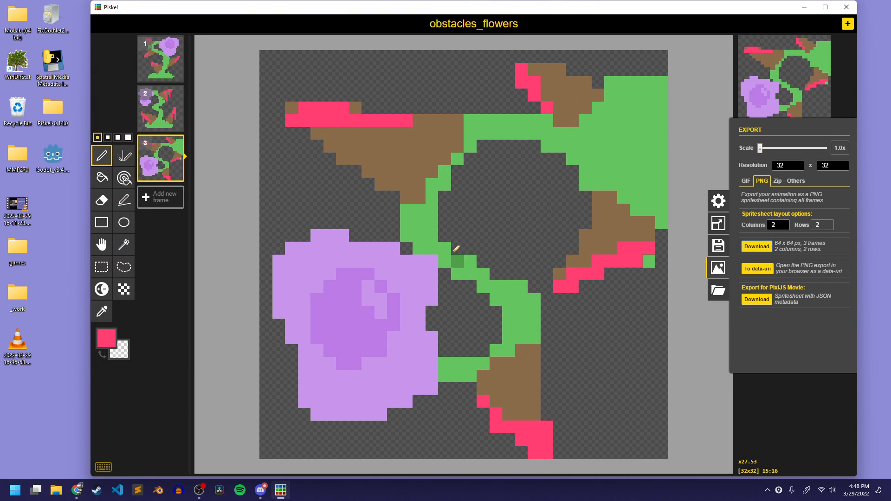
Open the MMP270 > My Game > Sprites folder in File Explorer and locate the exported obstacles_flowers.png
double_click(13, 158)
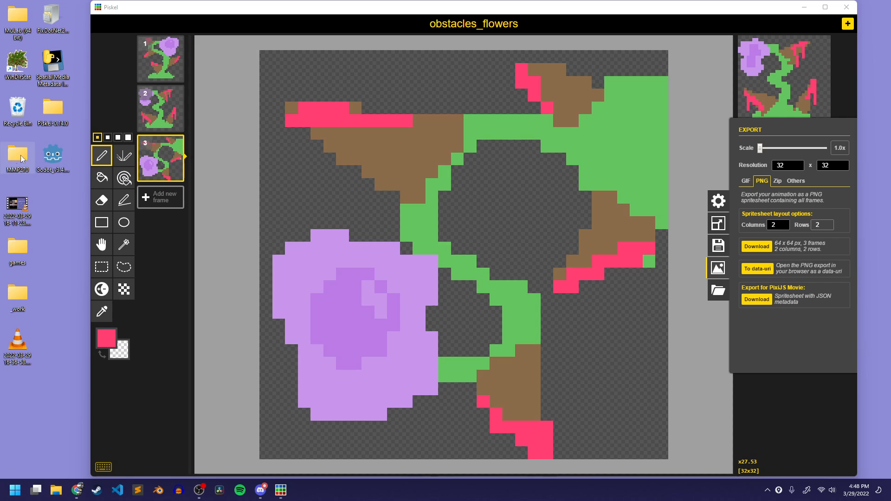
double_click(262, 132)
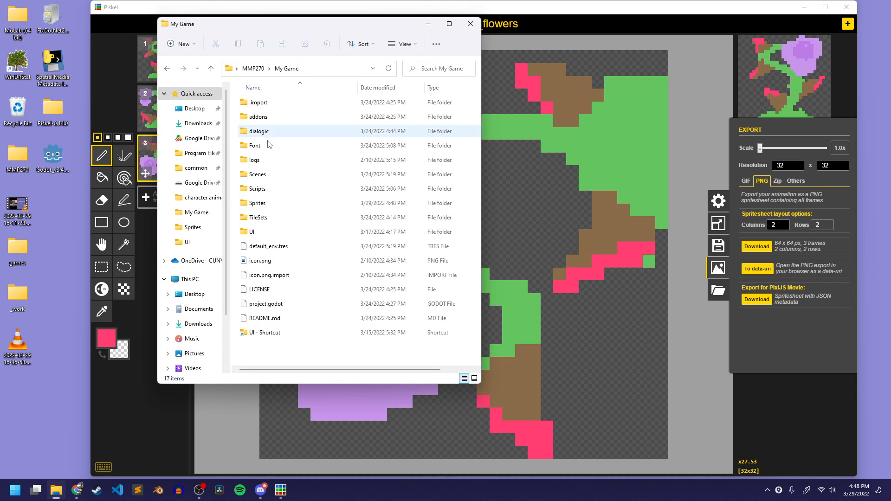
double_click(255, 204)
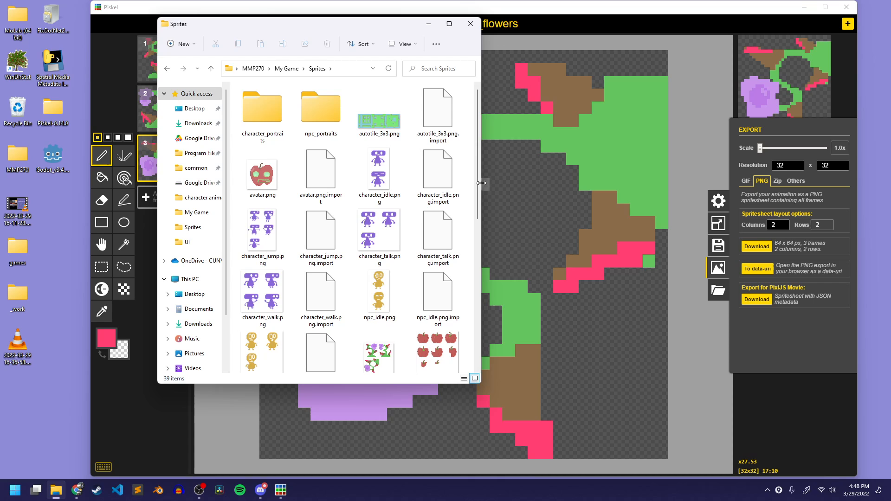
drag(481, 190, 735, 199)
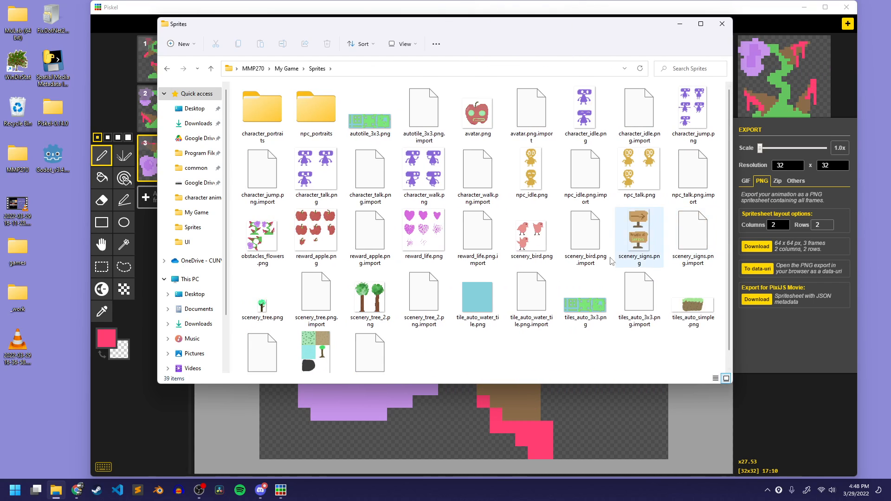
click(262, 238)
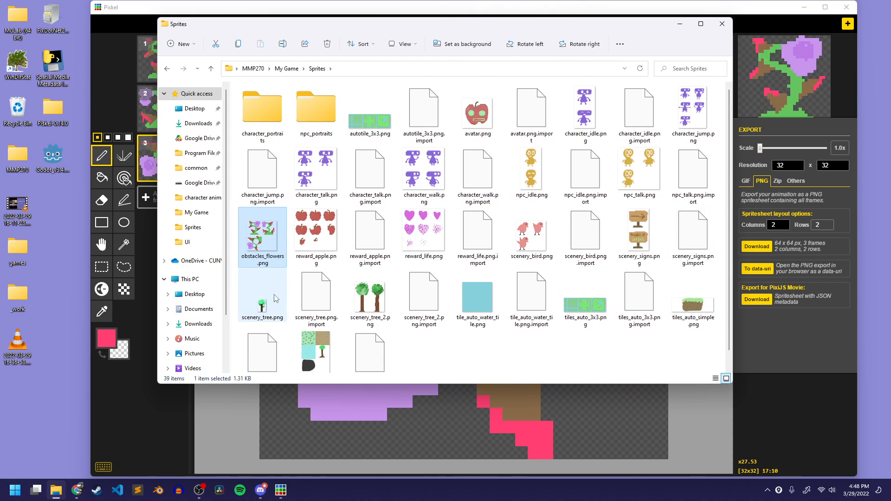
drag(418, 19, 246, 66)
Switch back to Piskel, save obstacles_flowers again, and create a new blank sprite
click(436, 24)
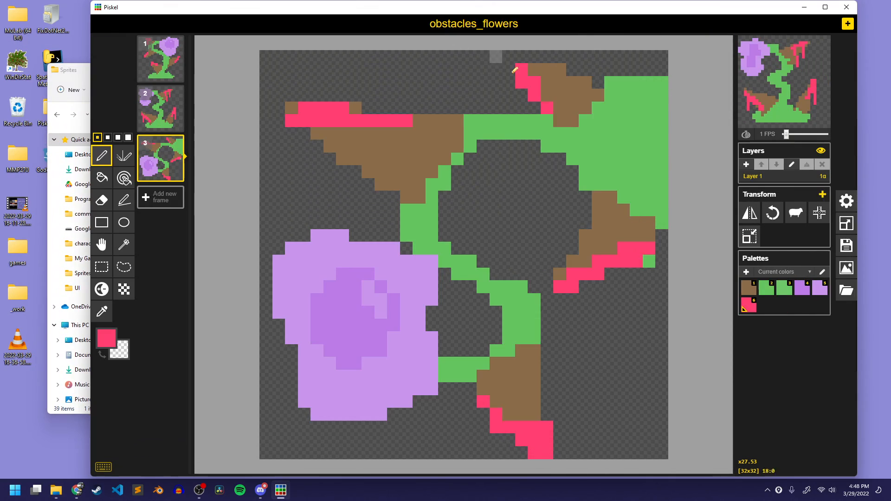
key(ctrl+s)
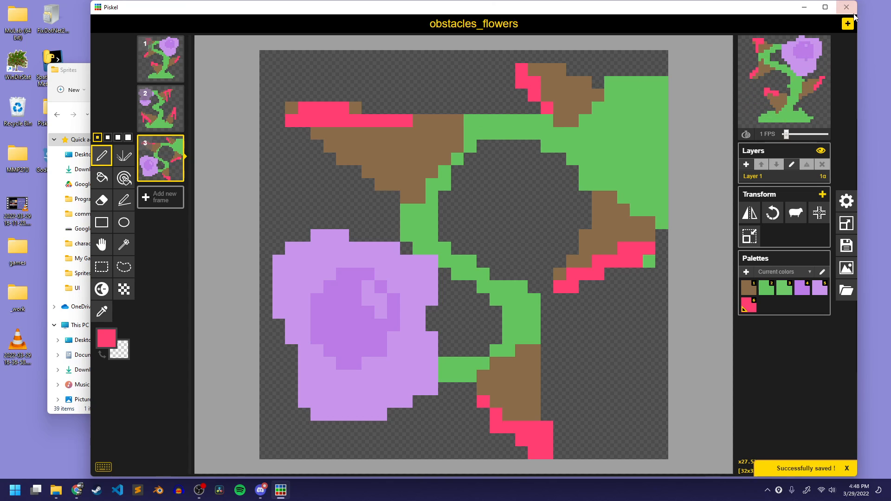
click(847, 23)
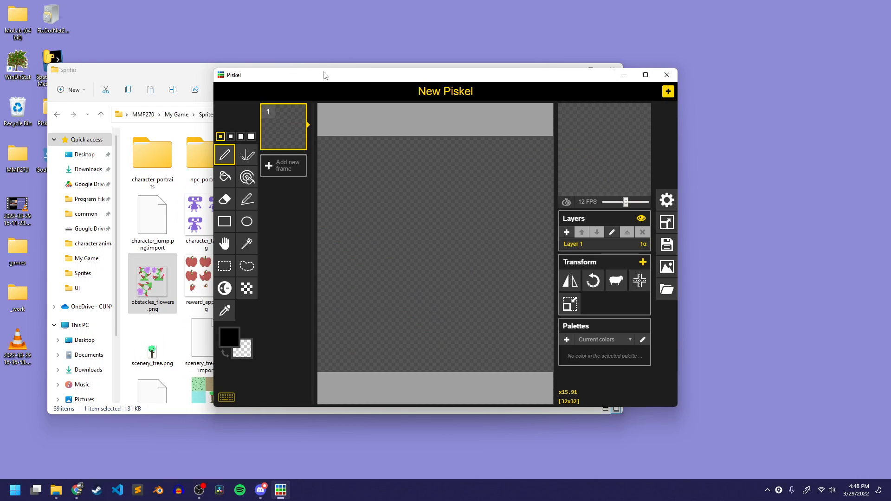
Enlarge the new sprite's window to fill most of the desktop and bring the Sprites folder window in front
drag(325, 69, 169, 10)
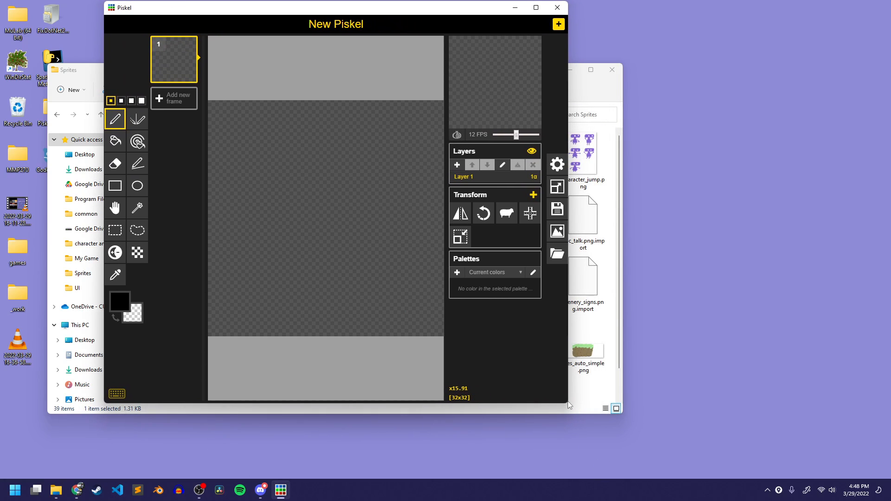
drag(570, 405, 868, 478)
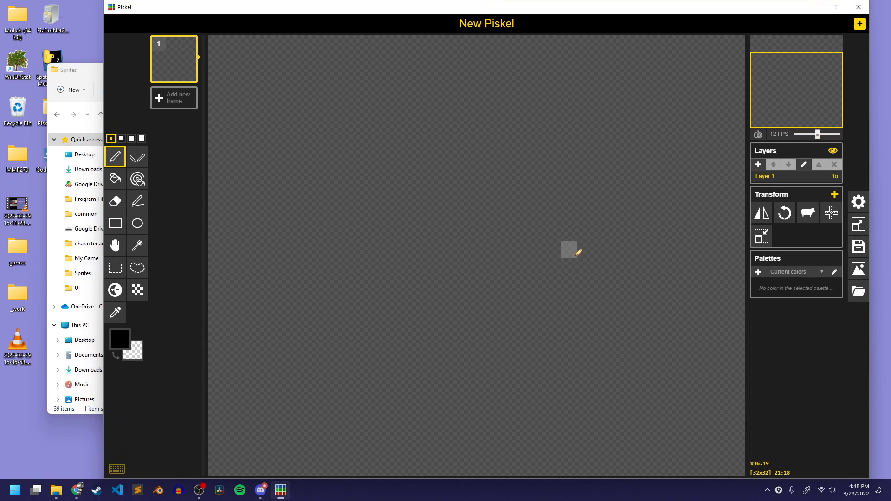
scroll(578, 253, down, 4)
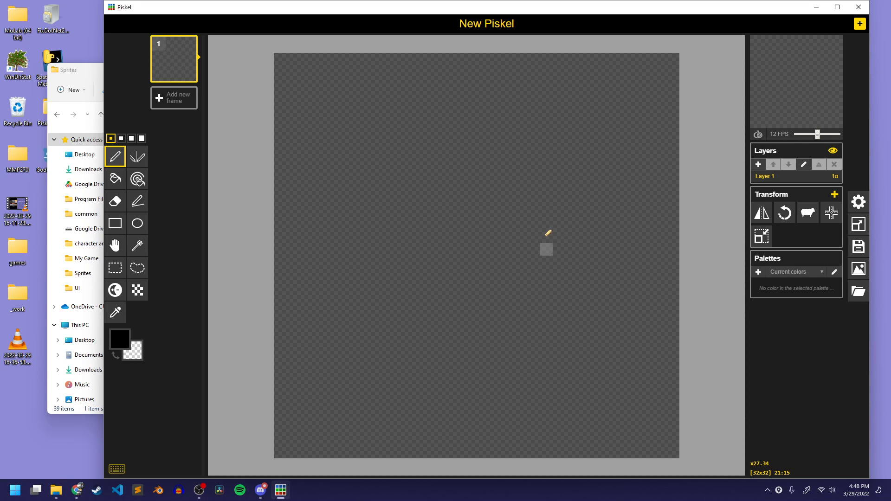
drag(81, 74, 110, 65)
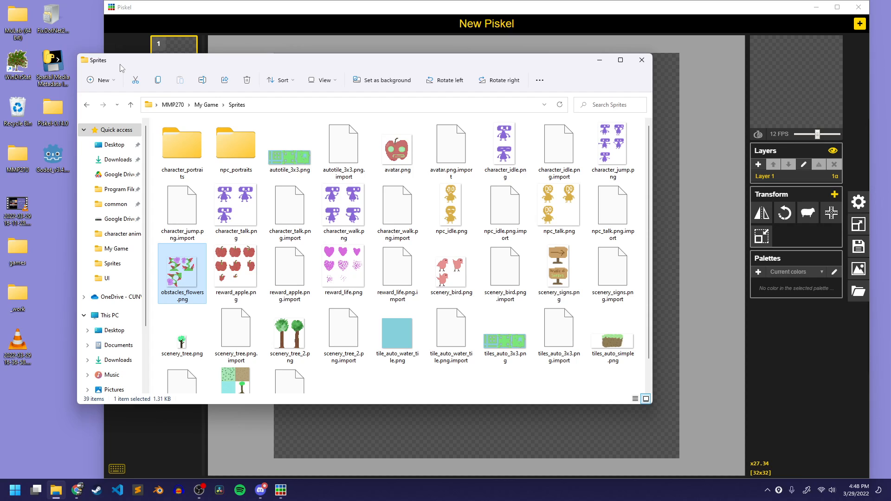
Switch back to Piskel, title the new sprite obstacle_enemy and save it as obstacle_enemy.piskel in the Art > obstacles folder
click(360, 26)
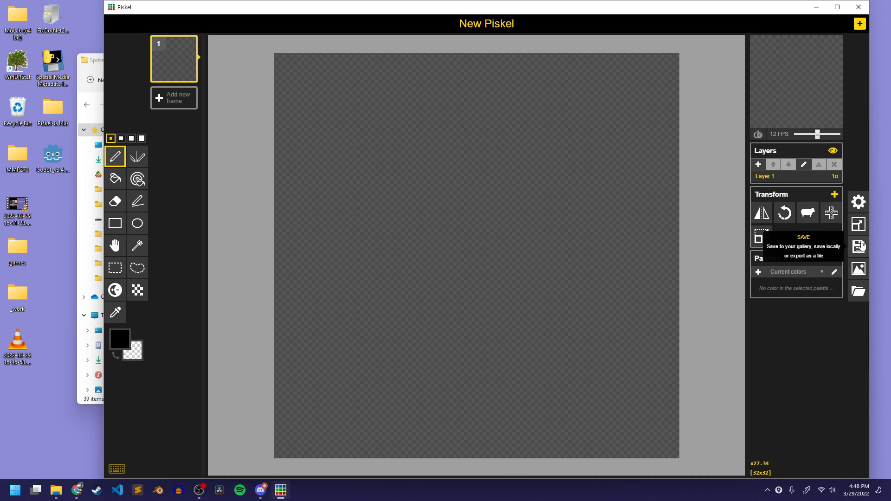
click(859, 246)
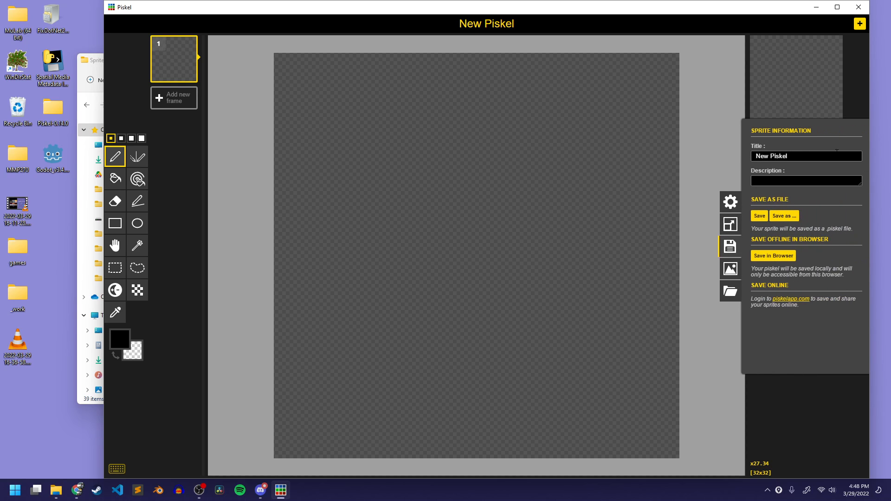
triple_click(763, 156)
text(obstacle_enemy)
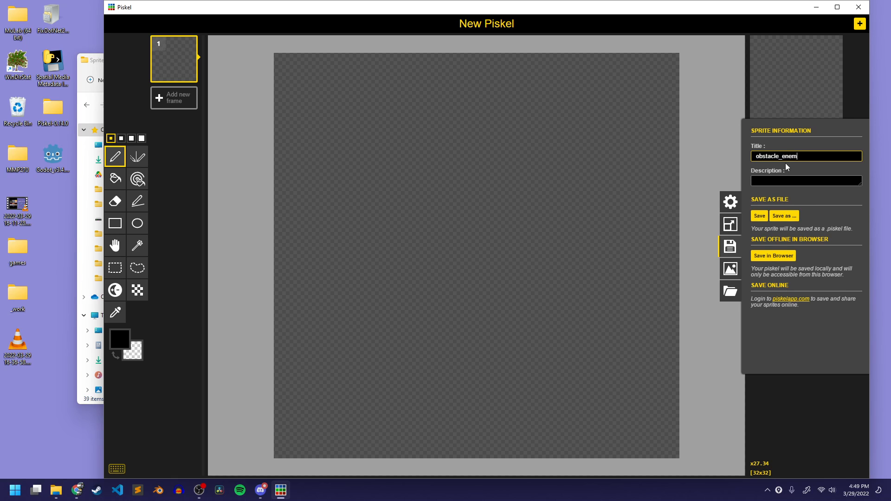
click(784, 216)
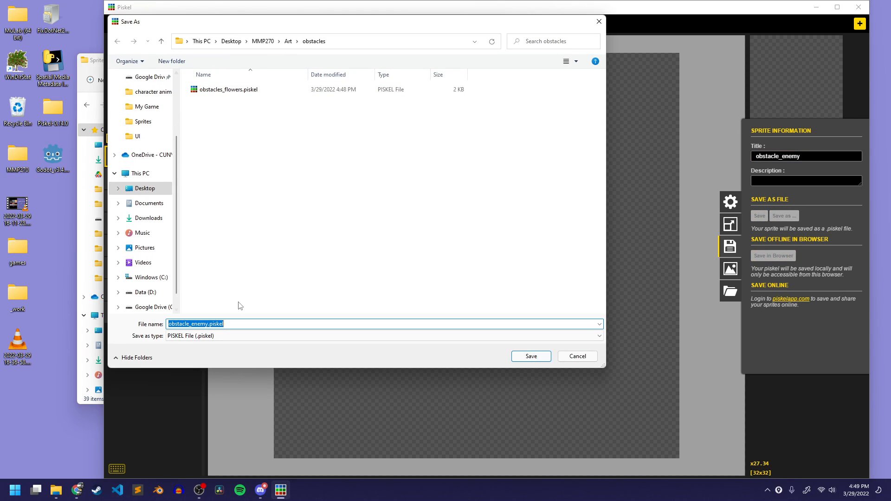
click(532, 357)
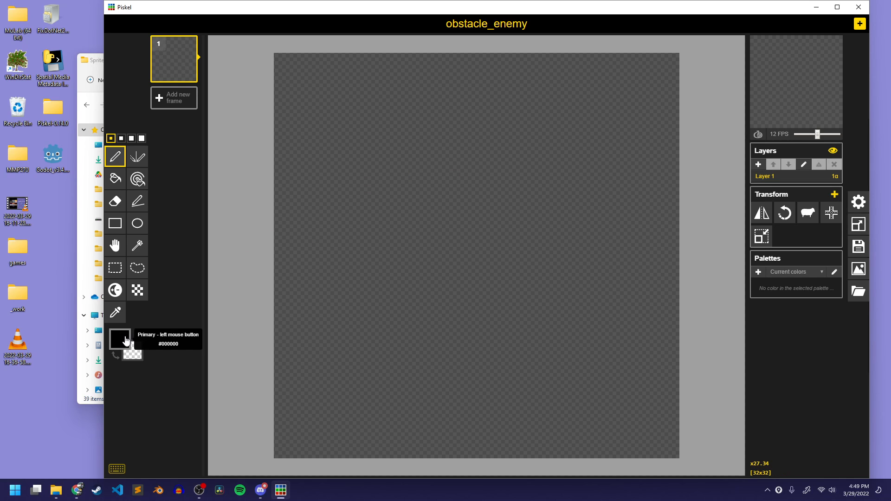
Set the primary color to a medium green, #5a984c
click(142, 349)
mouse_move(207, 366)
mouse_down()
mouse_move(207, 376)
mouse_move(163, 369)
mouse_up()
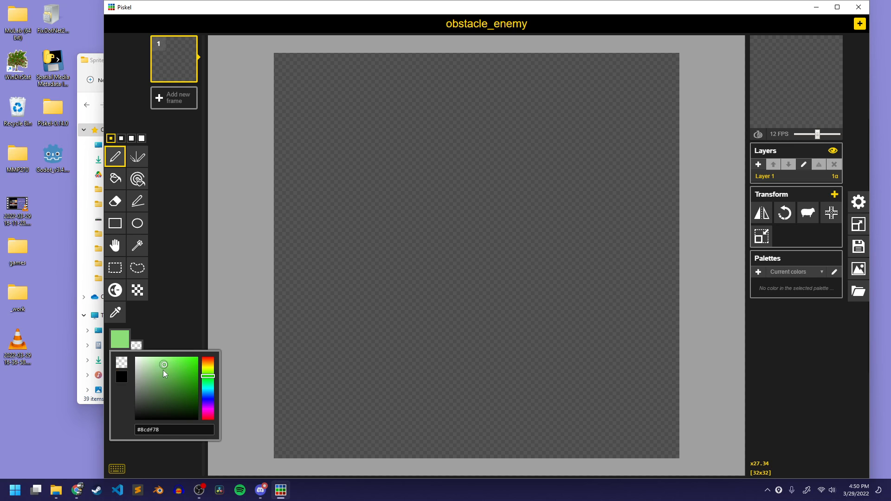
click(168, 372)
click(166, 370)
click(171, 372)
click(167, 382)
click(171, 334)
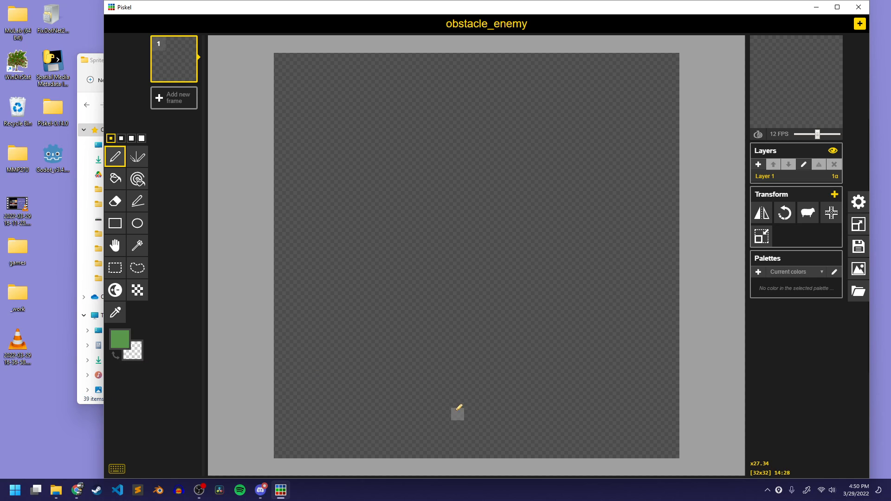
Draw a thick S-shaped green snake body across the canvas with a rounded head outline at its upper-left end
mouse_move(443, 427)
mouse_down()
mouse_move(490, 429)
mouse_move(582, 410)
mouse_move(569, 355)
mouse_move(475, 387)
mouse_move(424, 388)
mouse_up()
key(ctrl+z)
mouse_move(441, 427)
mouse_down()
mouse_move(501, 421)
mouse_move(572, 360)
mouse_up()
mouse_move(430, 423)
mouse_down()
mouse_move(344, 342)
mouse_move(443, 265)
mouse_move(577, 242)
mouse_move(531, 124)
mouse_move(370, 151)
mouse_move(361, 182)
mouse_move(306, 151)
mouse_move(370, 93)
mouse_up()
key(ctrl+z)
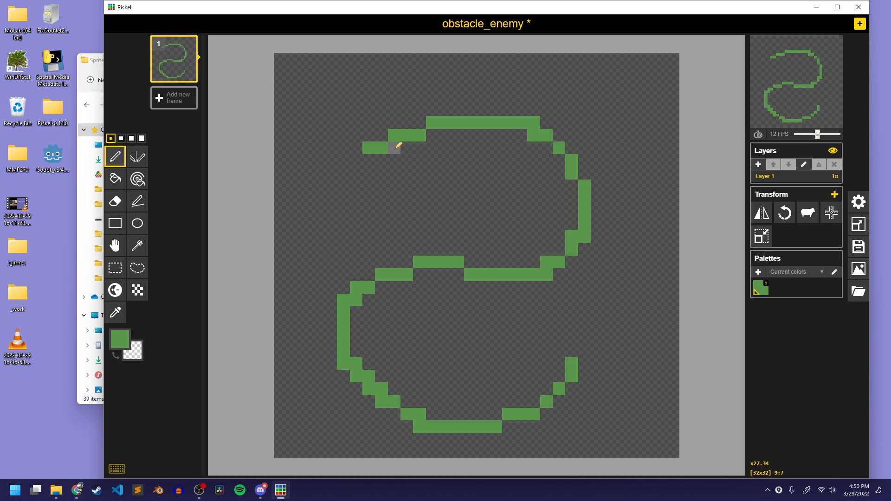
mouse_move(395, 143)
mouse_down()
mouse_move(383, 196)
mouse_move(294, 189)
mouse_move(307, 102)
mouse_move(360, 103)
mouse_move(388, 131)
mouse_move(385, 112)
mouse_move(502, 96)
mouse_move(580, 129)
mouse_move(593, 211)
mouse_move(539, 264)
mouse_move(368, 275)
mouse_move(331, 332)
mouse_move(347, 383)
mouse_move(404, 420)
mouse_move(506, 412)
mouse_move(580, 382)
mouse_move(588, 356)
mouse_move(558, 407)
mouse_move(577, 361)
mouse_move(550, 387)
mouse_move(487, 405)
mouse_move(431, 408)
mouse_move(401, 401)
mouse_move(361, 343)
mouse_move(359, 323)
mouse_move(360, 350)
mouse_move(402, 287)
mouse_move(472, 265)
mouse_up()
mouse_move(541, 247)
mouse_down()
mouse_move(570, 189)
mouse_move(578, 199)
mouse_move(575, 154)
mouse_move(563, 135)
mouse_move(501, 112)
mouse_move(384, 125)
mouse_move(408, 115)
mouse_up()
click(369, 135)
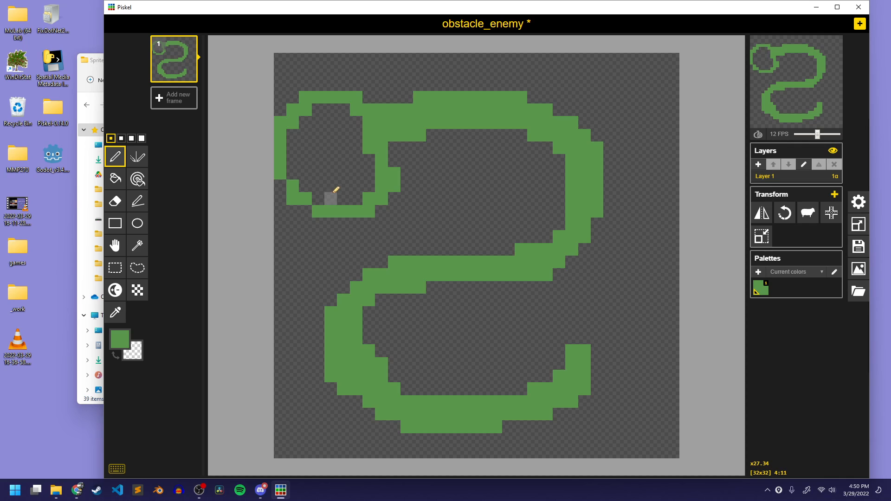
Fill the snake's head with green, shift the whole drawing two pixels right and save the sprite
key(b)
click(330, 178)
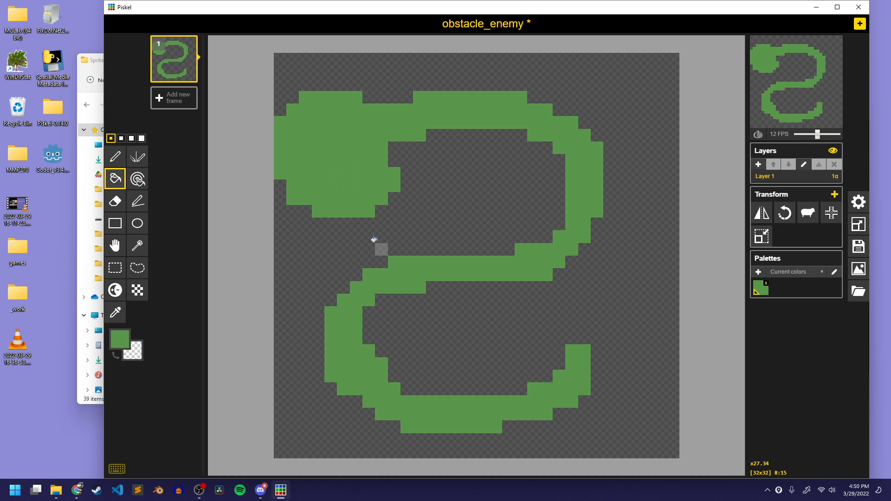
key(m)
drag(432, 249, 458, 245)
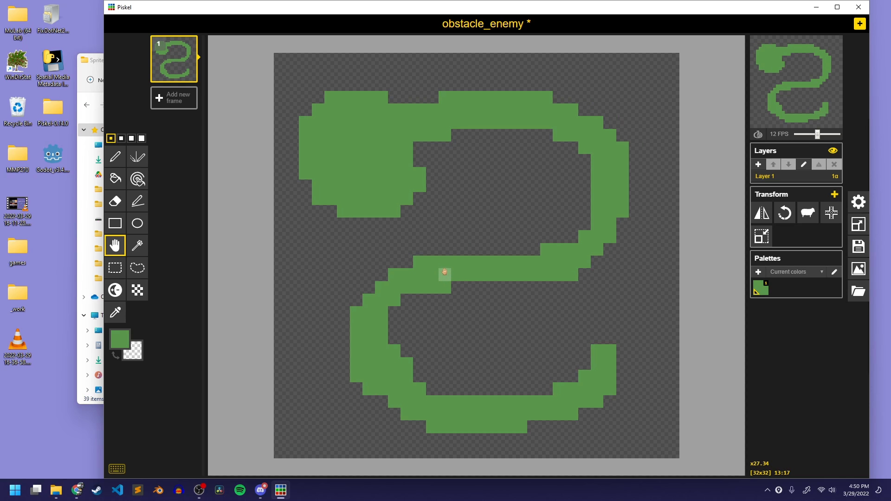
key(ctrl+s)
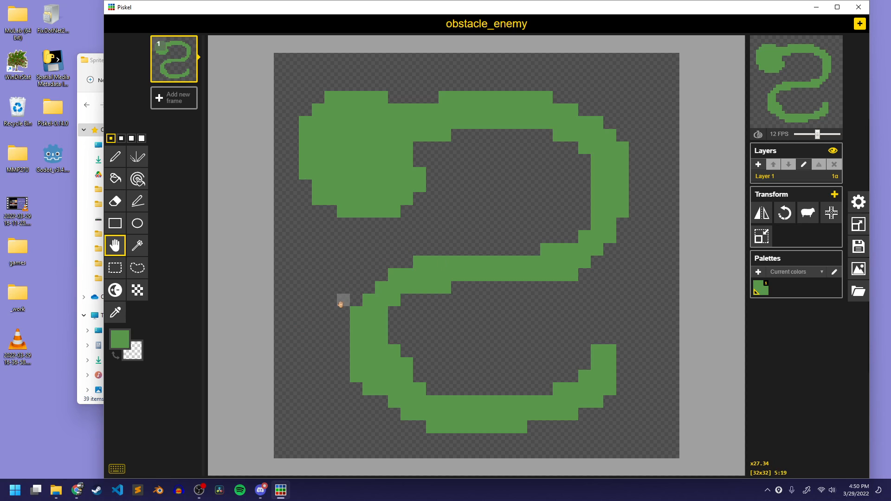
Change the primary color to bright red #f62f2f and activate the Pen tool
click(120, 339)
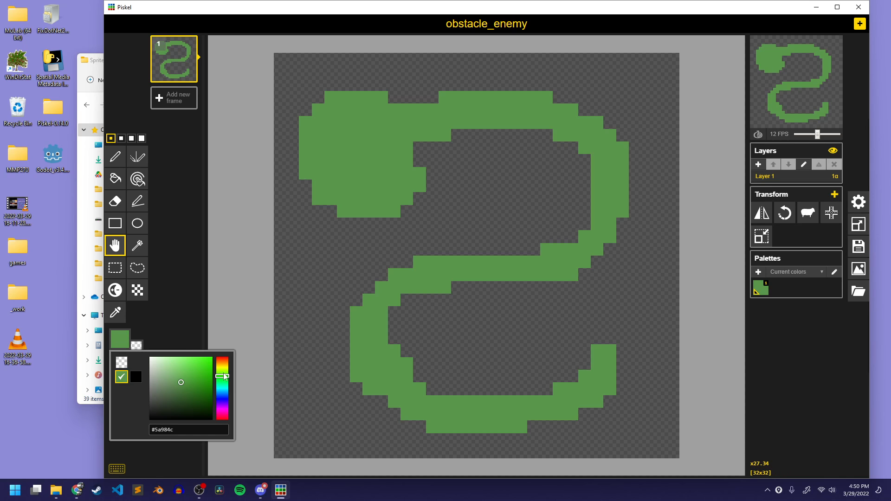
drag(226, 377, 227, 424)
click(212, 360)
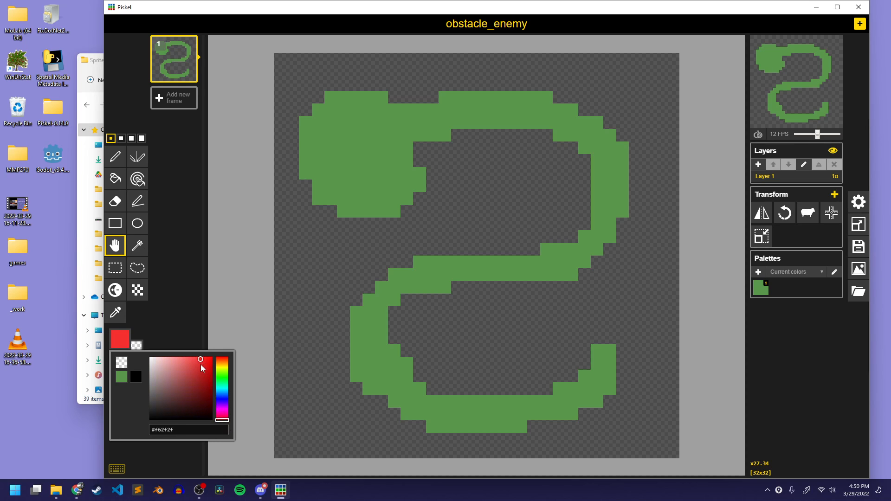
click(195, 314)
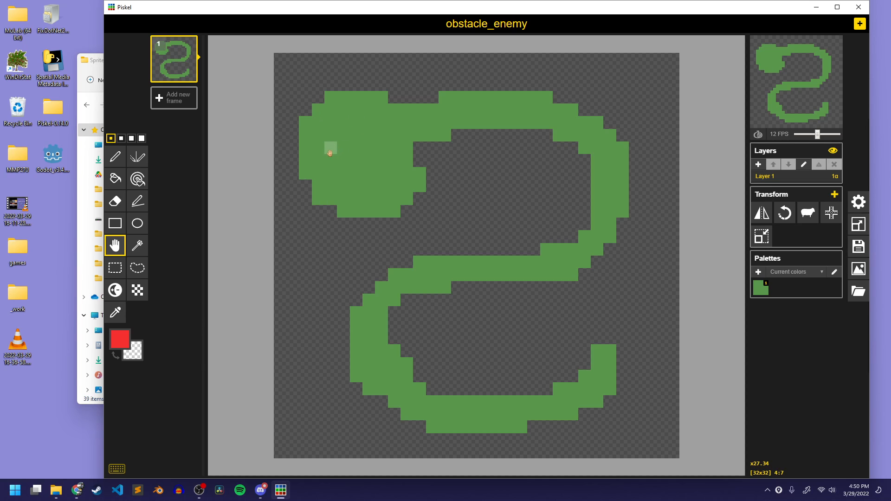
key(p)
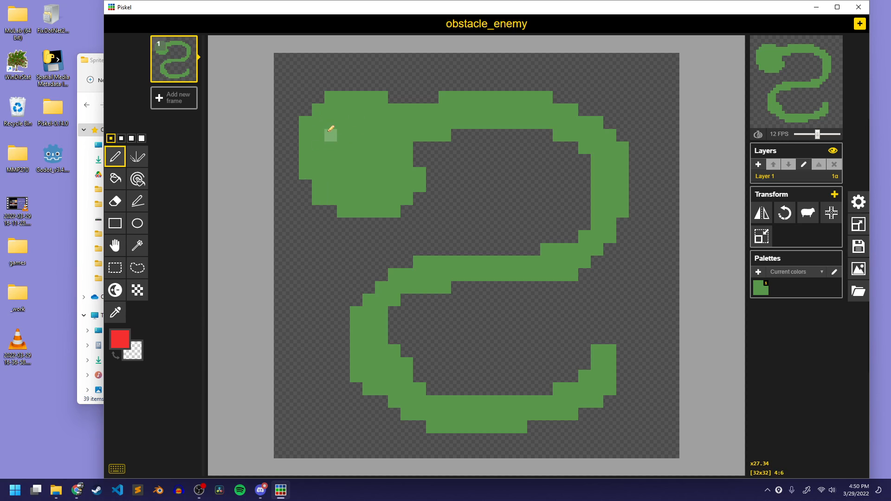
drag(329, 132, 330, 147)
drag(368, 122, 374, 156)
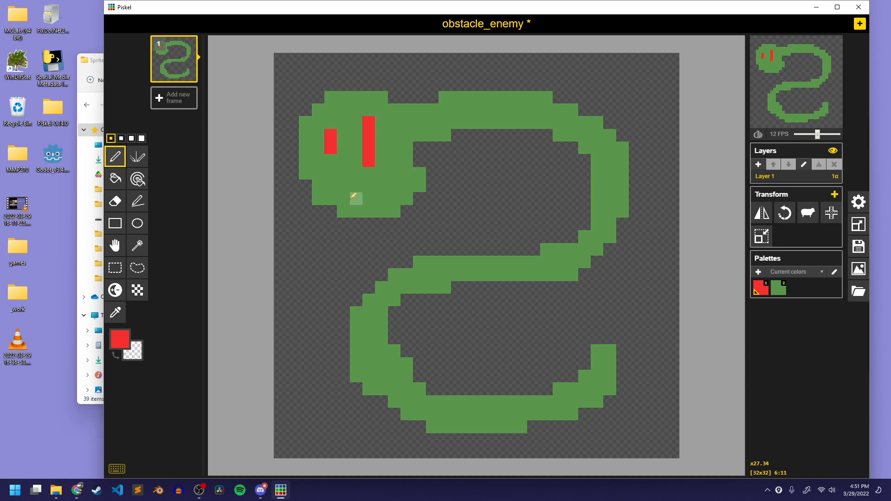
mouse_move(353, 197)
mouse_down()
mouse_move(330, 228)
mouse_move(294, 238)
mouse_up()
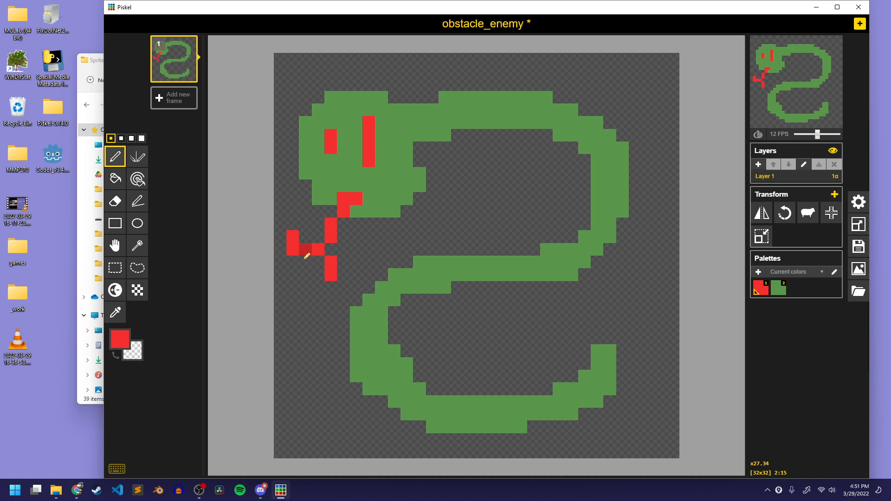
key(ctrl+z)
key(ctrl+z)
key(ctrl+z)
key(ctrl+z)
key(ctrl+z)
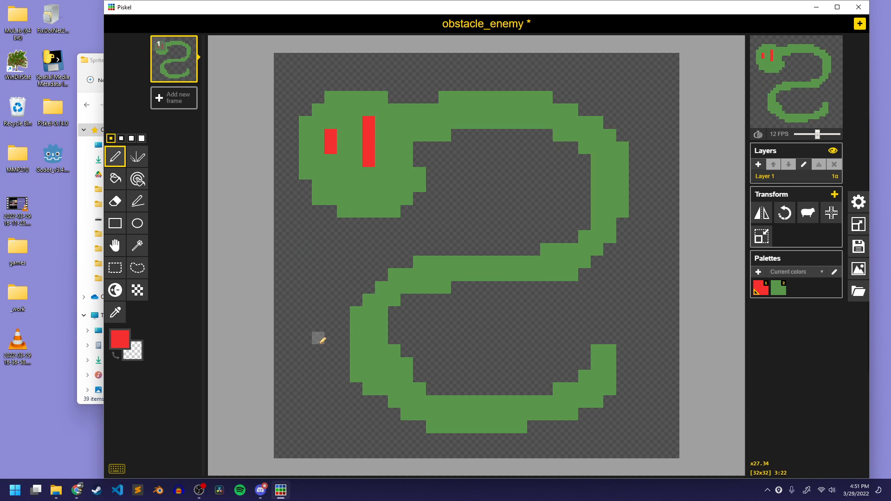
Duplicate the snake frame and paint two vertical red eyes, each three pixels tall, on the copy's head
click(193, 76)
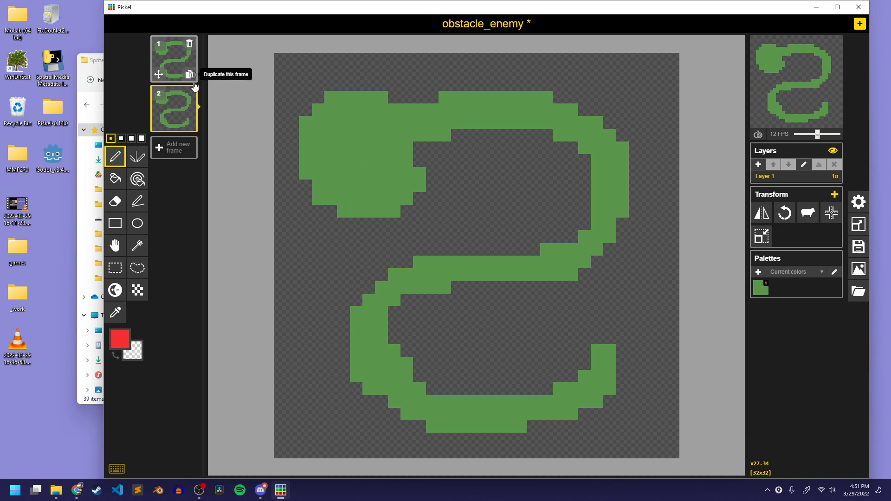
drag(331, 130, 332, 148)
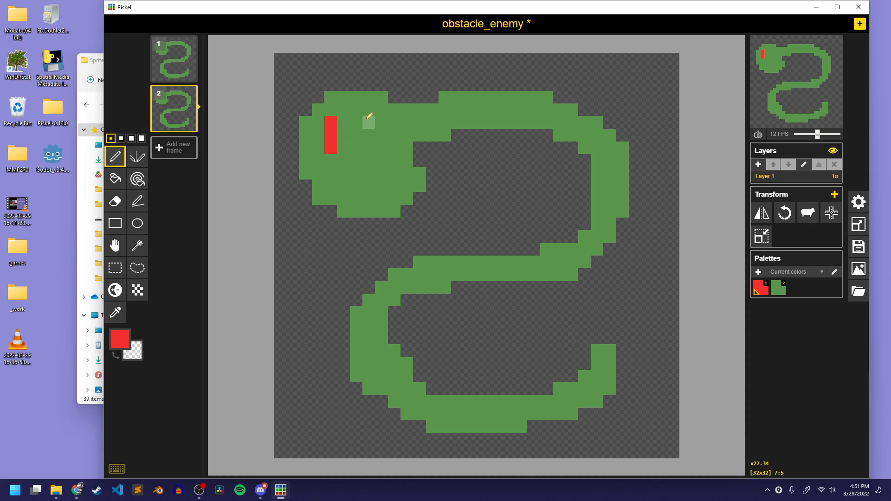
drag(368, 121, 369, 148)
mouse_move(344, 186)
mouse_down()
mouse_move(318, 234)
mouse_move(331, 253)
mouse_move(310, 239)
mouse_move(292, 249)
mouse_up()
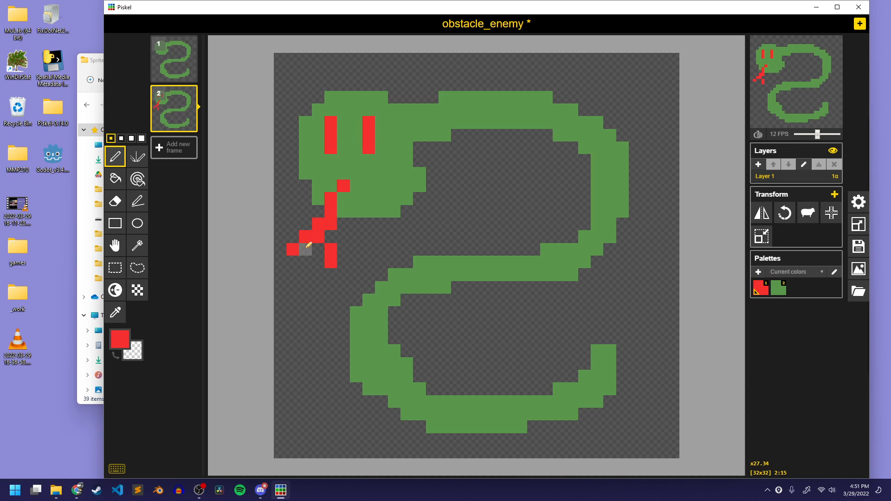
click(183, 72)
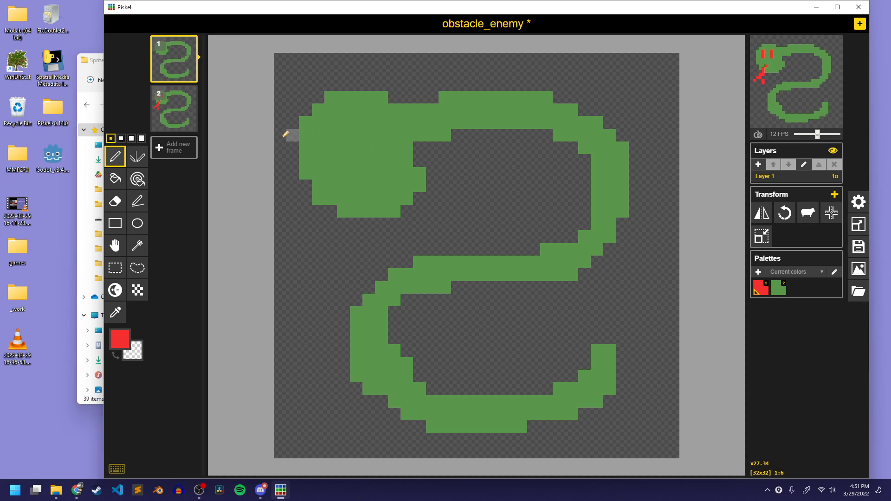
mouse_move(343, 122)
mouse_down()
mouse_move(340, 143)
mouse_move(369, 149)
mouse_up()
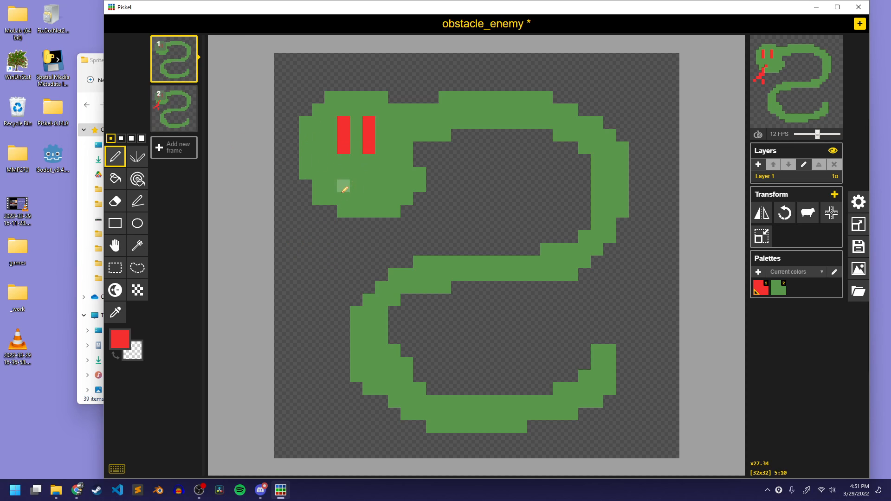
mouse_move(343, 185)
mouse_down()
mouse_move(313, 233)
mouse_move(331, 250)
mouse_up()
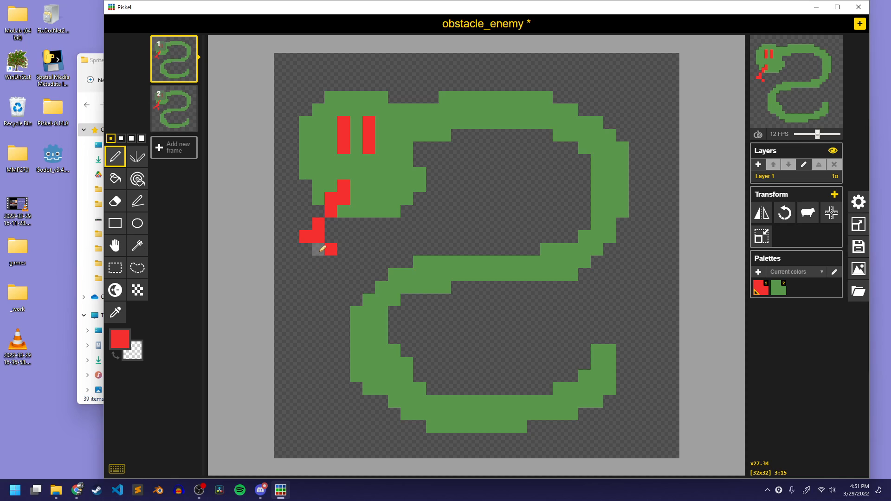
key(ctrl+z)
key(ctrl+z)
key(ctrl+z)
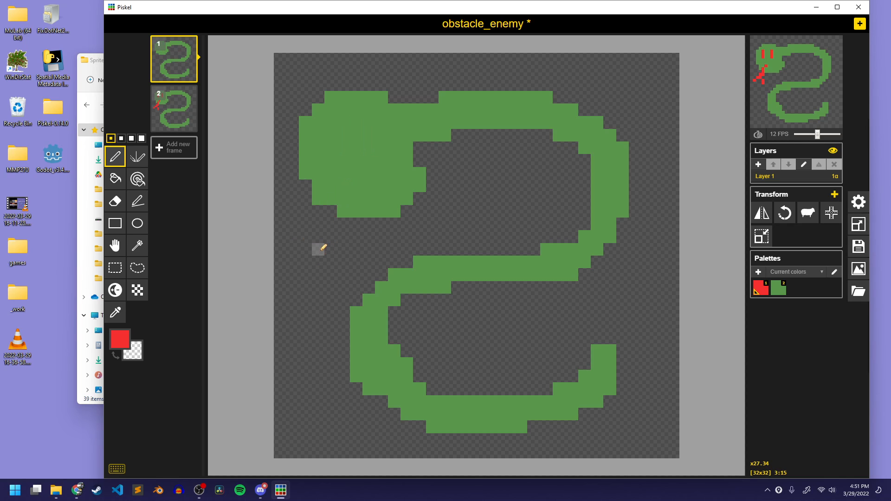
key(ctrl+z)
key(ctrl+z)
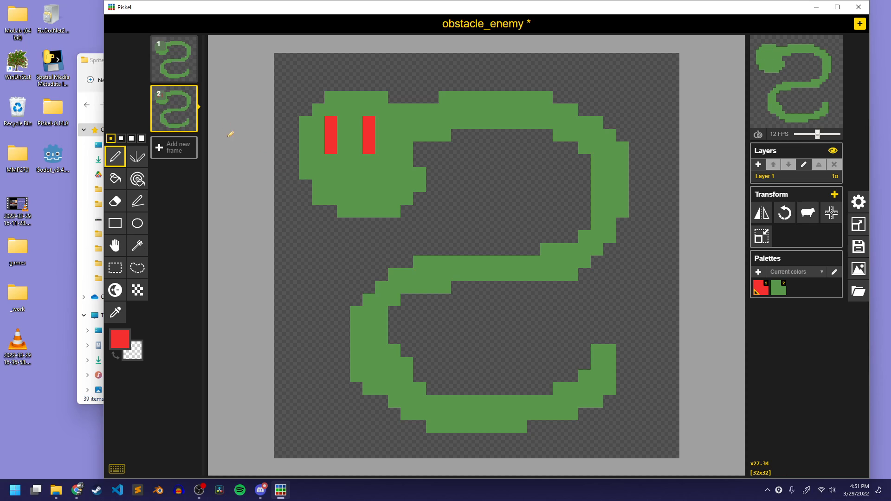
Delete the first frame without eyes and duplicate the frame with red eyes twice to make three frames
click(187, 43)
click(191, 79)
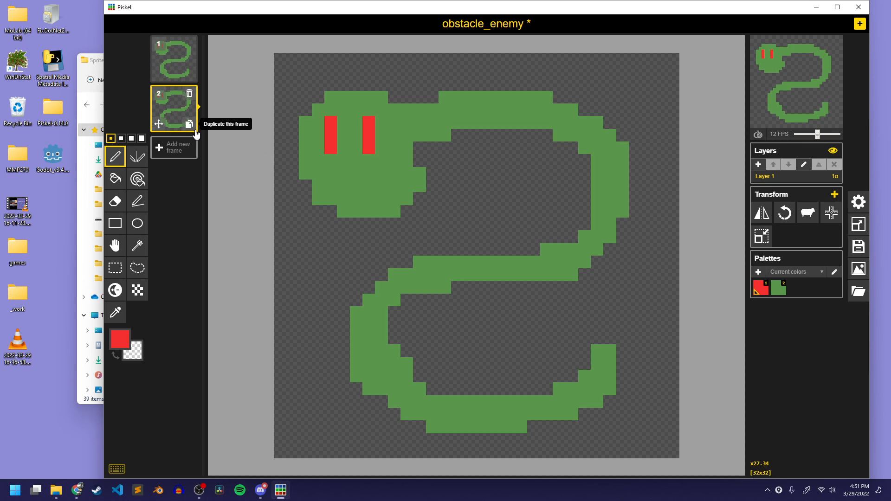
click(190, 127)
Paint a slightly different forked red tongue below the snake's head on each of the three frames
click(174, 60)
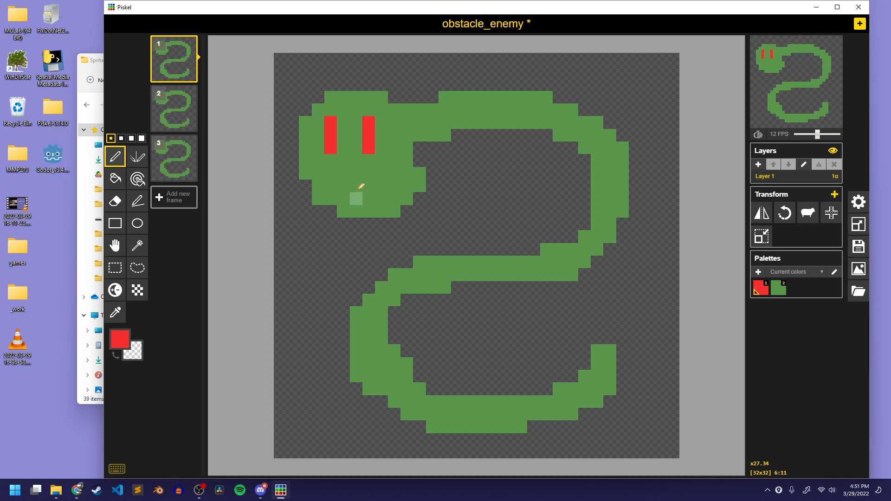
mouse_move(360, 187)
mouse_down()
mouse_move(315, 250)
mouse_move(337, 278)
mouse_move(317, 246)
mouse_move(292, 262)
mouse_up()
click(174, 109)
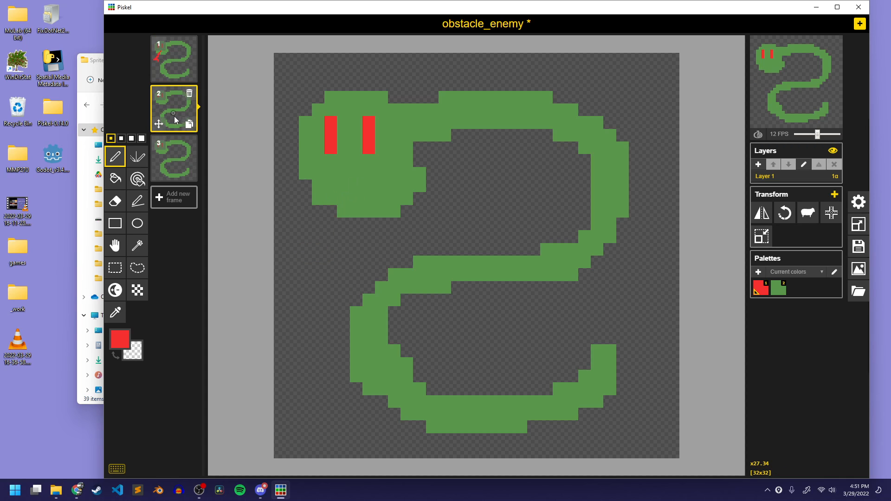
drag(344, 185, 322, 242)
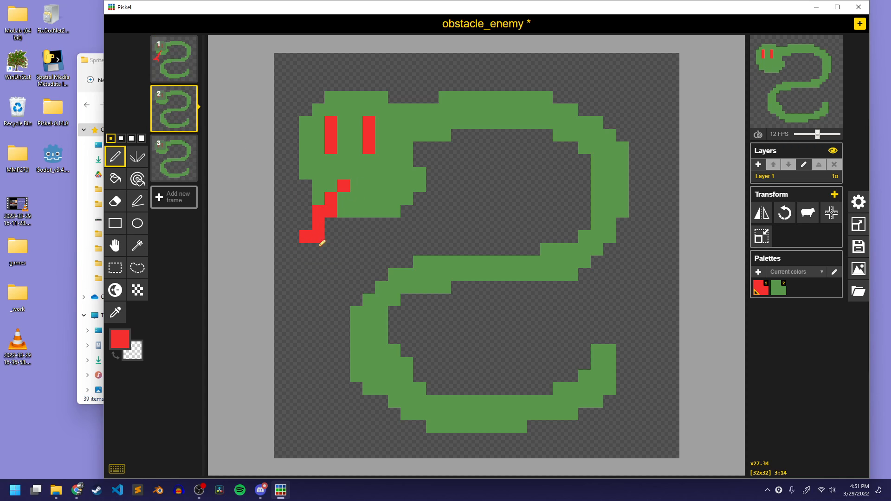
click(174, 158)
drag(342, 185, 331, 239)
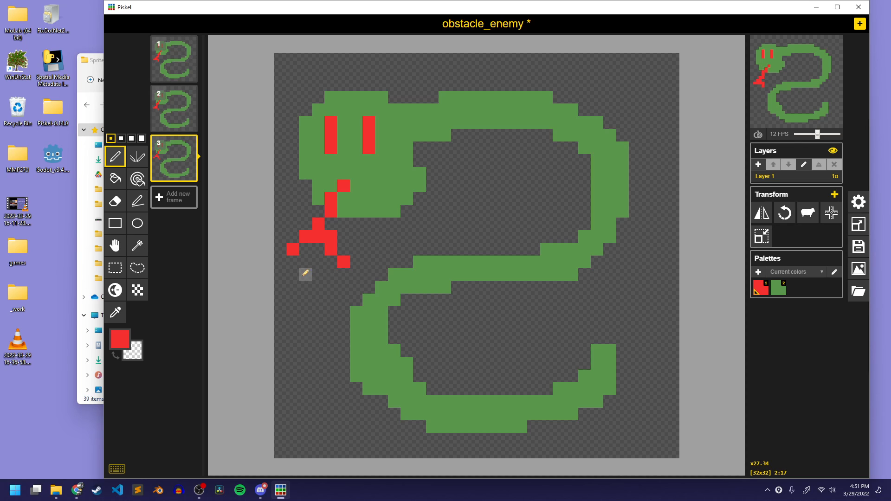
Duplicate frame 3 and delete a rectangular selection covering most of the snake's lower body in the copy
click(191, 174)
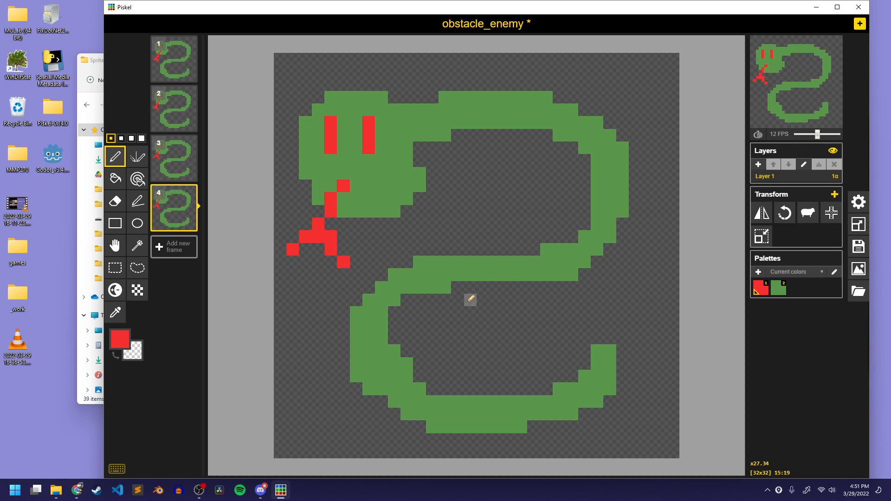
key(s)
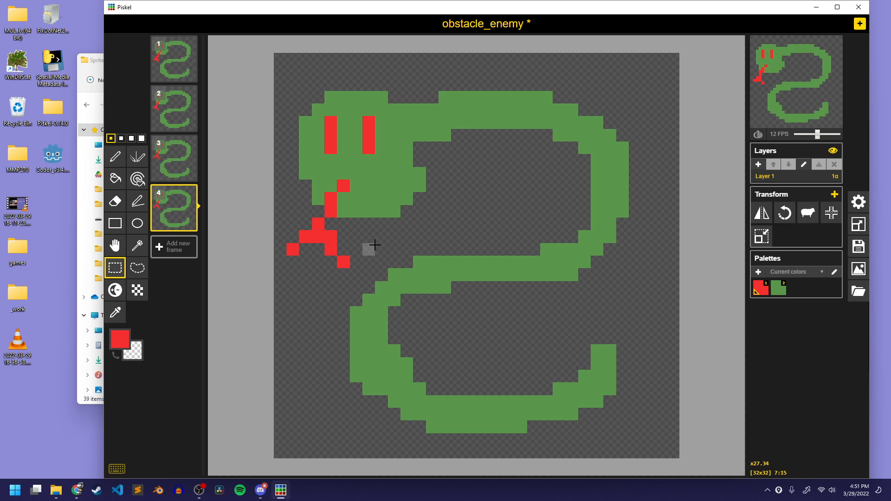
drag(364, 246, 608, 425)
key(Delete)
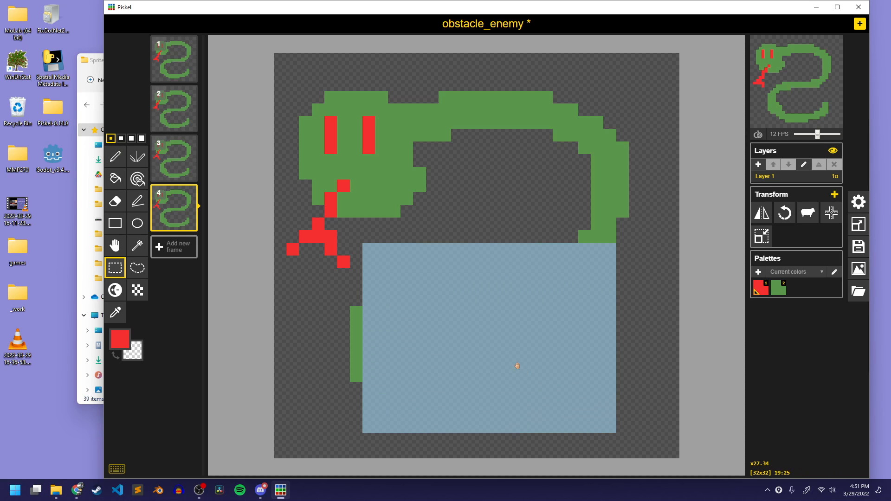
Delete the leftover body strip at the lower left of frame 4 and shift the remaining drawing down four pixels and right one
drag(327, 296, 399, 393)
key(Delete)
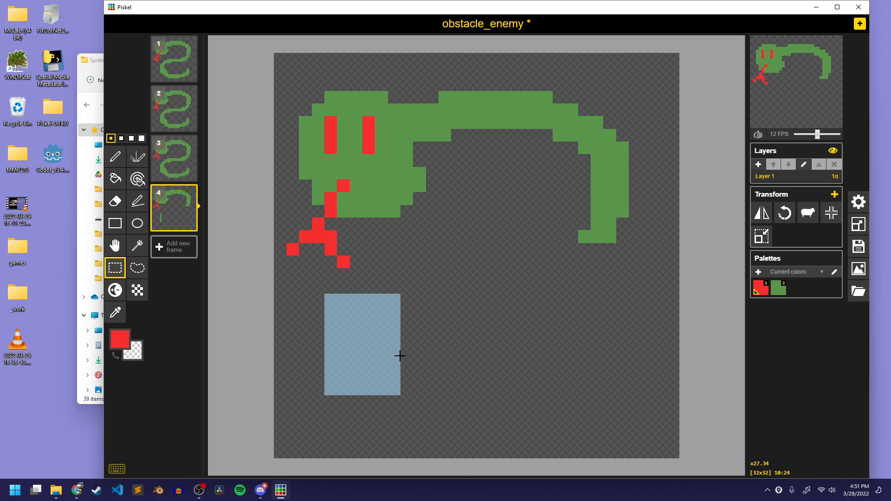
key(h)
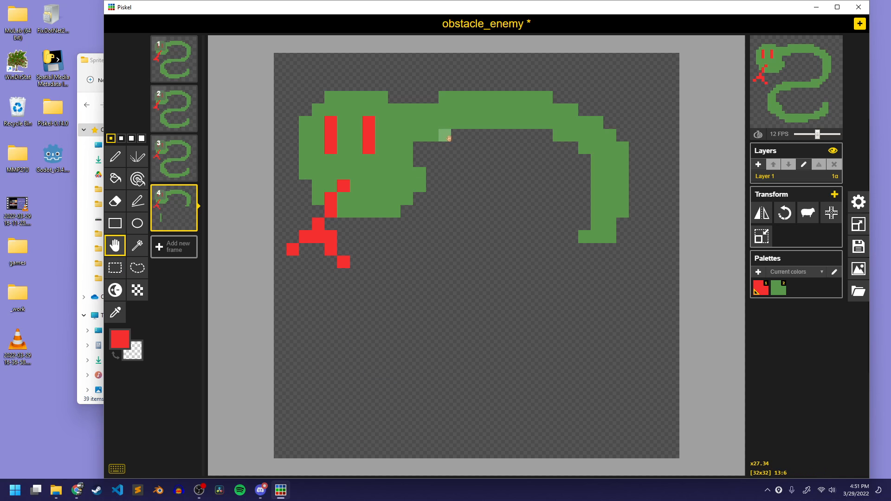
drag(441, 139, 453, 189)
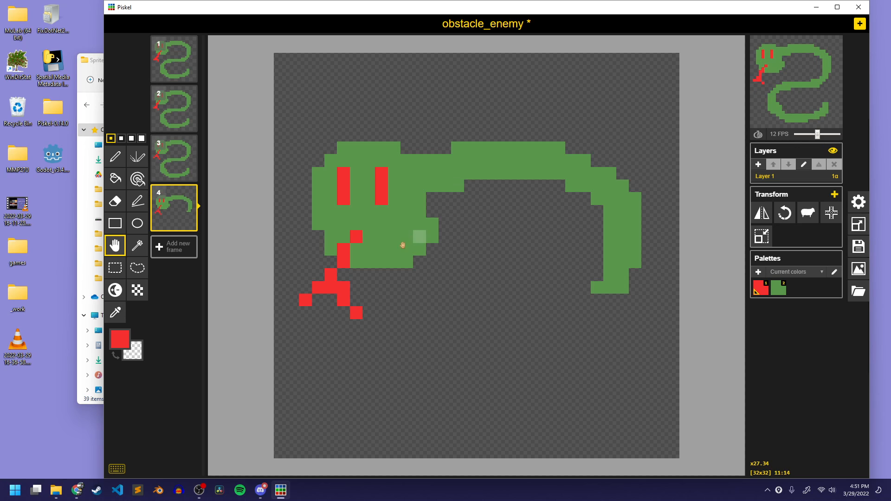
Paint a new thick green lower body on frame 4, curving from the remaining upper body around to an upturned tail
click(115, 156)
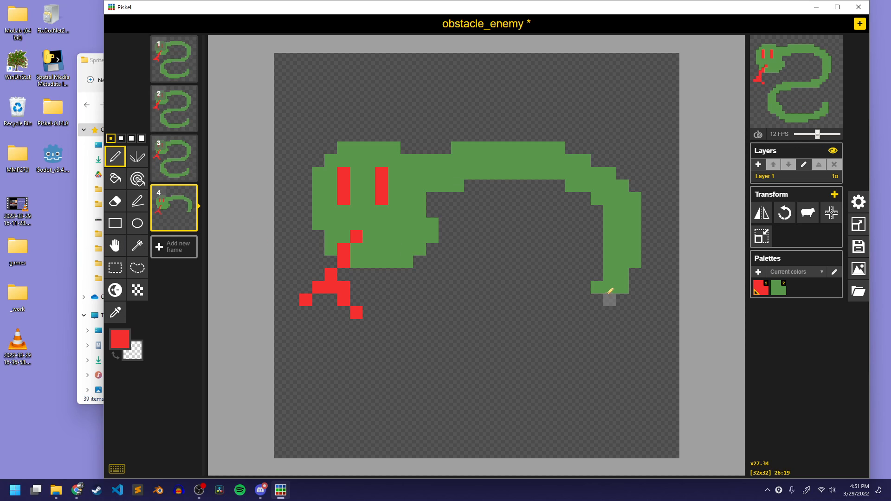
mouse_move(600, 290)
mouse_down()
mouse_move(608, 308)
mouse_move(610, 299)
mouse_move(596, 296)
mouse_move(604, 291)
mouse_move(590, 308)
mouse_move(452, 313)
mouse_move(363, 368)
mouse_move(388, 424)
mouse_move(529, 444)
mouse_move(623, 409)
mouse_move(612, 364)
mouse_move(597, 425)
mouse_move(592, 412)
mouse_move(498, 429)
mouse_move(426, 425)
mouse_move(391, 402)
mouse_up()
key(ctrl+z)
click(780, 295)
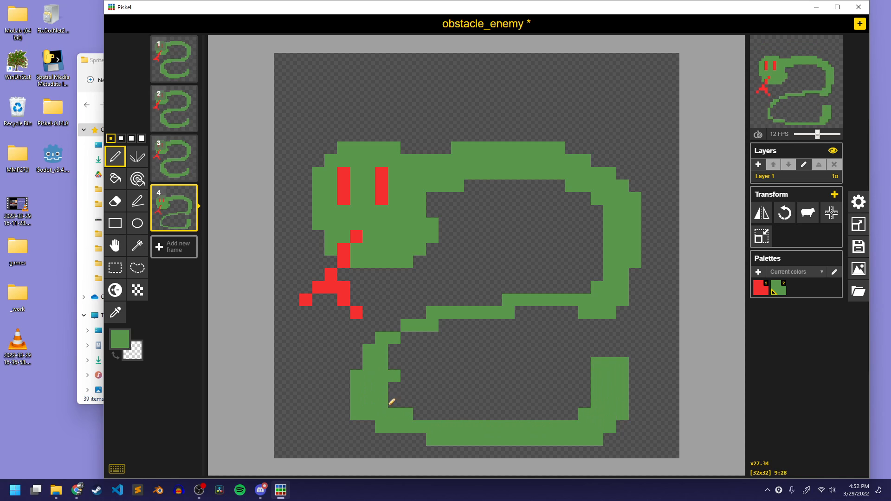
mouse_move(398, 369)
mouse_down()
mouse_move(427, 335)
mouse_move(418, 343)
mouse_move(496, 312)
mouse_move(458, 322)
mouse_move(596, 296)
mouse_move(518, 292)
mouse_move(529, 299)
mouse_move(558, 288)
mouse_move(413, 314)
mouse_move(546, 284)
mouse_up()
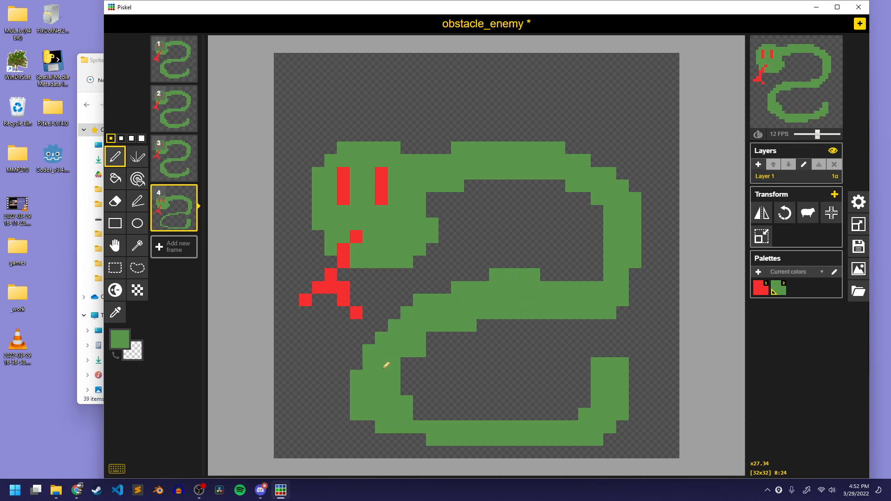
mouse_move(385, 365)
mouse_down()
mouse_move(383, 434)
mouse_move(404, 421)
mouse_move(405, 379)
mouse_move(416, 395)
mouse_move(424, 368)
mouse_move(444, 407)
mouse_move(484, 413)
mouse_move(427, 423)
mouse_move(577, 395)
mouse_up()
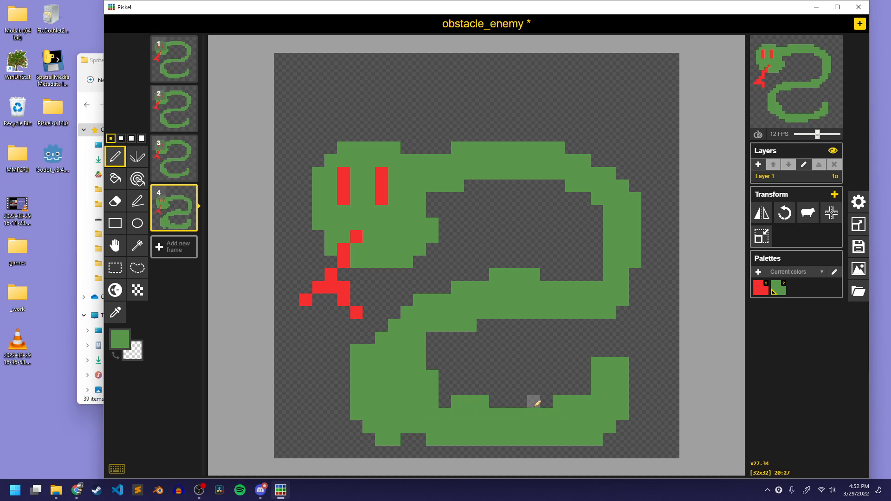
Erase the excess green pixels inside the lower body curve and along the inner edge of the tail on frame 4
key(e)
mouse_move(436, 378)
mouse_down()
mouse_move(451, 389)
mouse_move(434, 351)
mouse_move(437, 384)
mouse_move(425, 383)
mouse_move(452, 398)
mouse_move(489, 401)
mouse_up()
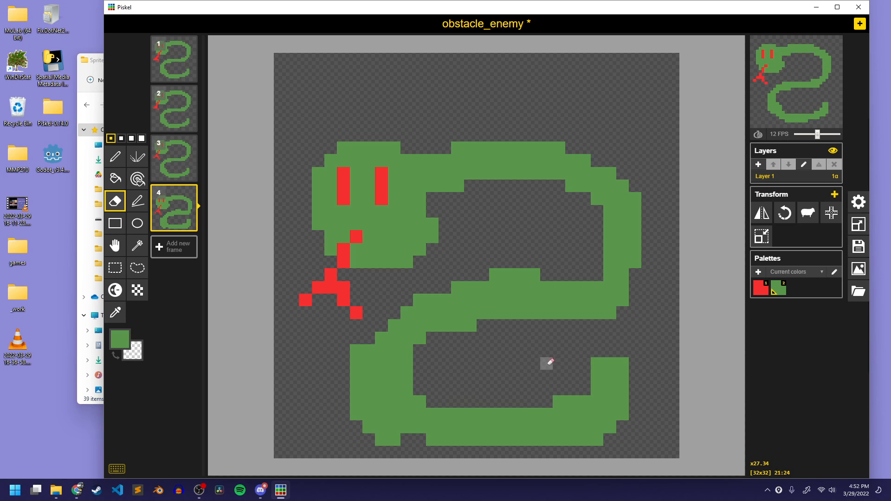
mouse_move(598, 366)
mouse_down()
mouse_move(565, 388)
mouse_move(589, 388)
mouse_move(599, 358)
mouse_move(589, 374)
mouse_up()
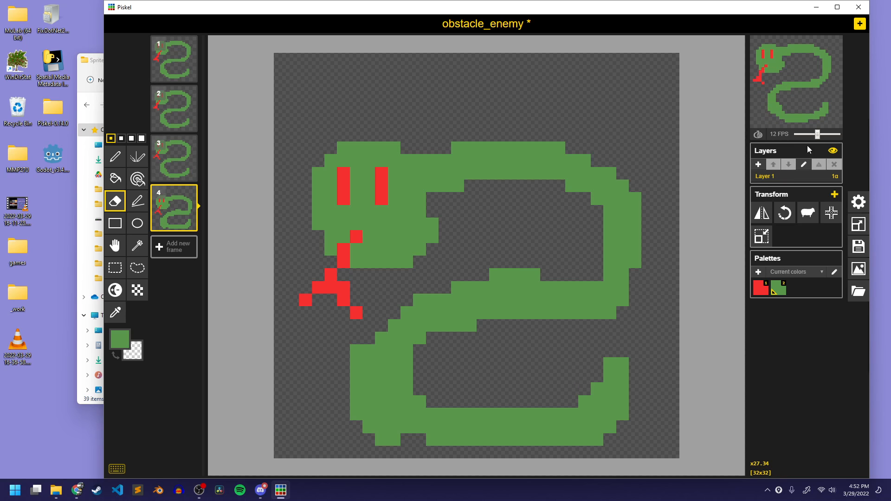
Set the animation speed to 3 FPS and save the sprite over obstacle_enemy.piskel in the obstacles folder
drag(815, 138, 807, 136)
click(858, 245)
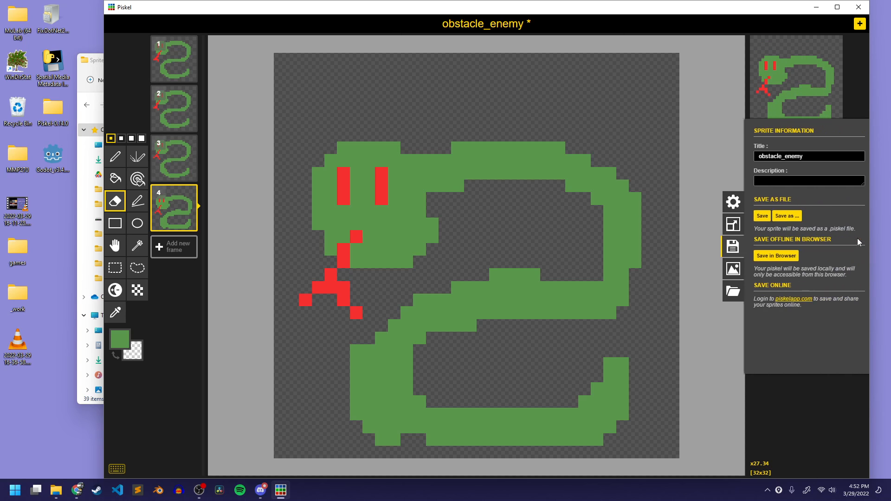
click(783, 216)
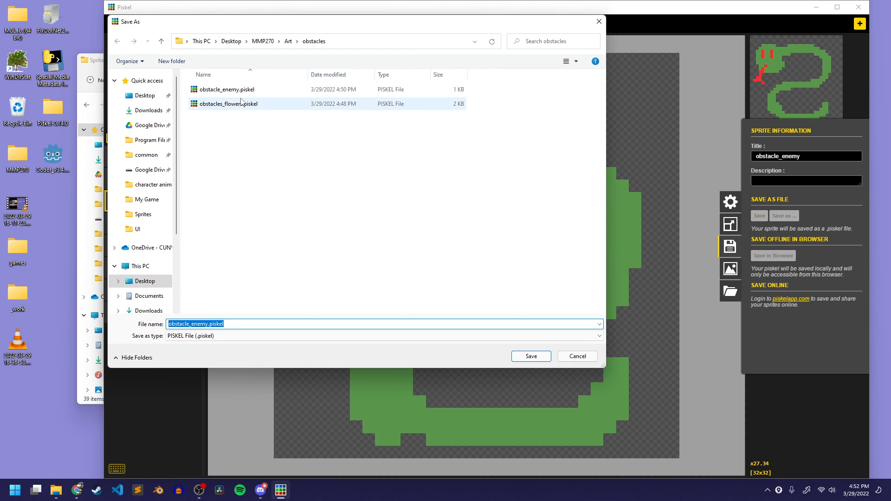
click(532, 357)
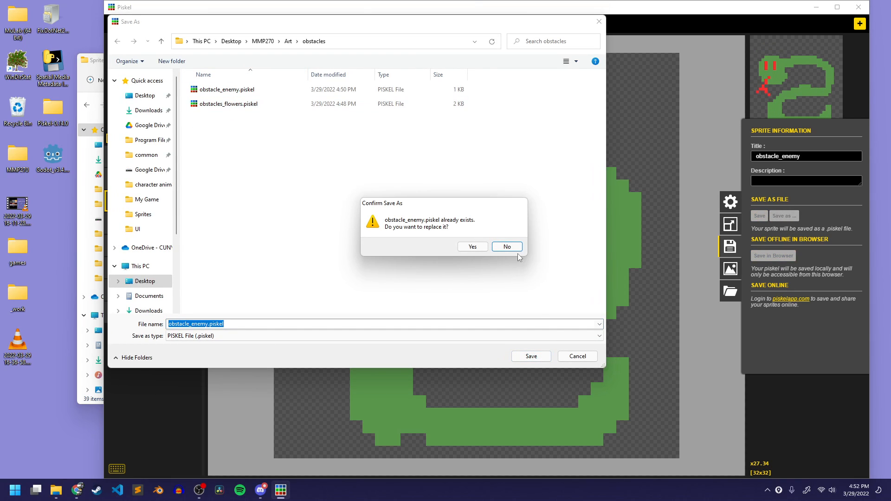
click(467, 243)
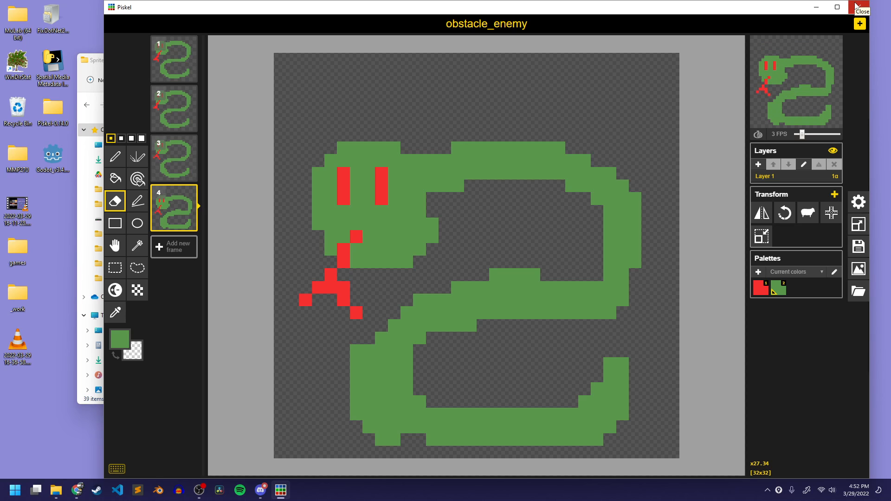
Export the four frames as a 2-by-2 PNG spritesheet named obstacle_enemy_idle.png in the Sprites folder
click(90, 61)
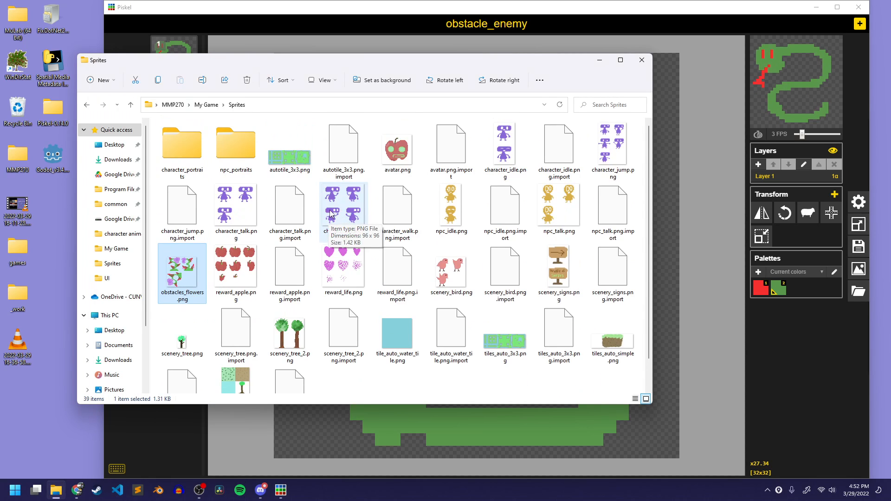
click(567, 30)
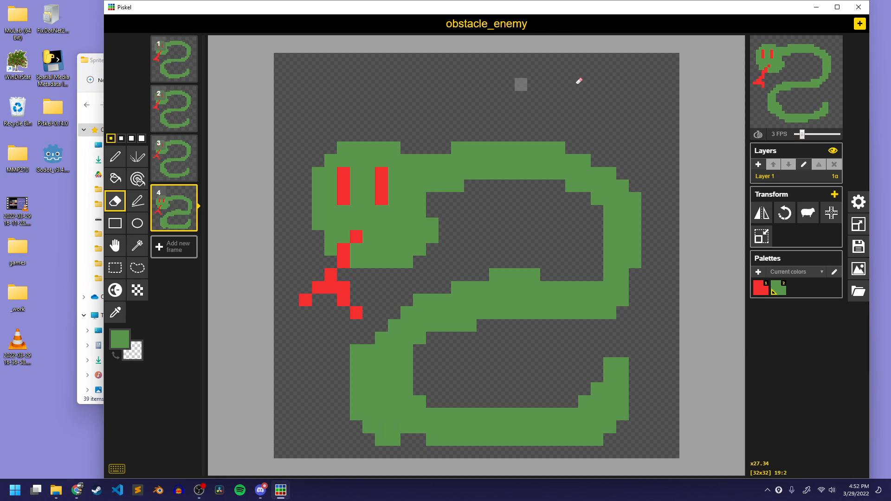
click(858, 269)
click(769, 247)
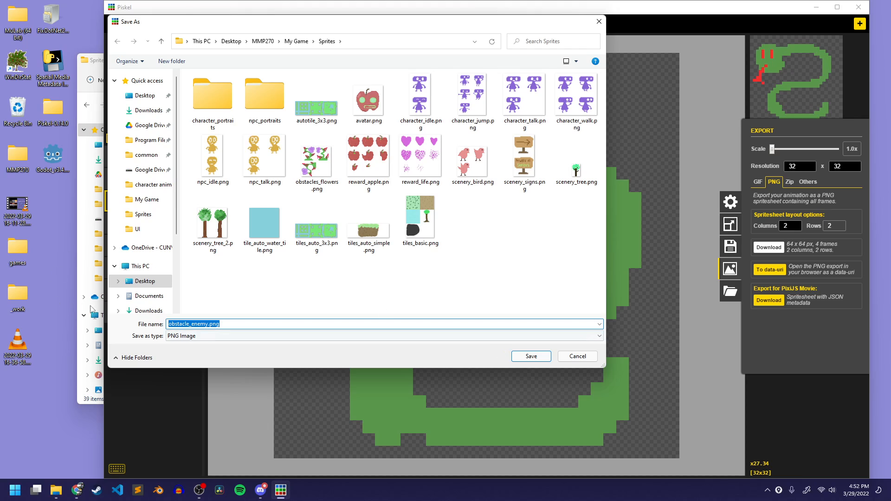
click(208, 324)
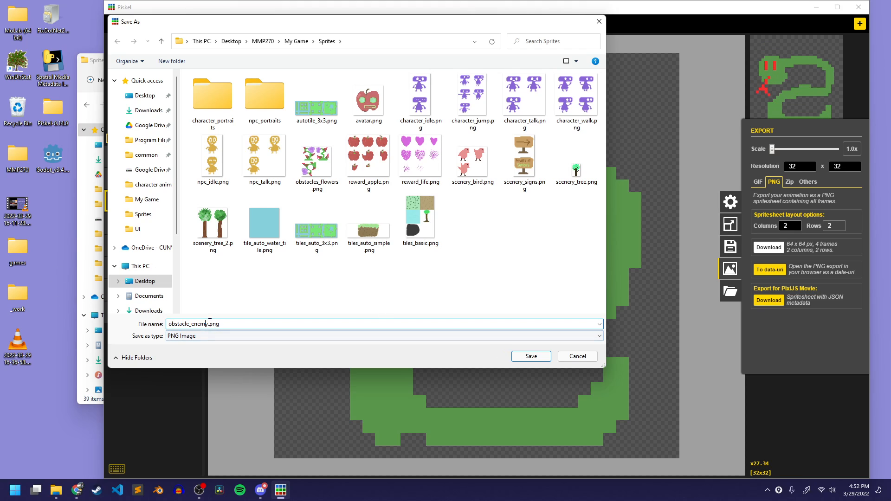
text(_)
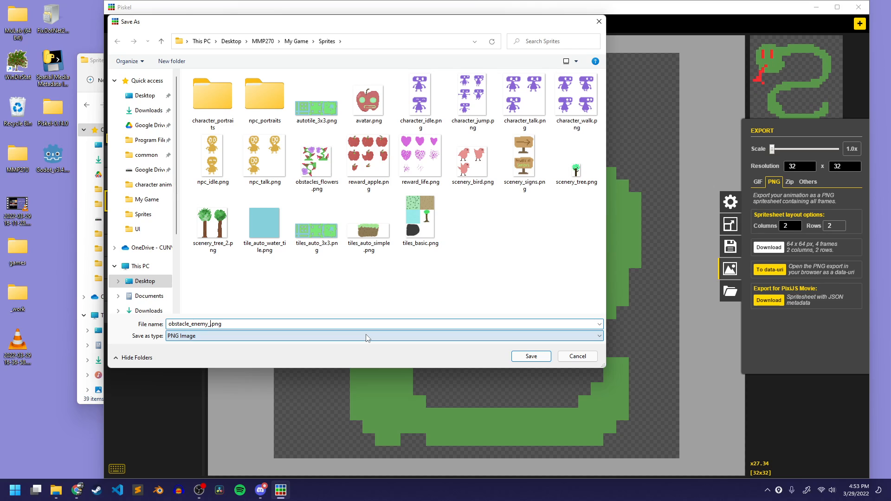
text(idle)
key(Return)
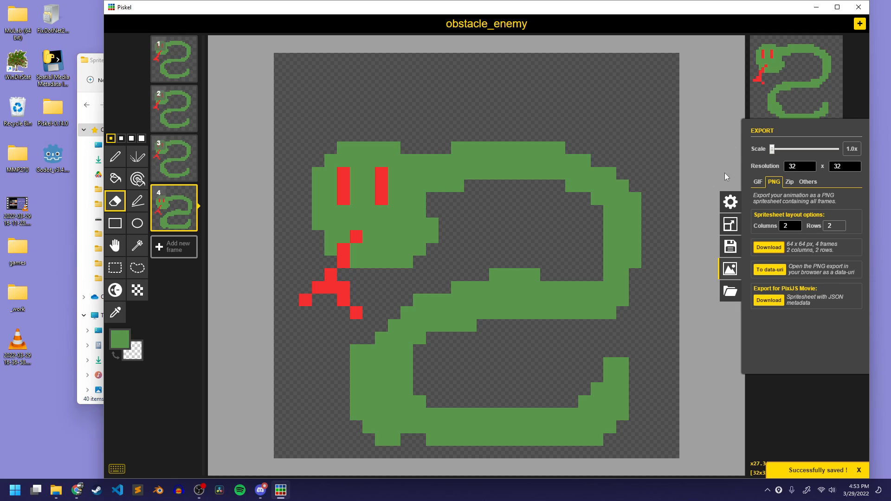
Retitle the sprite obstacle_enemy_walk and save it as obstacle_enemy_walk.piskel in the obstacles folder
click(726, 244)
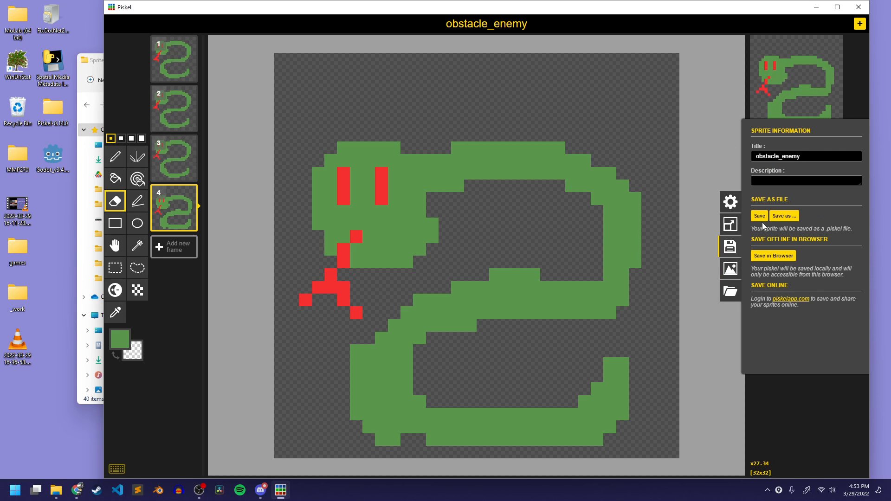
drag(779, 159, 819, 161)
key(Right)
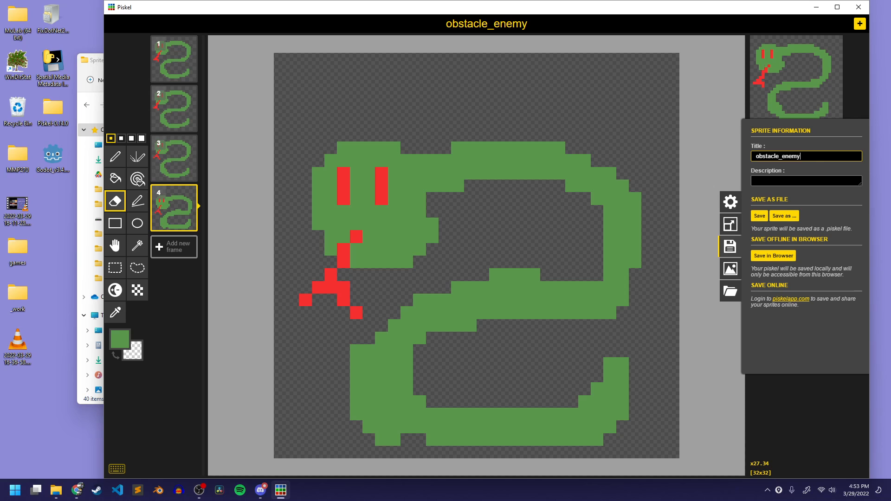
text(_walk)
click(783, 216)
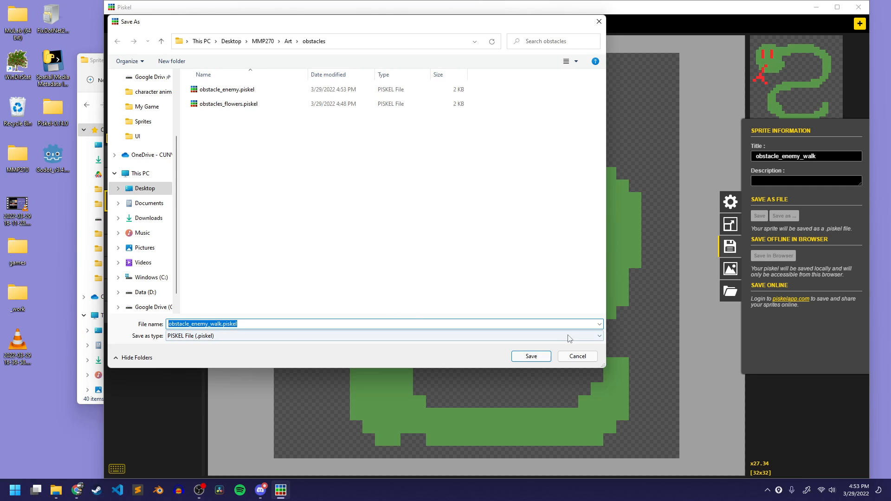
click(540, 355)
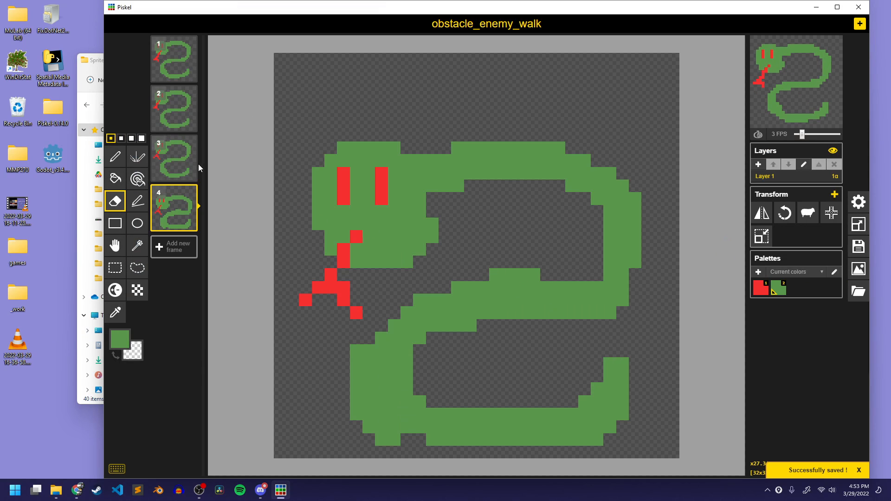
Delete frames 4, 3 and 2 so that only the first snake frame remains
click(190, 195)
click(190, 143)
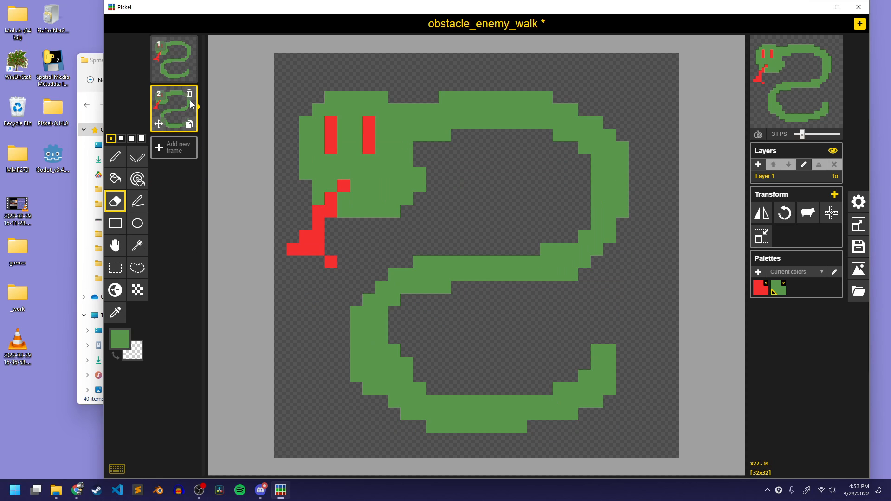
click(189, 94)
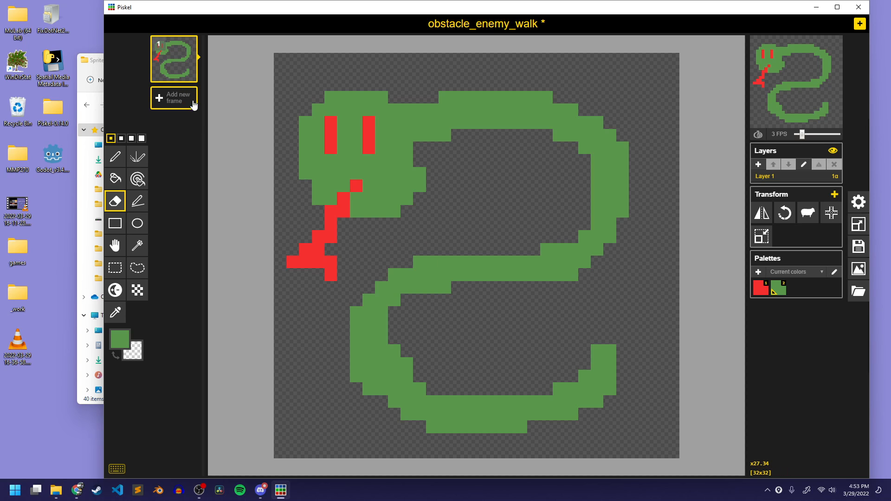
click(190, 75)
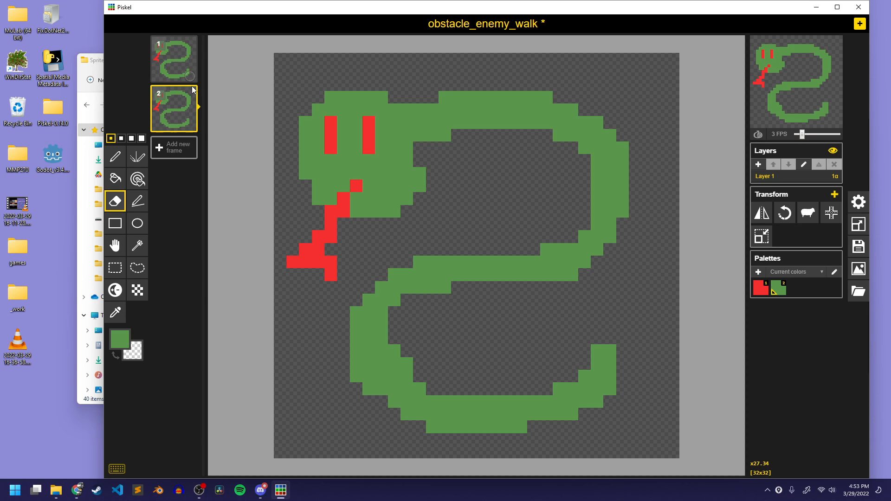
click(191, 91)
click(191, 76)
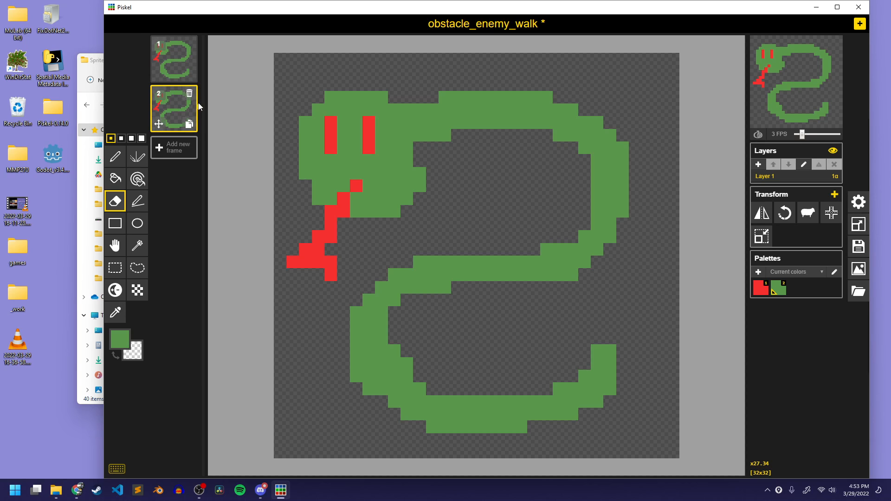
click(190, 92)
click(191, 76)
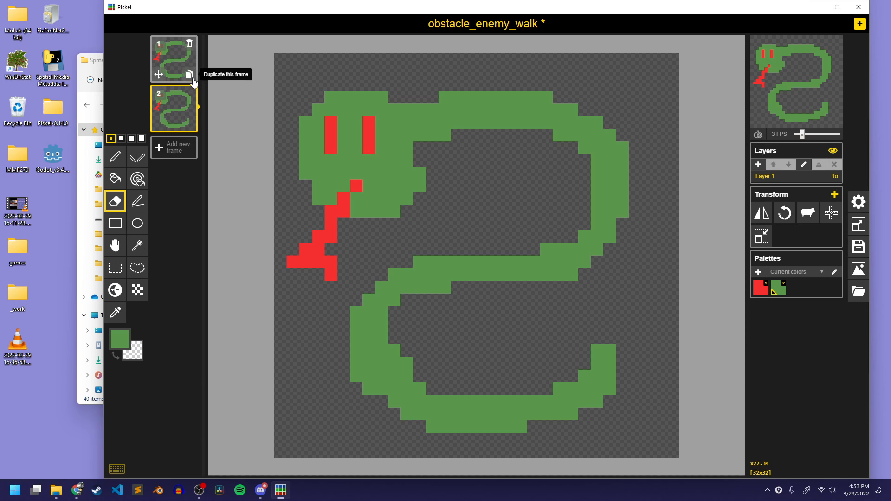
click(189, 94)
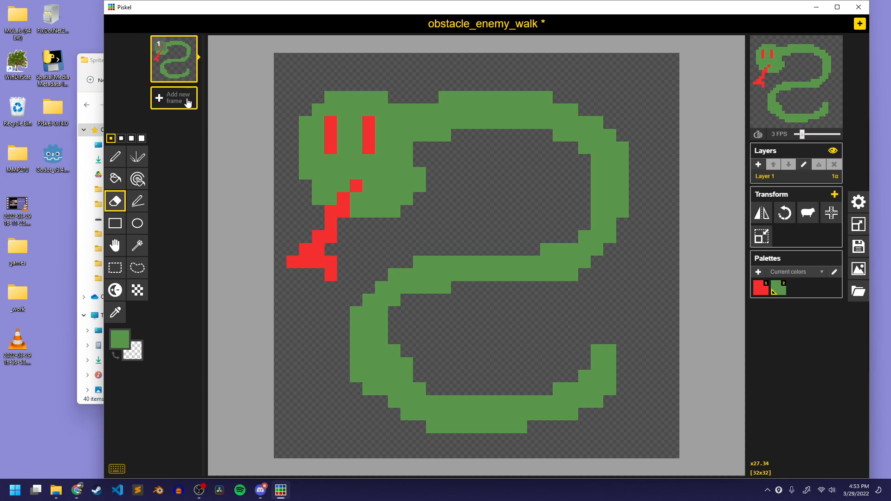
Add a blank second frame and turn on the onion skin to trace over the first frame
click(186, 106)
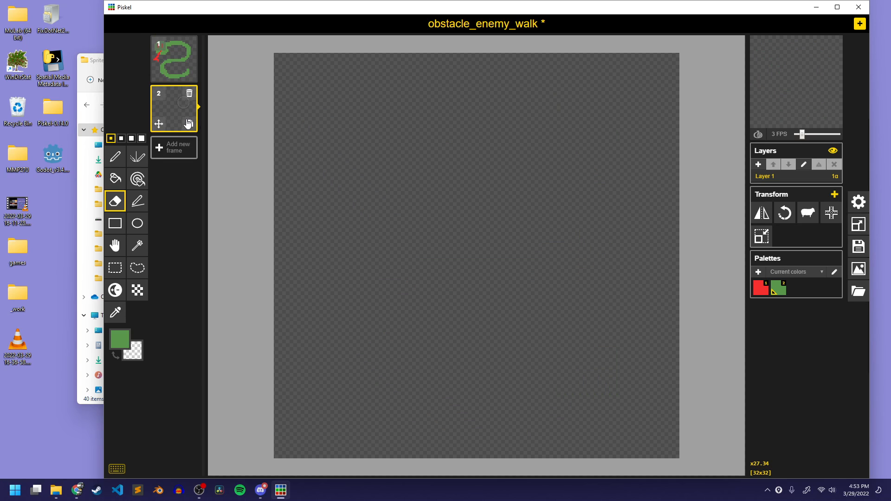
click(757, 134)
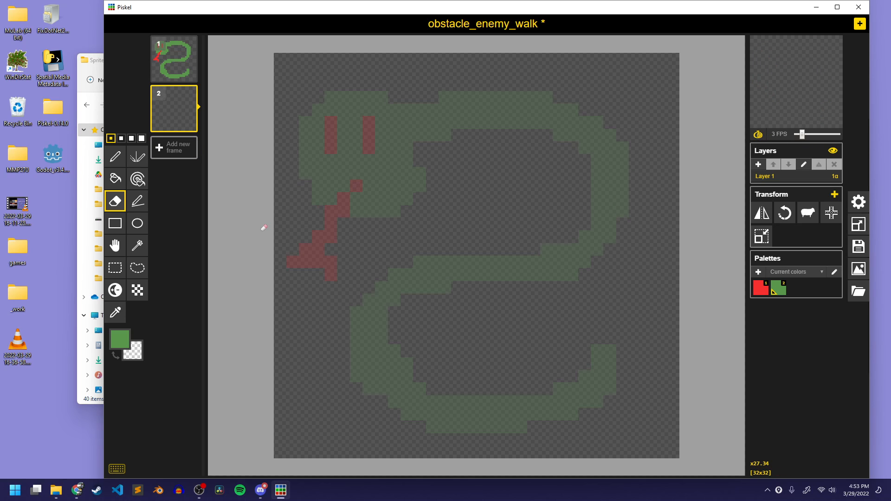
Draw the second walk frame's green snake with its head shifted right, a curving body reaching further left, and an upturned tail
click(107, 156)
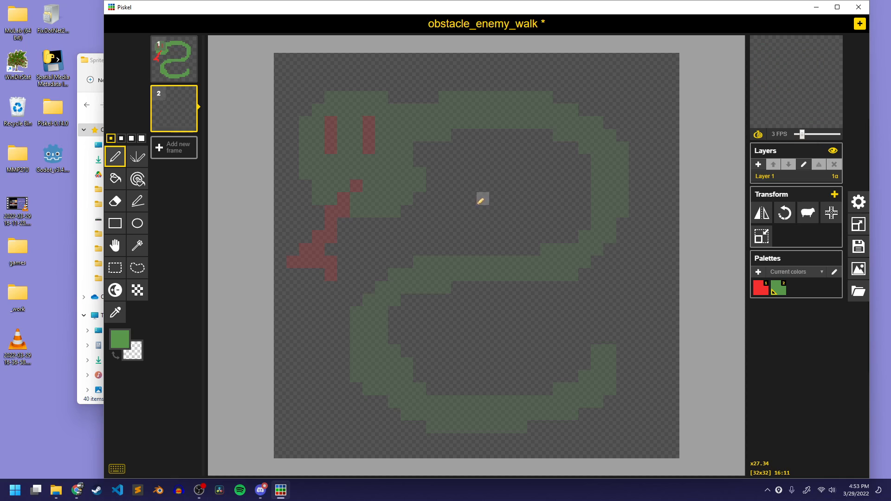
mouse_move(489, 212)
mouse_down()
mouse_move(497, 90)
mouse_move(463, 93)
mouse_move(483, 183)
mouse_move(445, 159)
mouse_move(470, 132)
mouse_move(473, 183)
mouse_move(533, 147)
mouse_move(523, 130)
mouse_up()
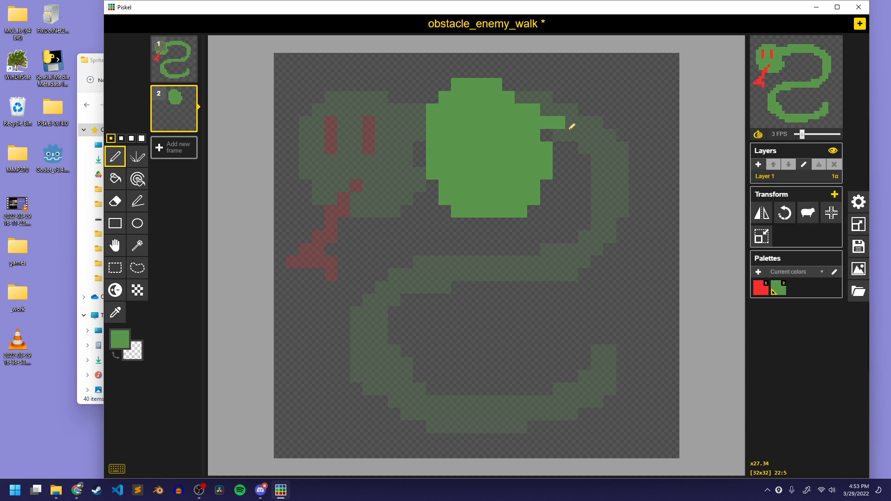
mouse_move(570, 128)
mouse_down()
mouse_move(623, 207)
mouse_move(541, 277)
mouse_move(403, 252)
mouse_move(325, 264)
mouse_move(323, 357)
mouse_move(418, 415)
mouse_move(574, 433)
mouse_move(592, 349)
mouse_move(547, 343)
mouse_move(544, 362)
mouse_move(568, 347)
mouse_move(596, 392)
mouse_move(529, 422)
mouse_move(579, 421)
mouse_move(438, 406)
mouse_move(428, 412)
mouse_move(516, 431)
mouse_move(387, 394)
mouse_move(336, 350)
mouse_up()
mouse_move(409, 392)
mouse_down()
mouse_move(332, 324)
mouse_move(352, 256)
mouse_up()
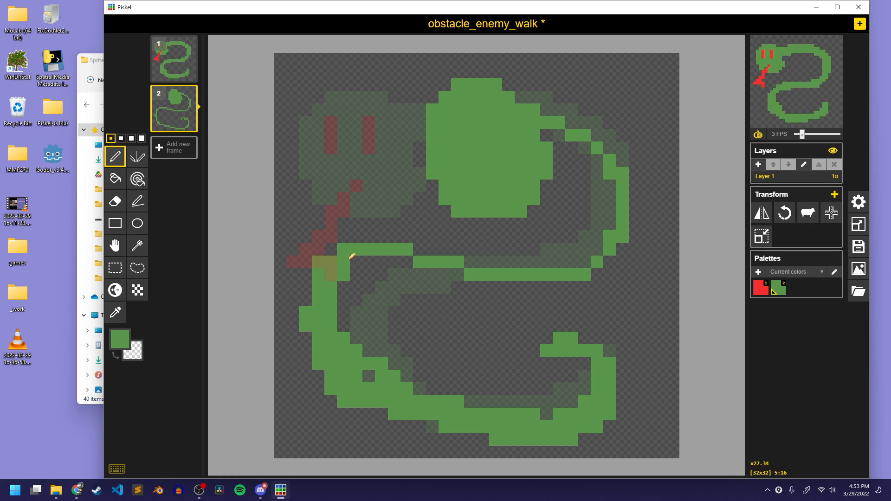
mouse_move(379, 384)
mouse_down()
mouse_move(342, 259)
mouse_move(461, 265)
mouse_move(535, 257)
mouse_move(602, 213)
mouse_move(549, 127)
mouse_move(604, 215)
mouse_move(578, 260)
mouse_move(587, 241)
mouse_move(520, 282)
mouse_move(396, 277)
mouse_move(356, 298)
mouse_move(372, 288)
mouse_move(357, 343)
mouse_up()
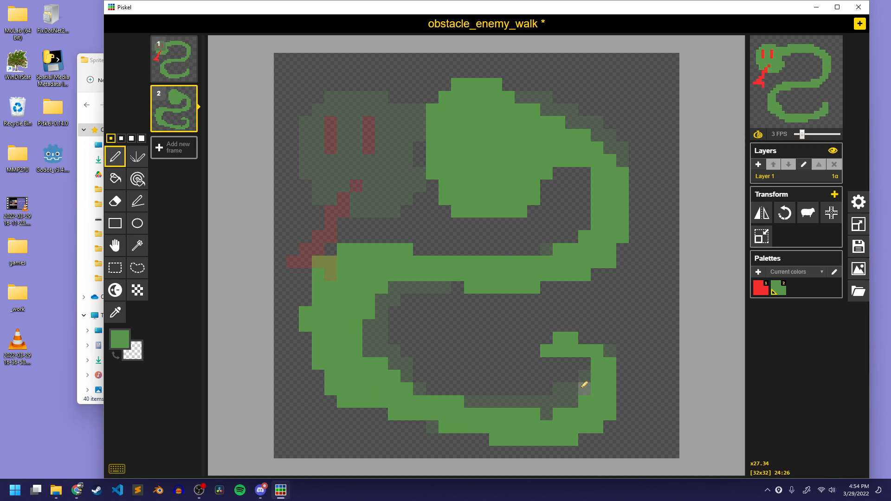
drag(572, 364, 583, 394)
mouse_move(584, 352)
mouse_down()
mouse_move(580, 321)
mouse_move(570, 338)
mouse_move(552, 328)
mouse_up()
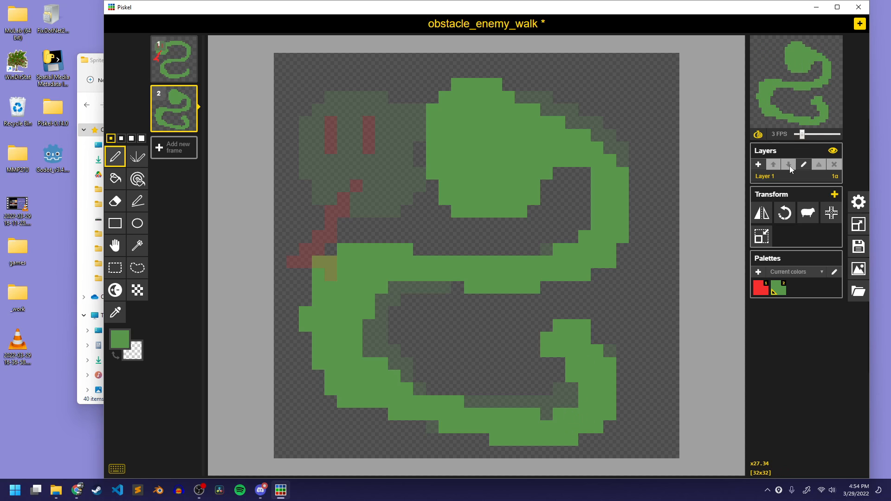
Set the animation speed to 5 FPS and draw two vertical red eyes and a forked red tongue on the second frame's head
mouse_move(810, 130)
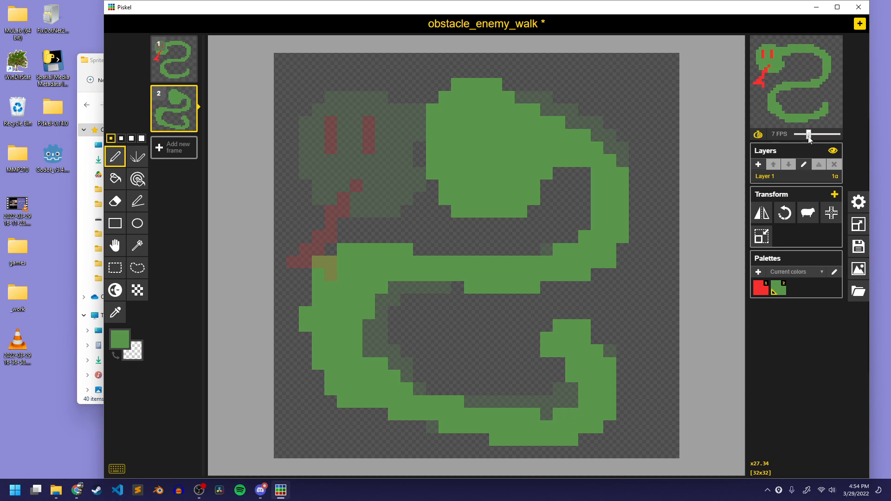
drag(808, 138, 805, 139)
click(760, 288)
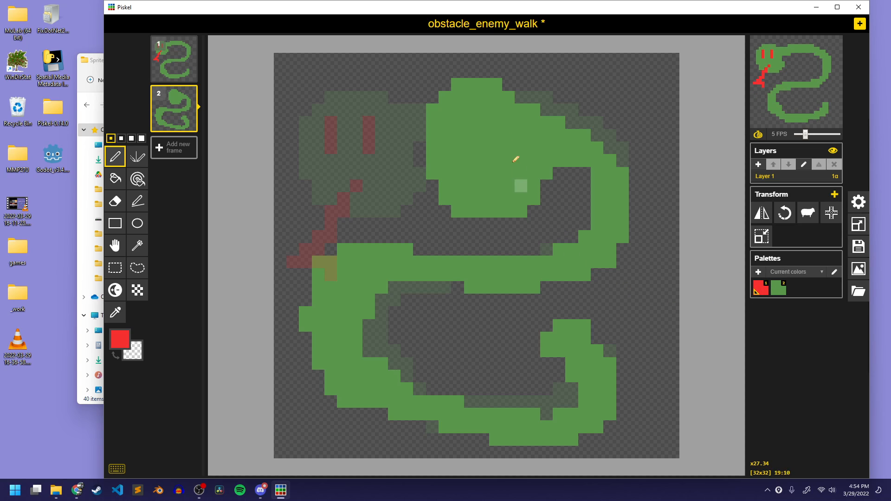
drag(458, 109, 458, 161)
drag(495, 109, 495, 161)
mouse_move(470, 198)
mouse_down()
mouse_move(429, 199)
mouse_move(330, 173)
mouse_up()
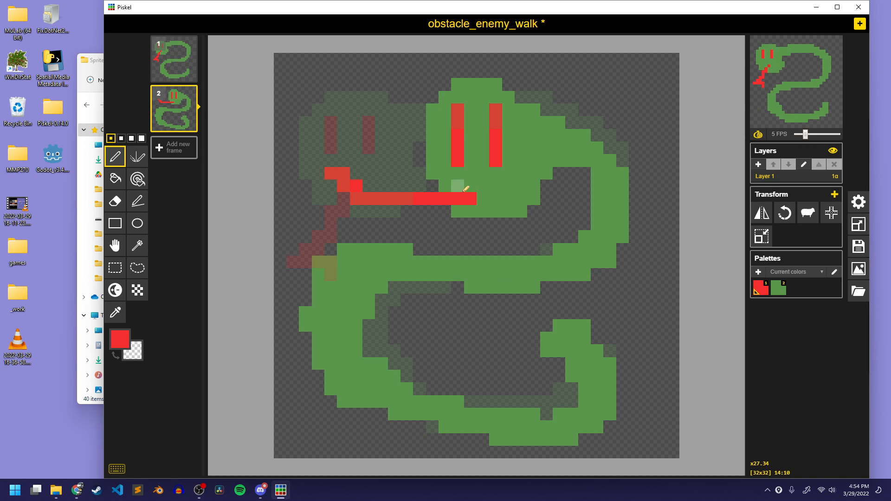
key(ctrl+z)
mouse_move(470, 186)
mouse_down()
mouse_move(424, 226)
mouse_move(445, 274)
mouse_up()
drag(421, 225, 394, 238)
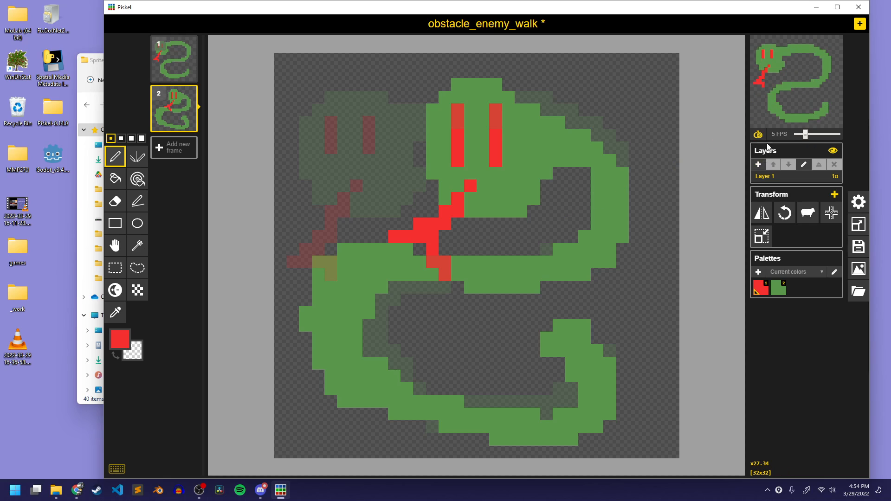
Save the sprite with the onion skin off and export a one-column, two-row PNG spritesheet named obstacle_enemy_walk.png in the Sprites folder
click(758, 134)
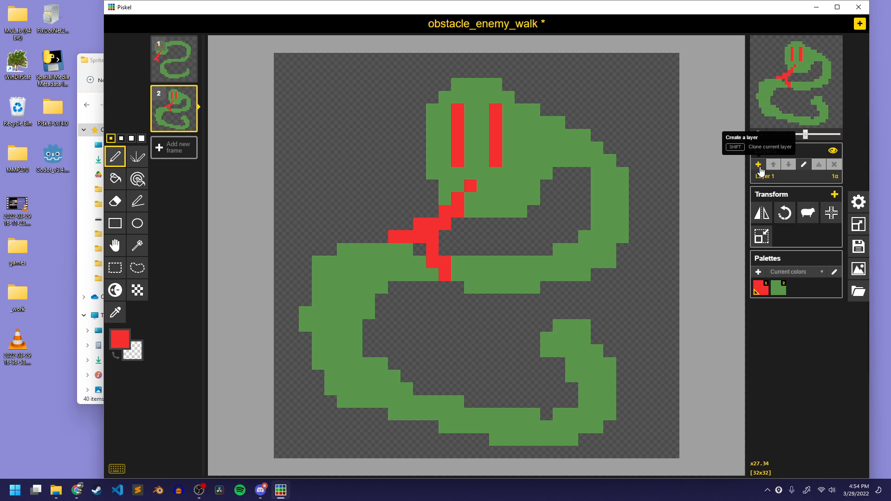
key(ctrl+s)
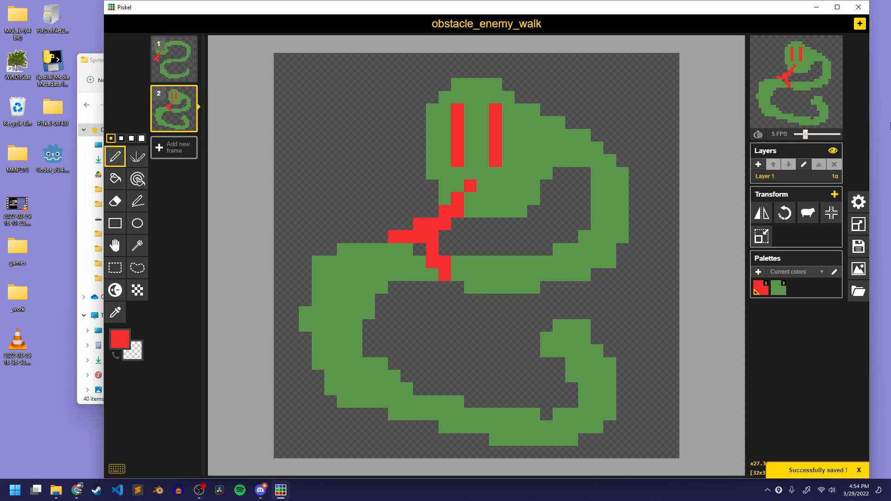
click(858, 269)
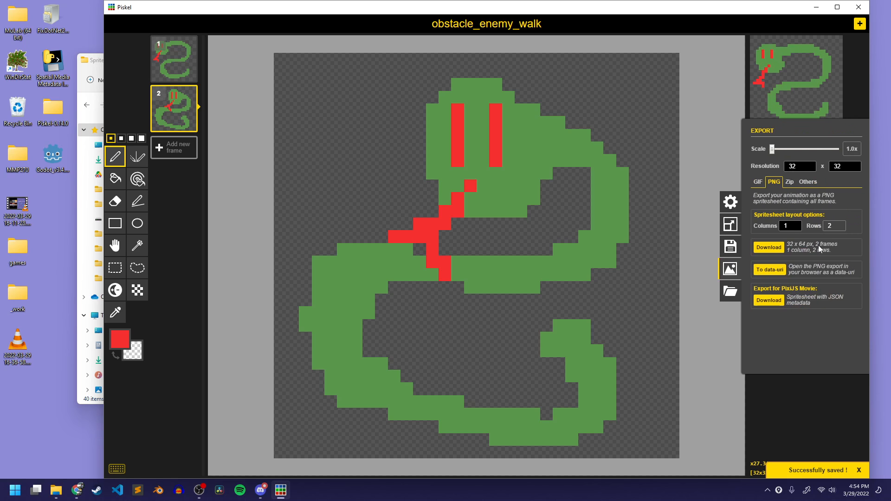
click(770, 249)
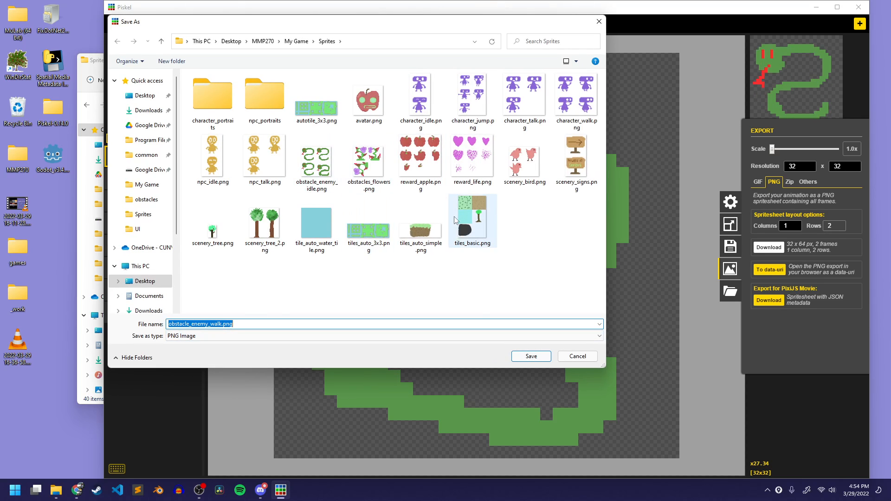
click(529, 356)
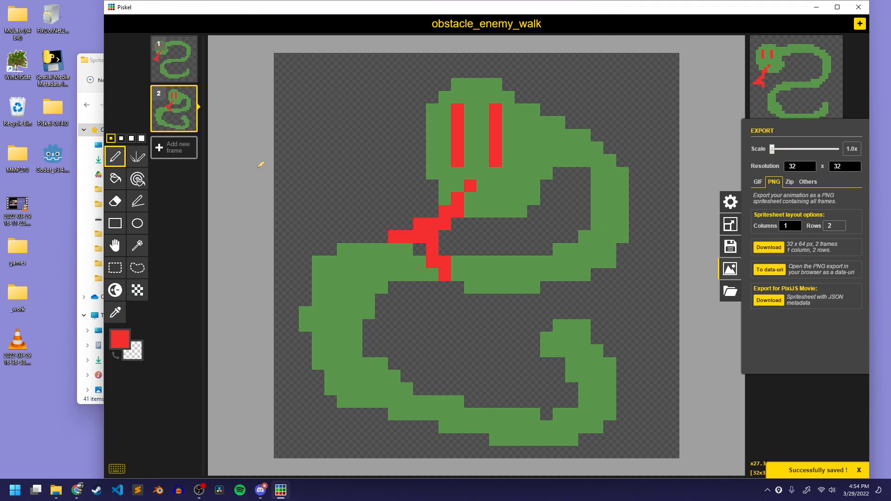
Retitle the sprite obstacle_enemy_dies and save it as obstacle_enemy_dies.piskel in the obstacles folder
click(730, 246)
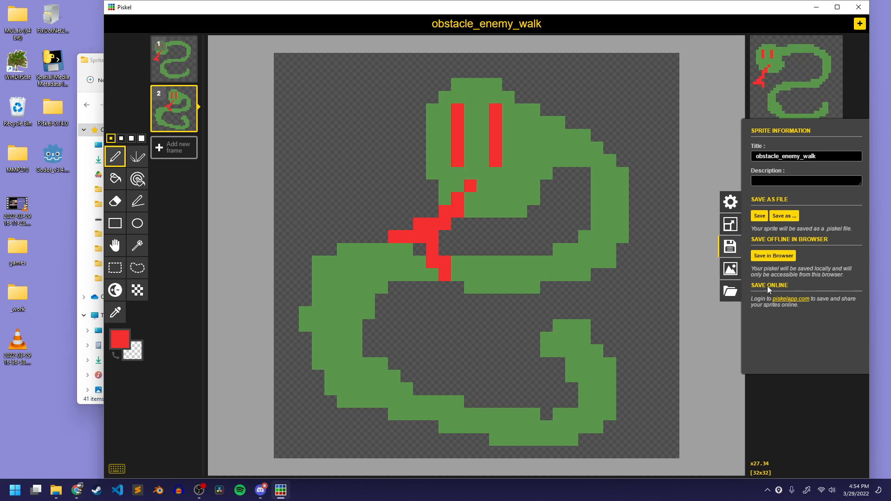
drag(804, 156, 829, 156)
text(die)
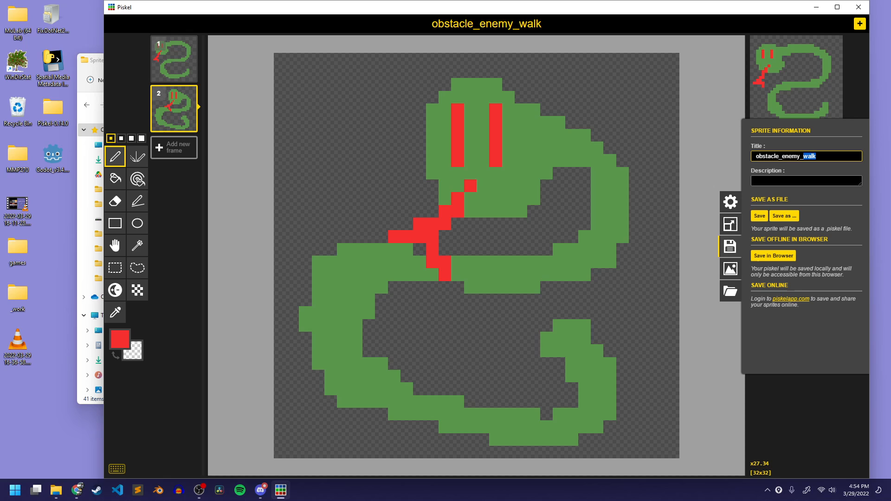
text(s)
click(783, 216)
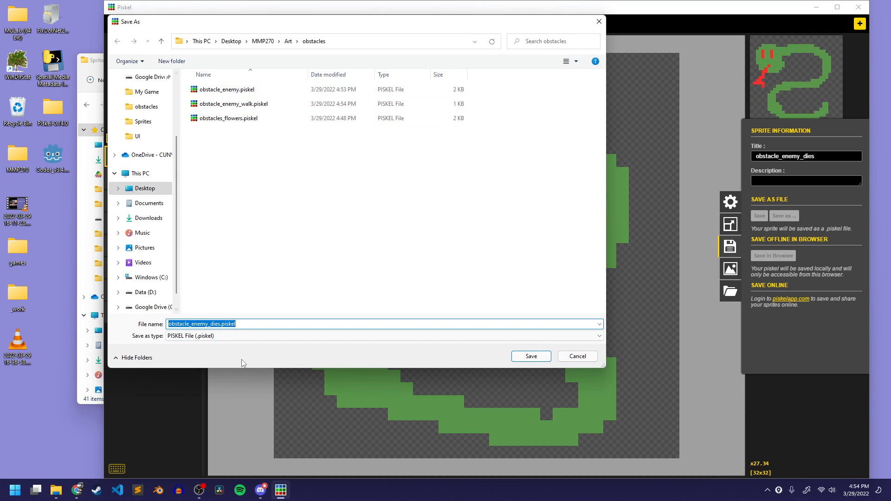
click(532, 357)
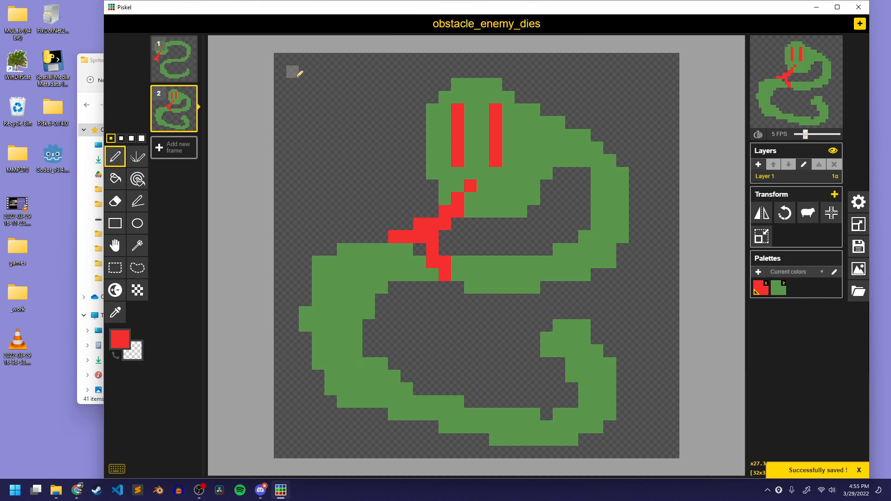
Replace the second frame with a blank one and turn on the onion skin to see the first snake frame
click(191, 92)
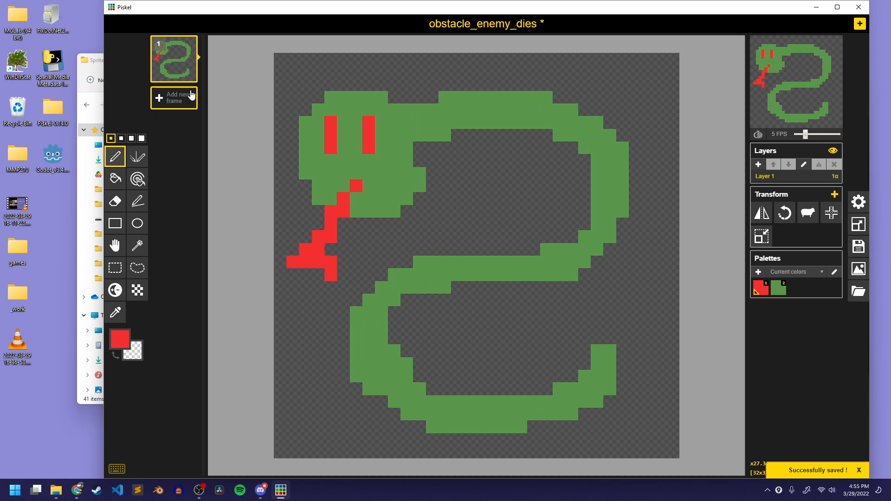
click(177, 98)
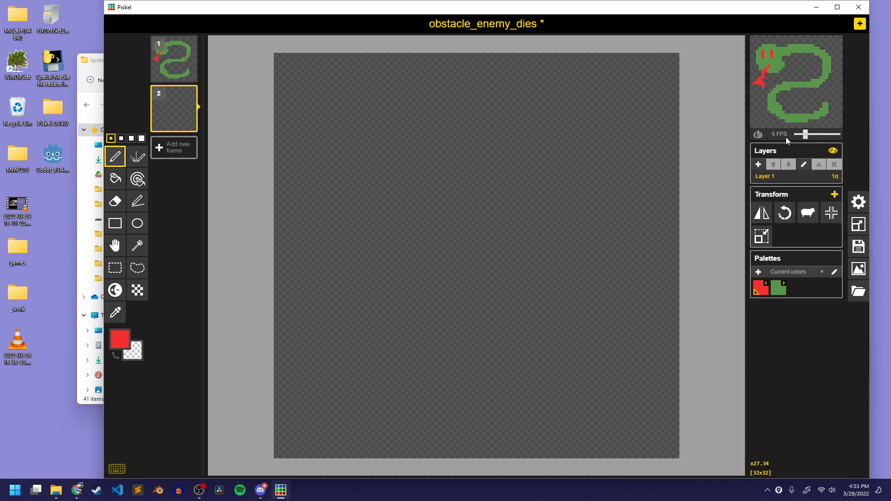
click(758, 135)
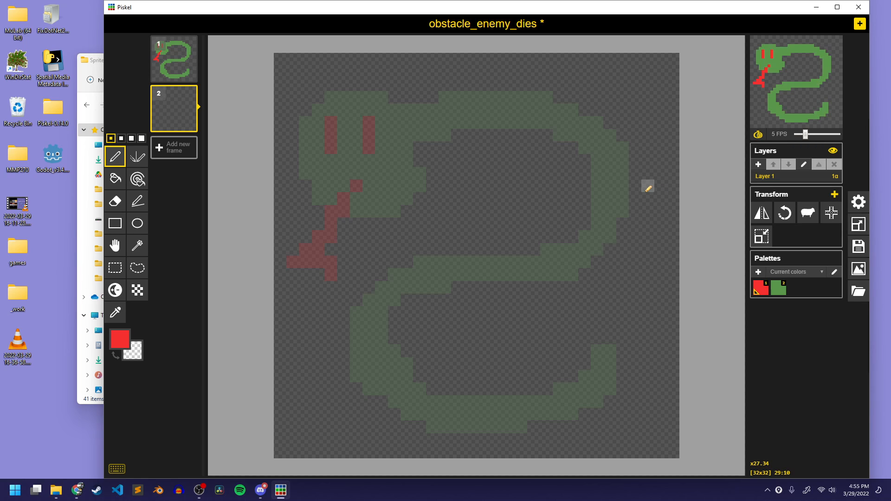
Draw a filled green snake head in frame 2, slightly lower and further right than the head in the first frame
click(774, 291)
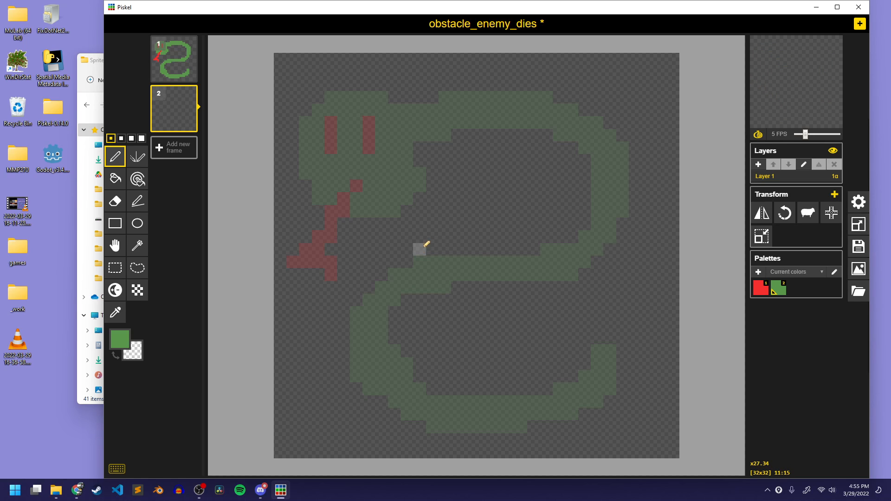
mouse_move(394, 262)
mouse_down()
mouse_move(368, 174)
mouse_move(482, 242)
mouse_move(391, 251)
mouse_move(466, 255)
mouse_move(397, 247)
mouse_move(382, 200)
mouse_move(364, 192)
mouse_move(369, 233)
mouse_move(387, 171)
mouse_move(424, 166)
mouse_up()
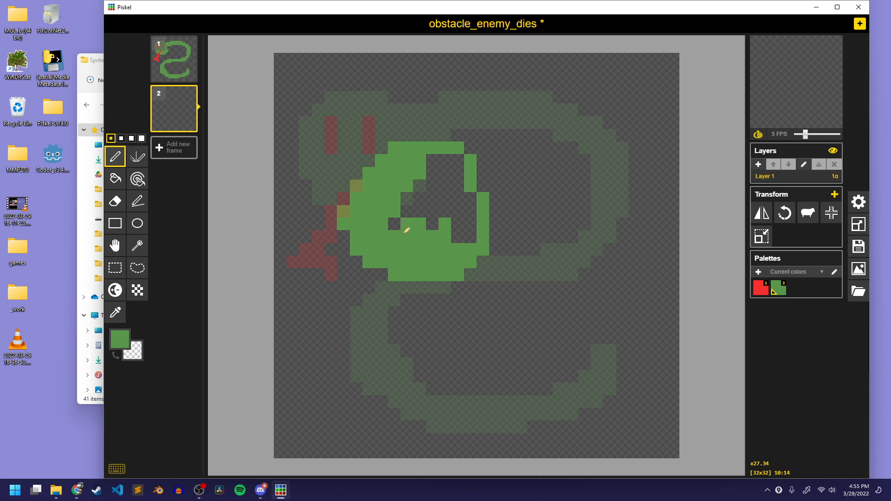
mouse_move(422, 212)
mouse_down()
mouse_move(442, 231)
mouse_move(468, 220)
mouse_move(467, 200)
mouse_move(450, 182)
mouse_move(446, 195)
mouse_move(459, 174)
mouse_up()
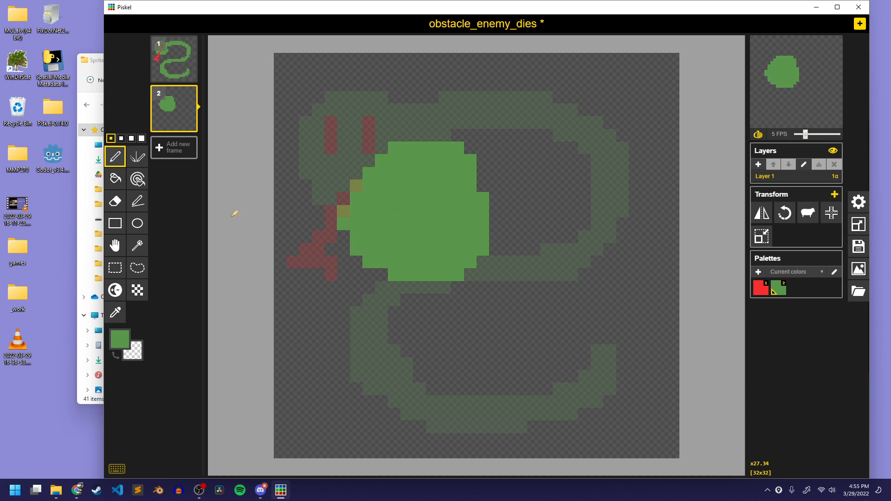
click(189, 123)
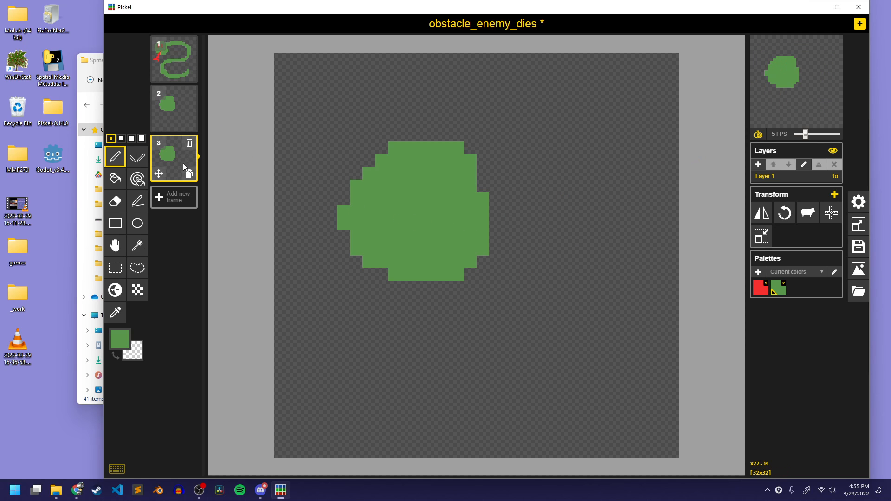
click(180, 119)
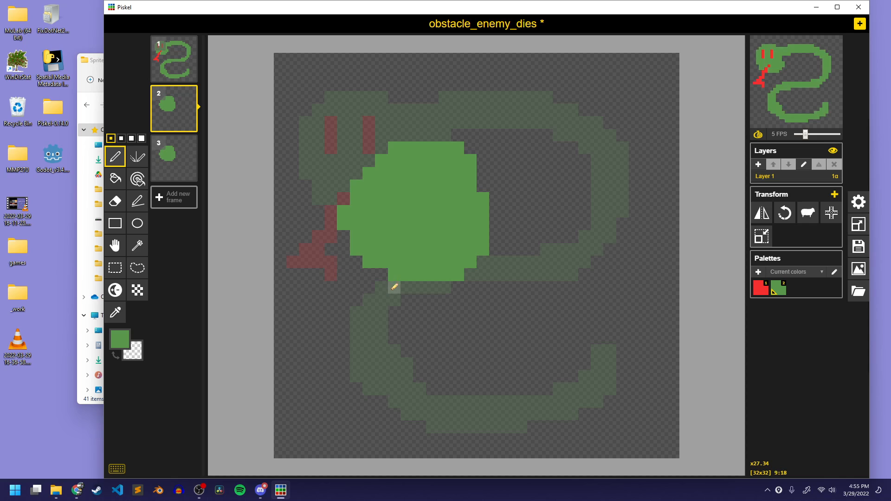
key(ctrl+z)
key(ctrl+z)
key(ctrl+z)
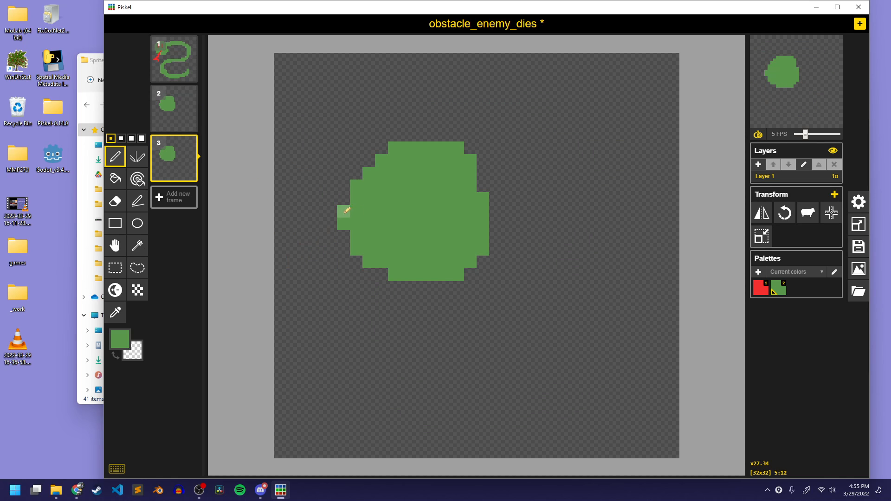
Draw filled green snake heads in new blank frames 3 and 4, placing each lower than the one in the previous frame
click(182, 152)
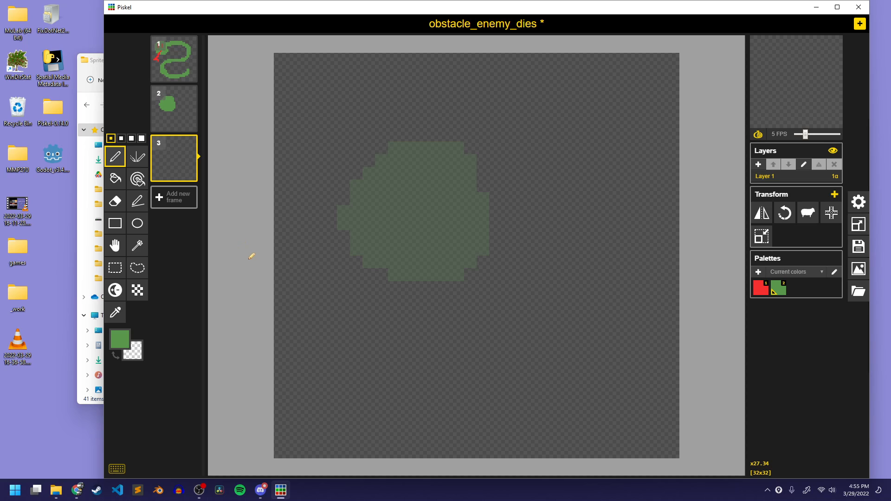
mouse_move(385, 337)
mouse_down()
mouse_move(321, 302)
mouse_move(360, 324)
mouse_move(426, 318)
mouse_move(405, 330)
mouse_move(348, 294)
mouse_move(350, 250)
mouse_move(363, 225)
mouse_move(391, 281)
mouse_move(427, 291)
mouse_move(436, 279)
mouse_up()
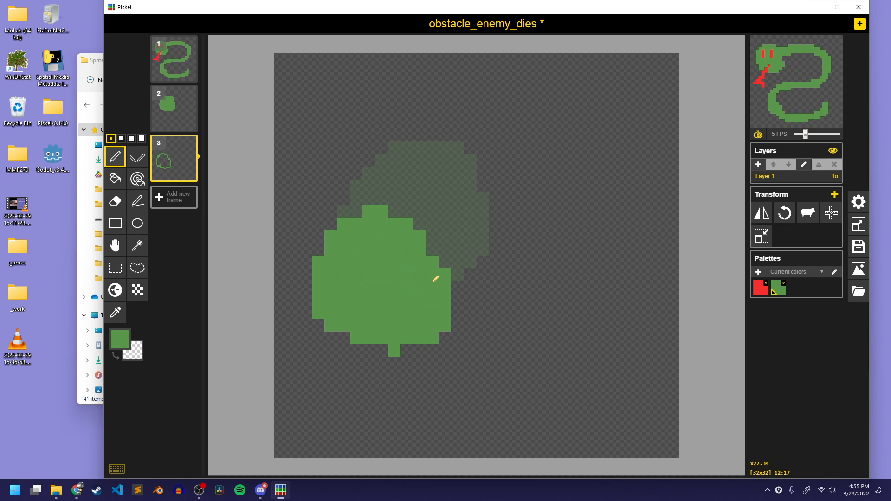
click(180, 197)
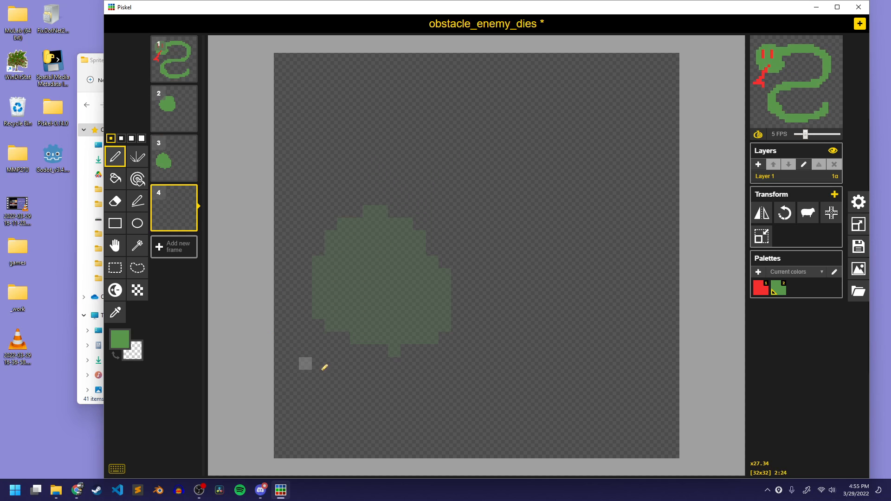
mouse_move(392, 426)
mouse_down()
mouse_move(315, 389)
mouse_move(405, 288)
mouse_move(401, 416)
mouse_move(439, 375)
mouse_move(423, 366)
mouse_move(435, 345)
mouse_move(444, 356)
mouse_move(431, 322)
mouse_move(407, 303)
mouse_move(376, 316)
mouse_move(361, 298)
mouse_move(337, 330)
mouse_move(347, 321)
mouse_move(328, 363)
mouse_move(330, 384)
mouse_move(341, 375)
mouse_move(371, 396)
mouse_move(367, 413)
mouse_move(395, 397)
mouse_move(402, 363)
mouse_move(387, 375)
mouse_move(355, 358)
mouse_move(368, 328)
mouse_up()
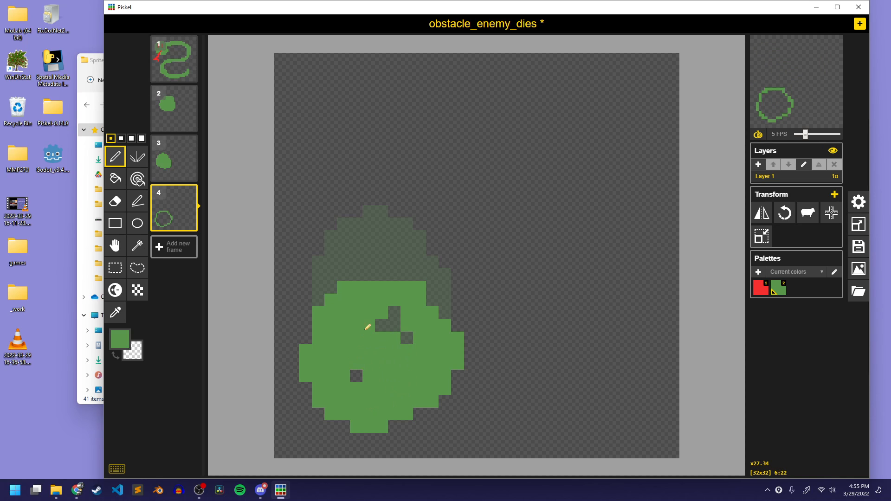
Draw the snake's curved green body and tail onto the head in frame 2, thickening it and trimming the inner edge of its right bend
click(186, 115)
mouse_move(495, 163)
mouse_down()
mouse_move(516, 141)
mouse_move(484, 158)
mouse_move(531, 128)
mouse_move(500, 161)
mouse_move(507, 144)
mouse_move(564, 136)
mouse_move(513, 159)
mouse_move(572, 150)
mouse_move(509, 152)
mouse_up()
mouse_move(587, 169)
mouse_down()
mouse_move(585, 264)
mouse_move(468, 301)
mouse_move(375, 310)
mouse_move(422, 310)
mouse_move(414, 298)
mouse_move(334, 378)
mouse_move(479, 412)
mouse_move(607, 425)
mouse_move(626, 410)
mouse_move(543, 408)
mouse_move(610, 424)
mouse_move(560, 396)
mouse_move(443, 403)
mouse_move(345, 359)
mouse_up()
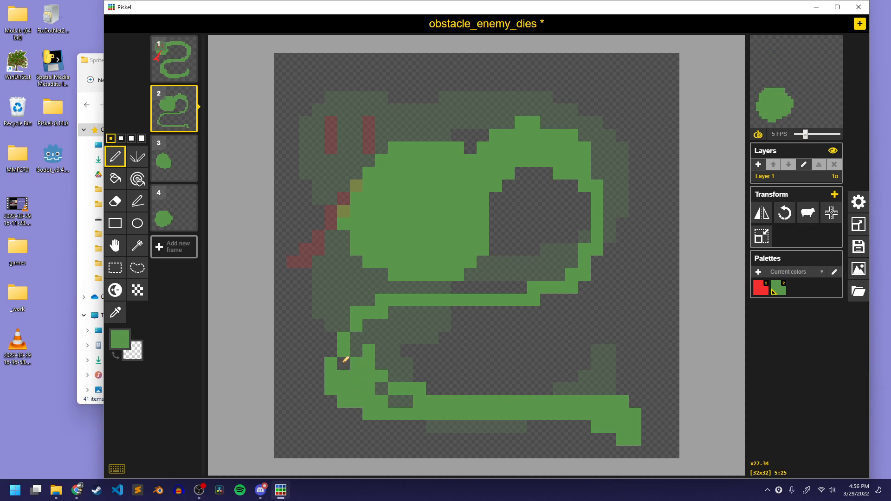
mouse_move(411, 402)
mouse_down()
mouse_move(363, 365)
mouse_move(367, 322)
mouse_move(380, 329)
mouse_move(401, 392)
mouse_move(394, 396)
mouse_move(414, 380)
mouse_move(411, 320)
mouse_move(401, 373)
mouse_up()
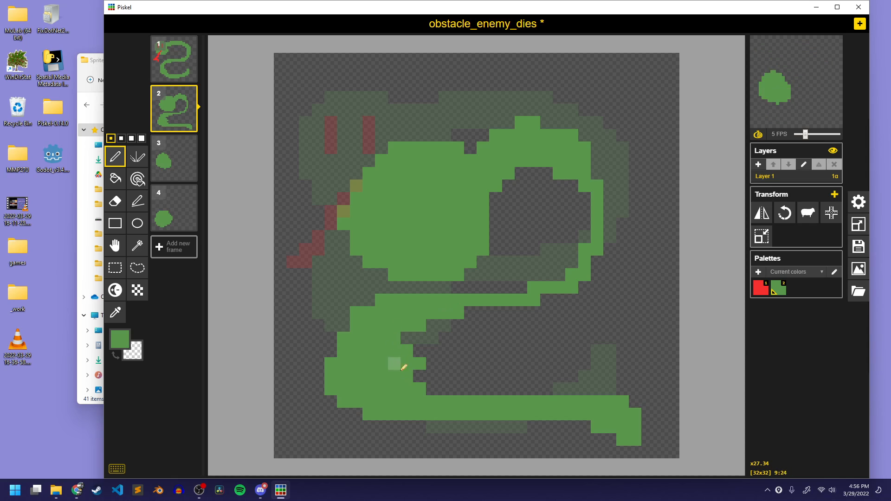
mouse_move(448, 316)
mouse_down()
mouse_move(558, 299)
mouse_move(594, 219)
mouse_move(581, 216)
mouse_move(563, 289)
mouse_move(599, 174)
mouse_move(539, 309)
mouse_up()
mouse_move(567, 180)
mouse_down()
mouse_move(567, 285)
mouse_move(578, 294)
mouse_up()
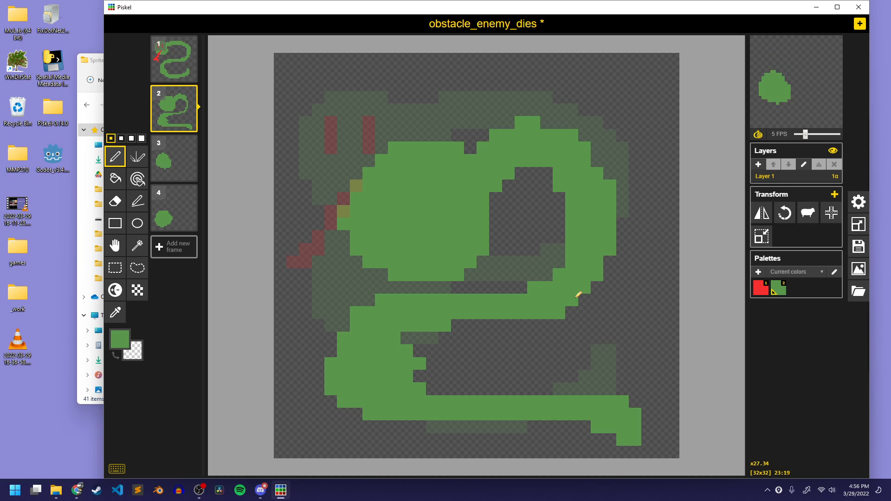
key(e)
drag(572, 196, 564, 272)
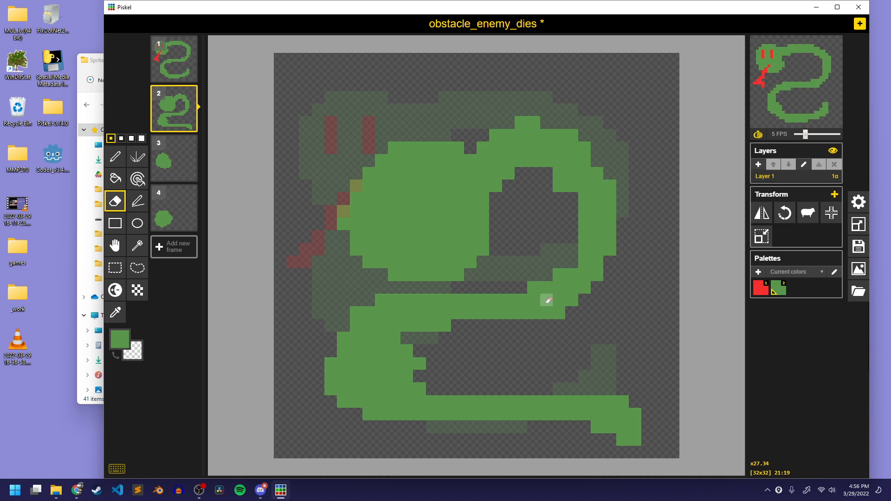
Thicken the underside of the snake's green tail in frame 2 with the Pen tool, extending to the tail tip
key(p)
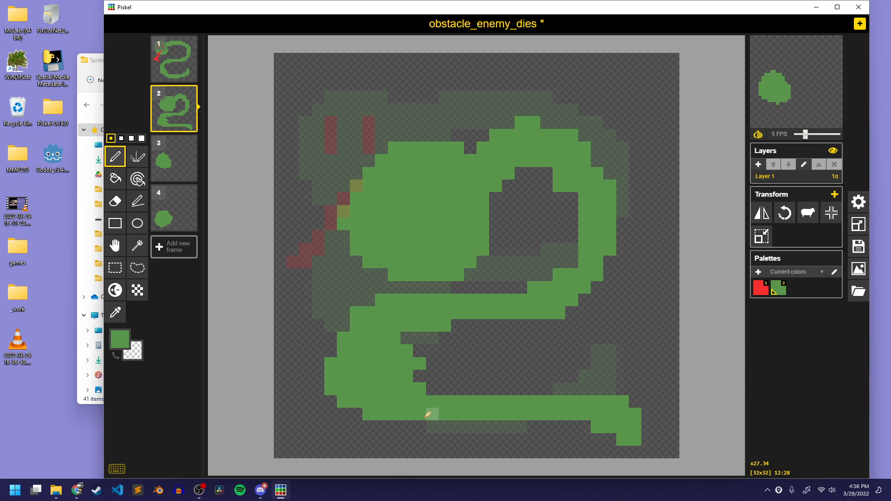
mouse_move(427, 412)
mouse_down()
mouse_move(543, 421)
mouse_move(586, 425)
mouse_move(608, 435)
mouse_up()
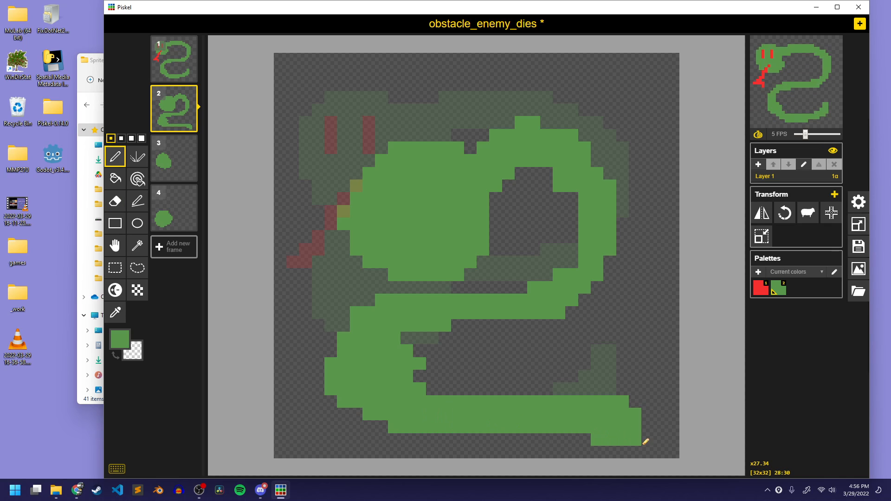
Draw the snake's green looped body and trailing tail onto the head in frame 3, thickening the loop along its inner edge
click(172, 159)
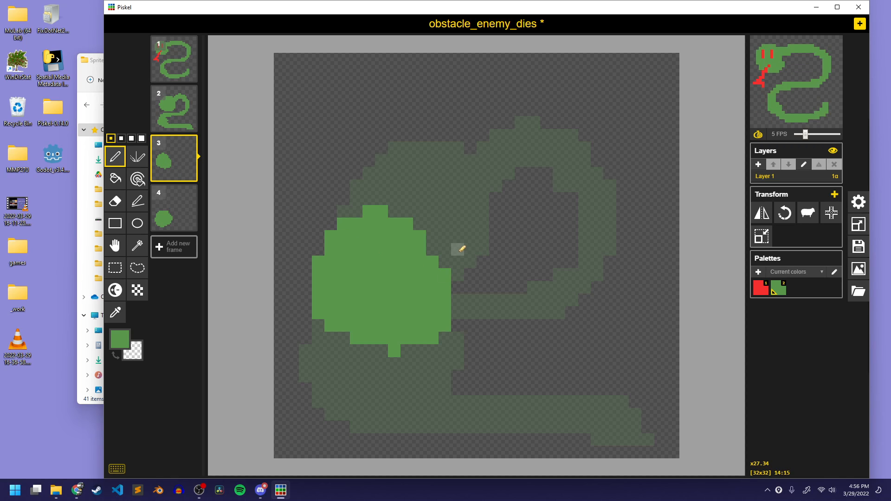
mouse_move(420, 212)
mouse_down()
mouse_move(592, 173)
mouse_move(555, 324)
mouse_move(464, 312)
mouse_up()
mouse_move(350, 331)
mouse_down()
mouse_move(409, 423)
mouse_move(572, 408)
mouse_move(634, 415)
mouse_move(649, 443)
mouse_move(649, 407)
mouse_move(592, 399)
mouse_move(640, 421)
mouse_move(640, 413)
mouse_move(539, 402)
mouse_move(438, 403)
mouse_move(430, 420)
mouse_move(547, 398)
mouse_move(494, 390)
mouse_move(383, 401)
mouse_move(361, 338)
mouse_move(326, 379)
mouse_move(327, 358)
mouse_move(334, 391)
mouse_move(408, 426)
mouse_move(365, 404)
mouse_move(374, 351)
mouse_up()
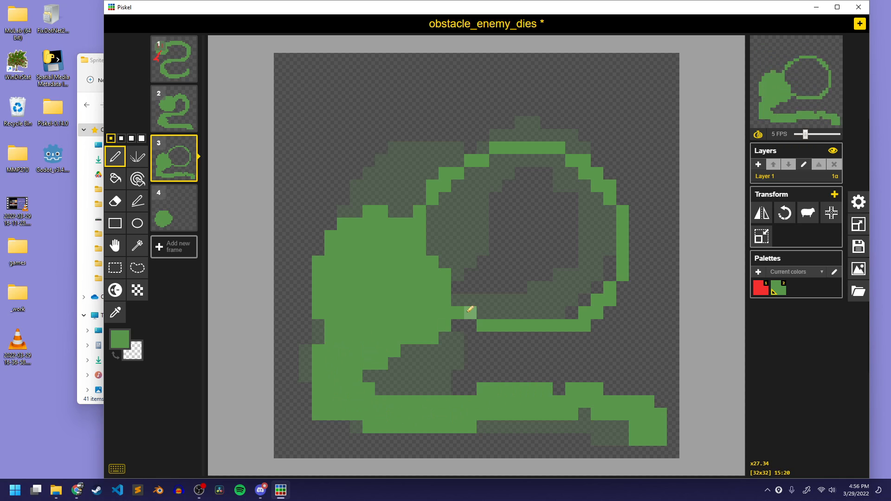
mouse_move(470, 309)
mouse_down()
mouse_move(578, 298)
mouse_move(568, 196)
mouse_move(448, 210)
mouse_move(440, 244)
mouse_move(449, 195)
mouse_move(506, 163)
mouse_move(528, 172)
mouse_move(482, 180)
mouse_move(534, 166)
mouse_move(583, 177)
mouse_move(521, 163)
mouse_move(554, 169)
mouse_move(603, 242)
mouse_move(595, 305)
mouse_up()
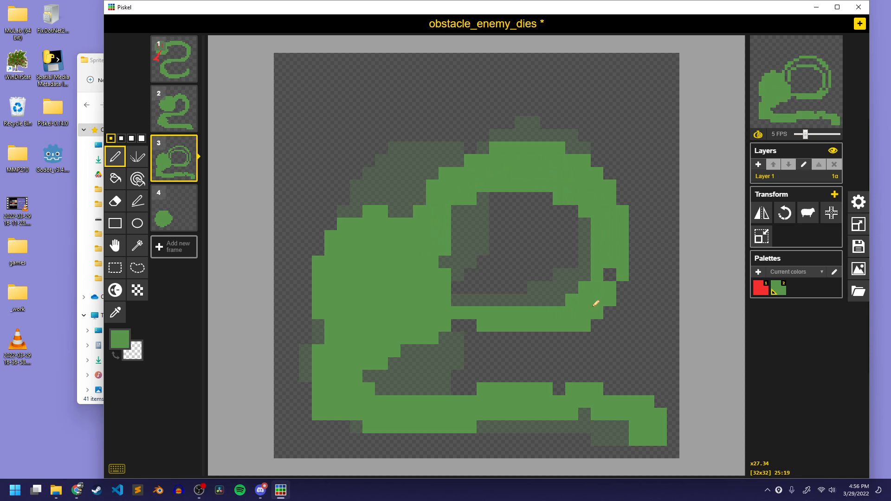
drag(512, 300, 468, 292)
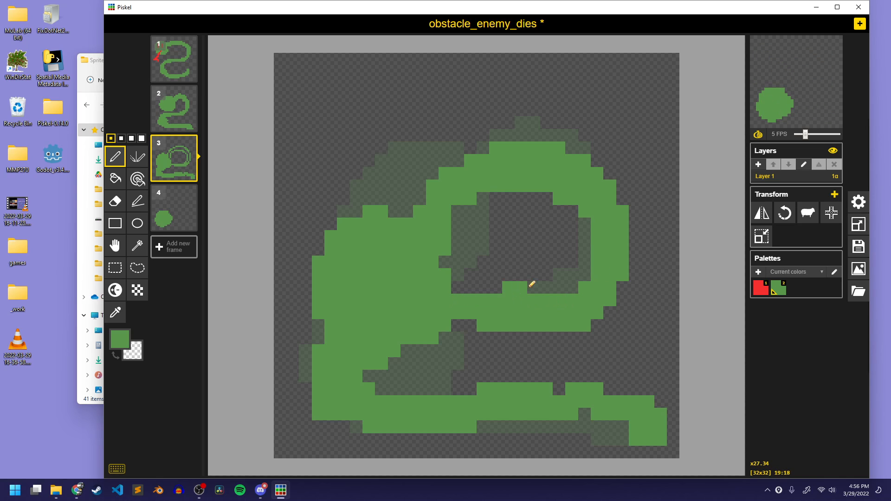
mouse_move(532, 285)
mouse_down()
mouse_move(572, 235)
mouse_move(566, 286)
mouse_move(589, 252)
mouse_move(583, 213)
mouse_up()
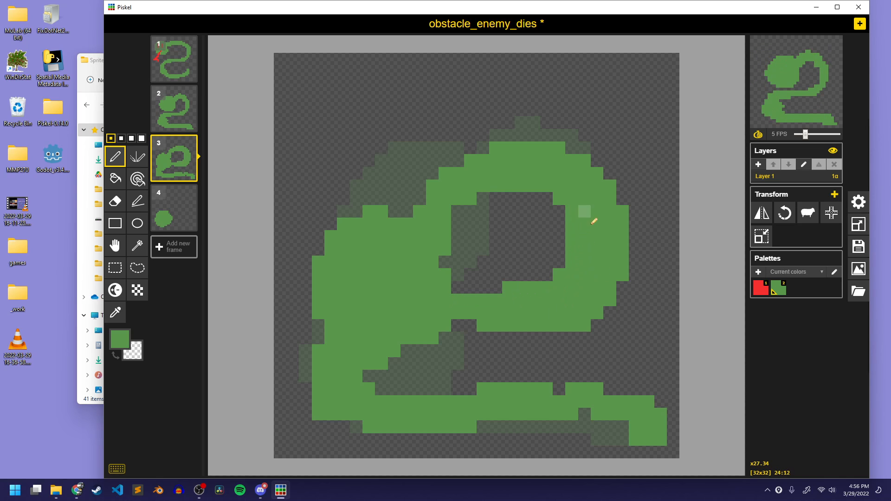
Draw a flattened green body coil and drooping tail beside the head in frame 4, filling the gap between coil and tail
click(183, 200)
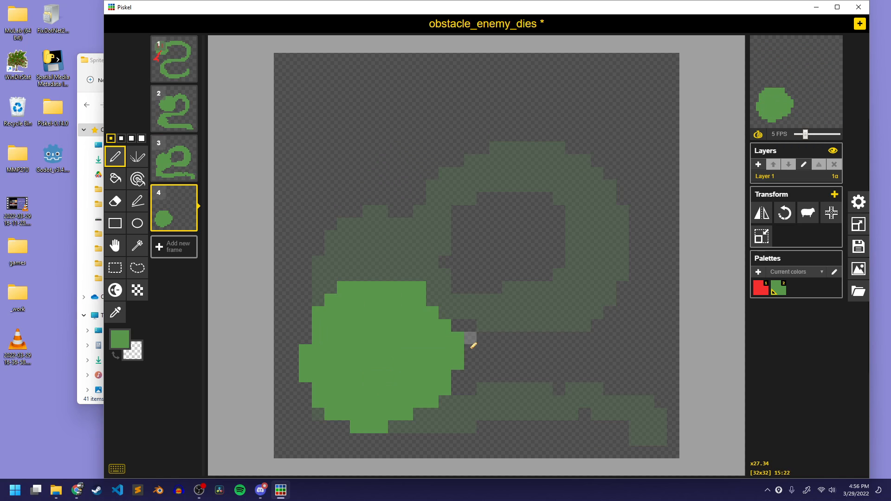
mouse_move(433, 419)
mouse_down()
mouse_move(512, 402)
mouse_move(658, 441)
mouse_move(650, 406)
mouse_move(641, 424)
mouse_move(574, 398)
mouse_move(463, 408)
mouse_move(580, 399)
mouse_move(586, 391)
mouse_move(470, 381)
mouse_move(619, 346)
mouse_move(526, 265)
mouse_move(441, 279)
mouse_move(595, 342)
mouse_move(451, 372)
mouse_move(601, 300)
mouse_move(458, 286)
mouse_move(582, 304)
mouse_move(547, 354)
mouse_move(451, 289)
mouse_up()
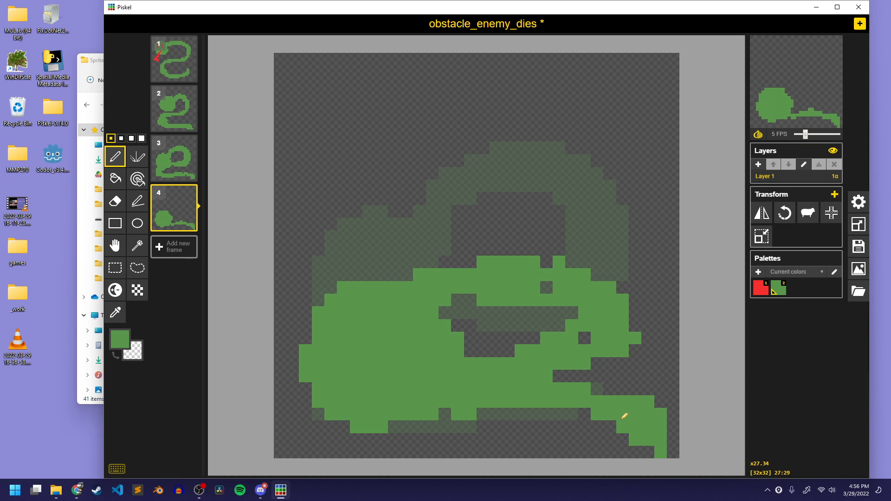
drag(561, 382, 561, 348)
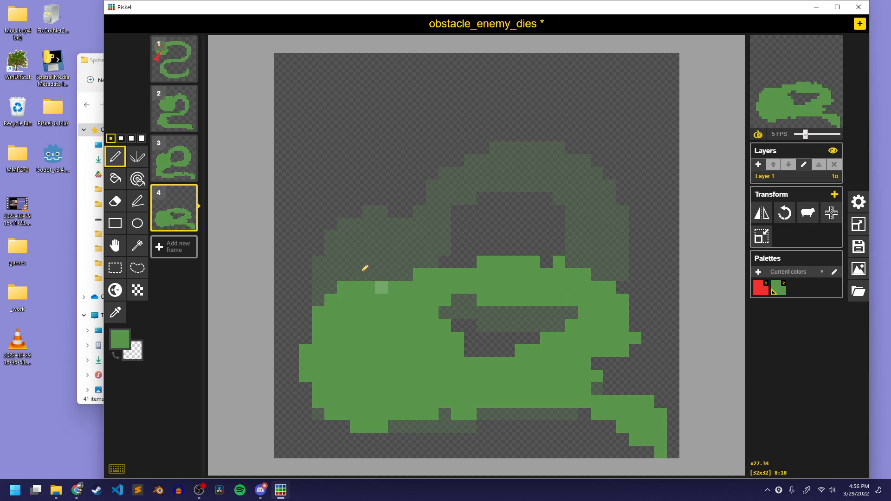
Draw red X-shaped eyes and a red tongue on the snake heads in frames 2 and 3, forking the tongue in frame 2
click(174, 109)
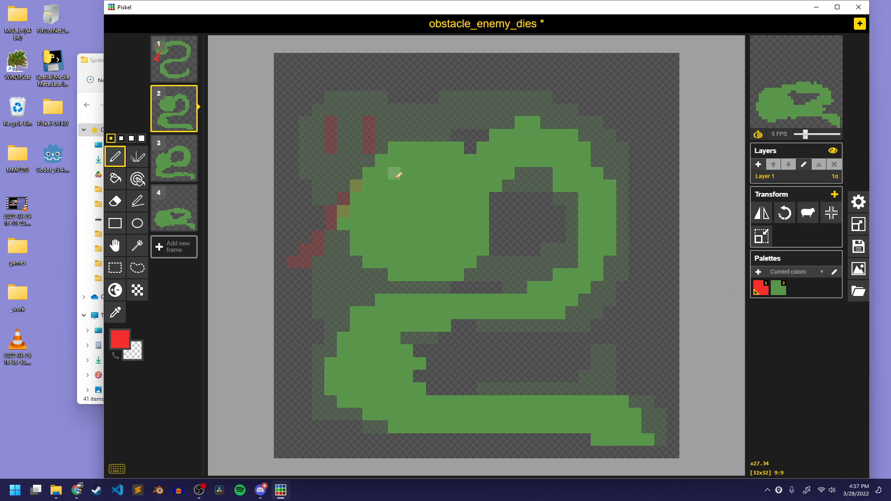
mouse_move(393, 174)
mouse_down()
mouse_move(414, 214)
mouse_move(417, 174)
mouse_move(381, 224)
mouse_up()
mouse_move(445, 186)
mouse_down()
mouse_move(468, 180)
mouse_move(433, 223)
mouse_up()
drag(420, 262, 325, 298)
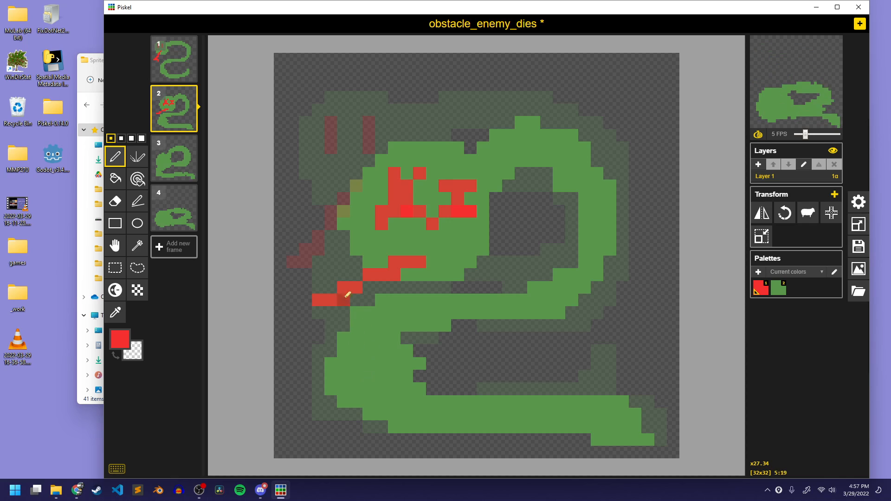
click(177, 162)
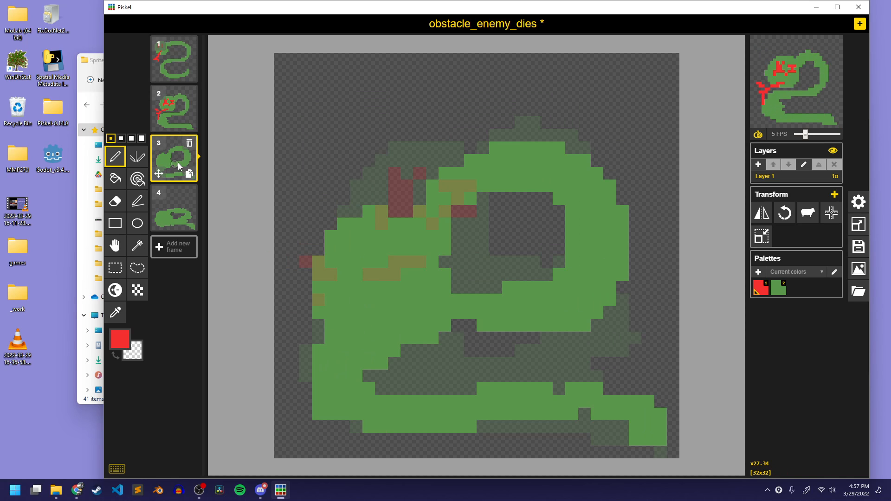
mouse_move(406, 262)
mouse_down()
mouse_move(429, 285)
mouse_move(368, 352)
mouse_move(343, 363)
mouse_up()
Draw two red X-shaped eyes on the snake head in frame 4 and a red tongue sticking out at its lower left
click(183, 204)
click(330, 325)
click(356, 325)
click(369, 350)
click(331, 375)
drag(394, 325, 431, 338)
drag(406, 312, 407, 351)
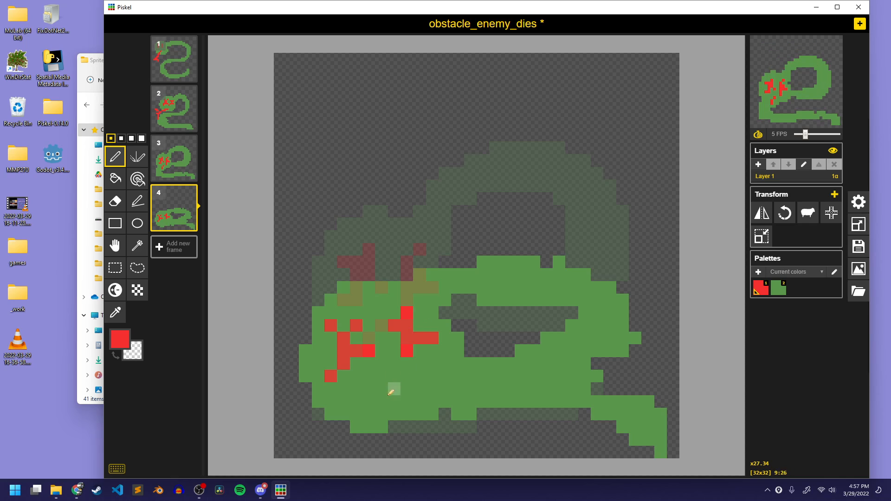
mouse_move(381, 401)
mouse_down()
mouse_move(303, 423)
mouse_move(308, 428)
mouse_up()
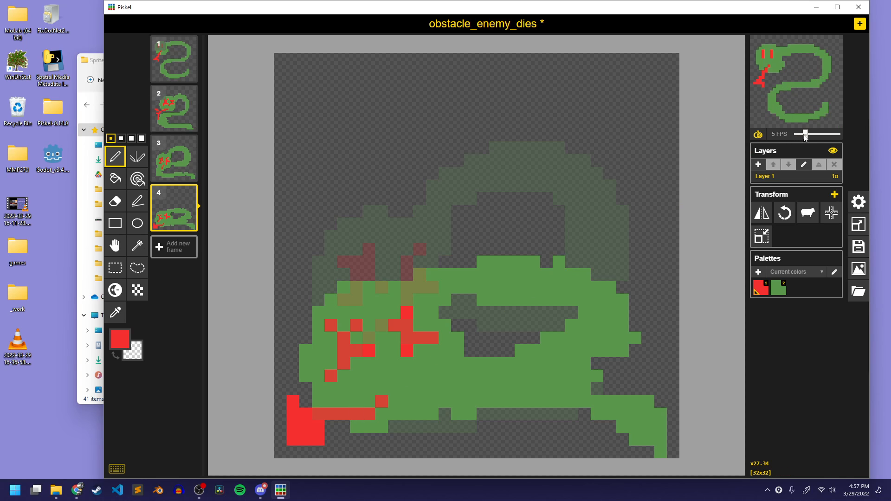
Slow the animation preview to 2 FPS and, with the onion skin off, extend the red tongue in frame 3 into a fork
click(798, 137)
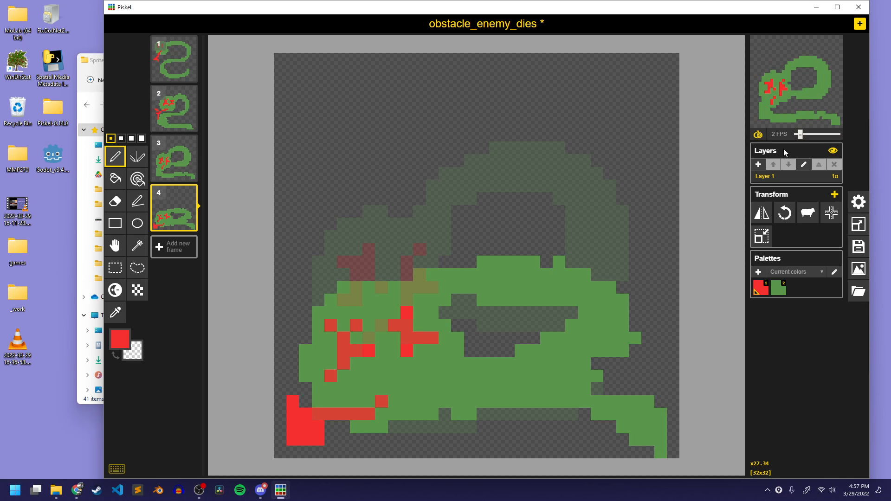
click(173, 155)
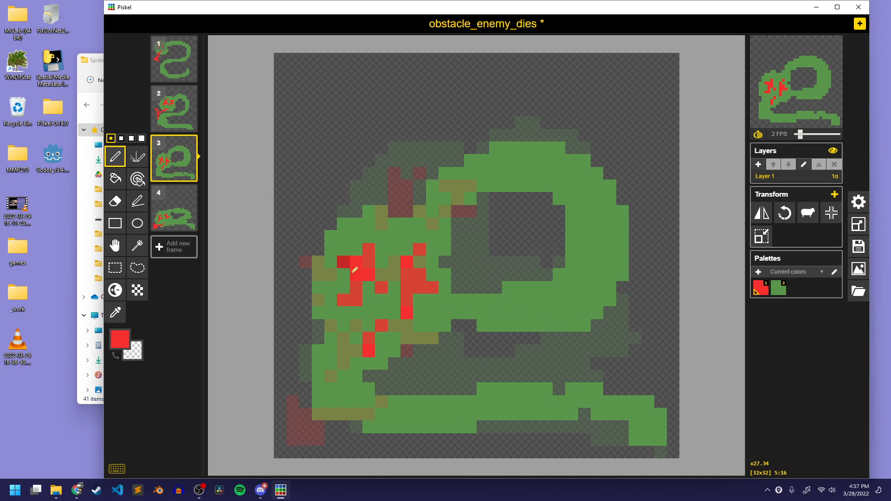
click(758, 135)
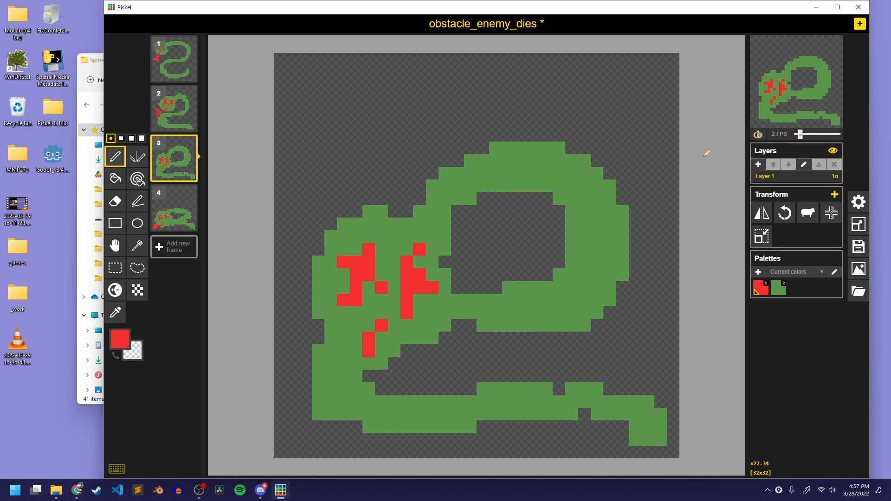
mouse_move(359, 350)
mouse_down()
mouse_move(331, 370)
mouse_move(362, 361)
mouse_move(368, 388)
mouse_up()
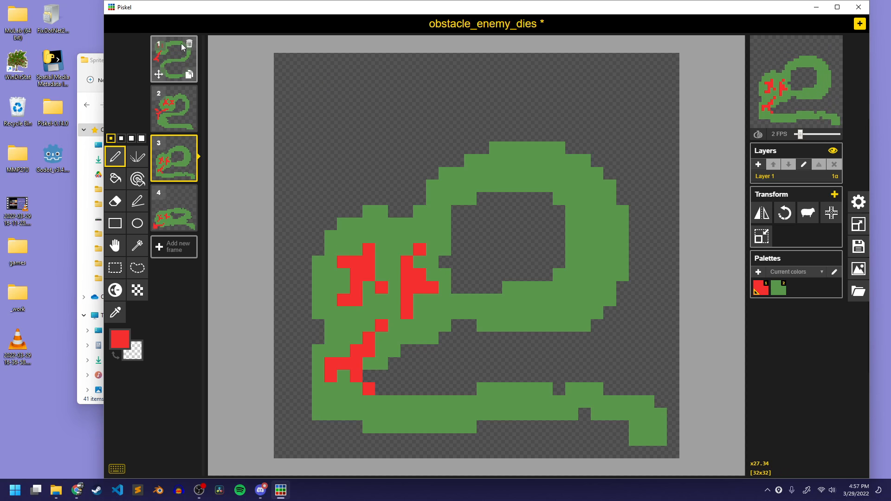
Delete the first frame showing the live snake and save the sprite
click(189, 44)
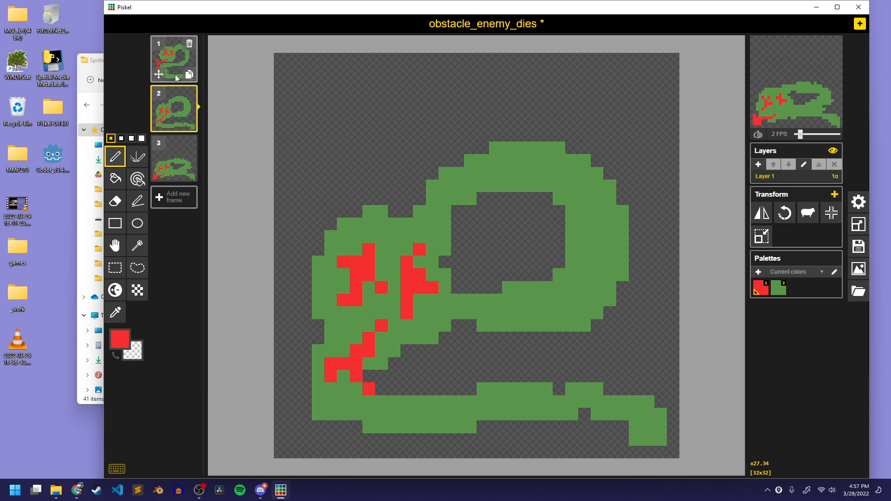
key(ctrl+s)
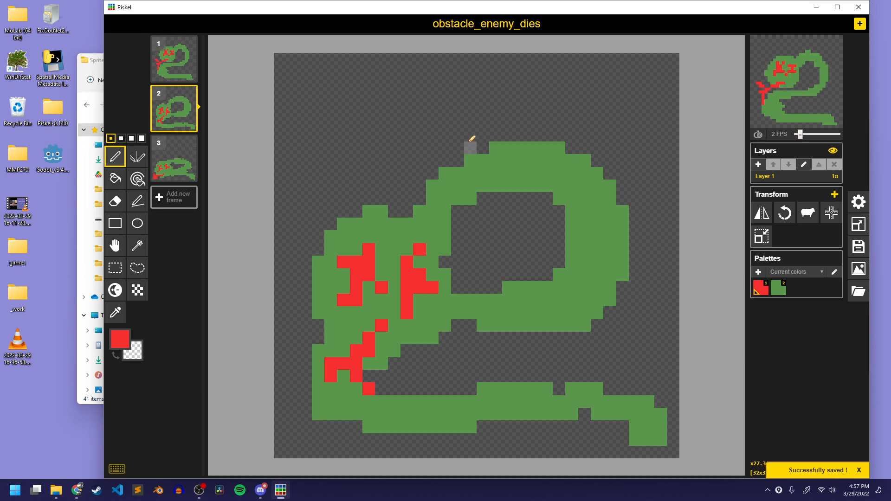
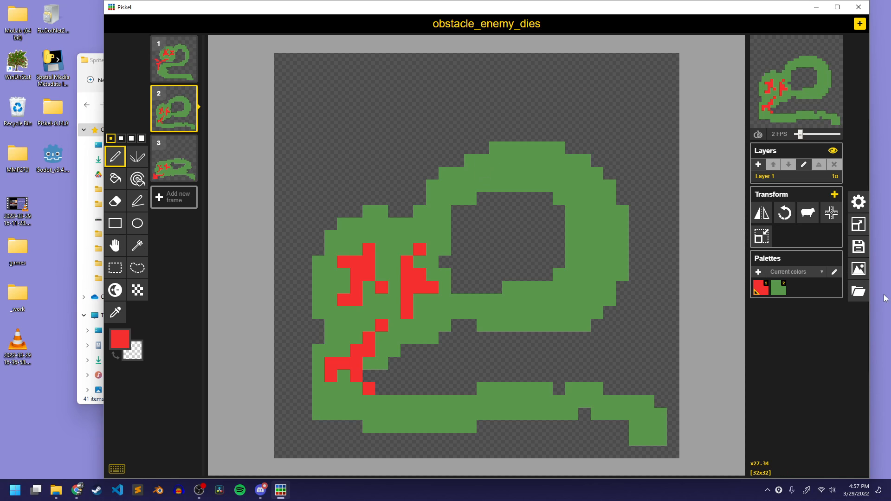
Export the three-frame death animation as a PNG spritesheet named obstacle_enemy_dies.png in the Sprites folder
click(858, 247)
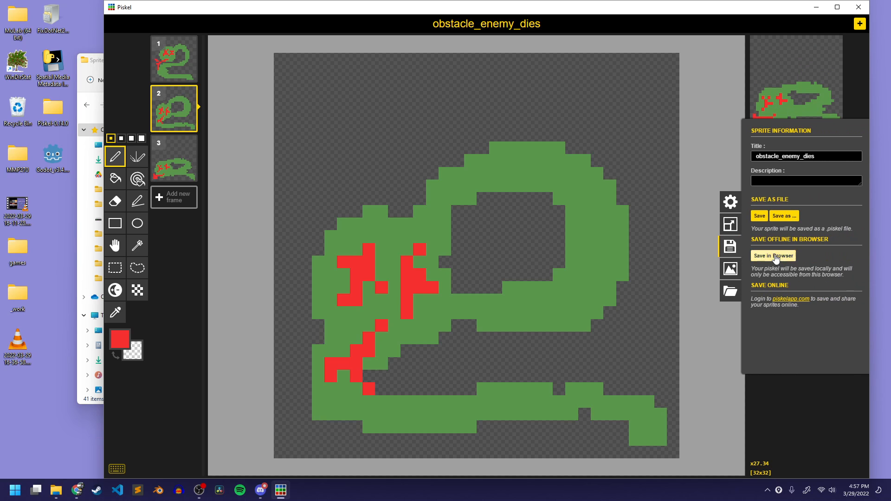
click(729, 269)
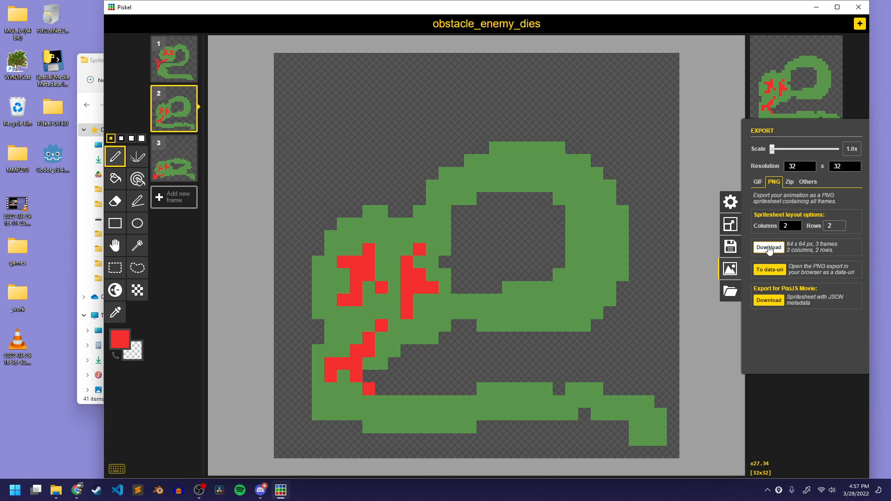
click(769, 247)
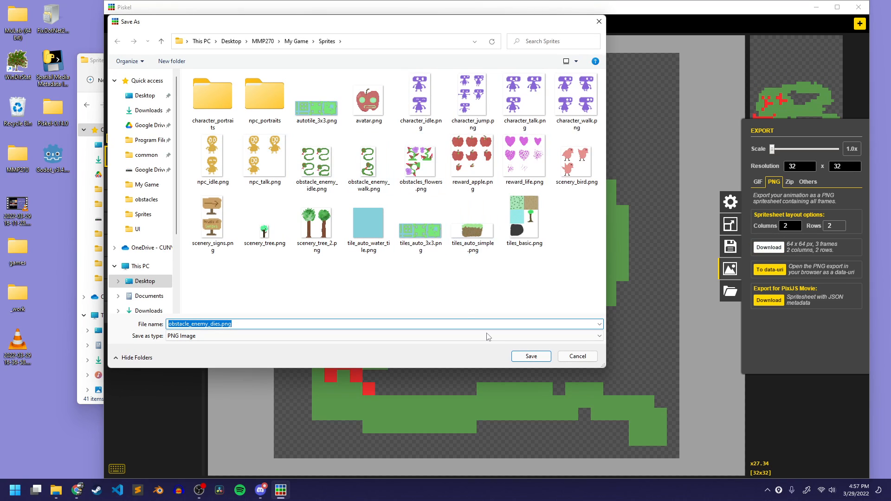
click(531, 355)
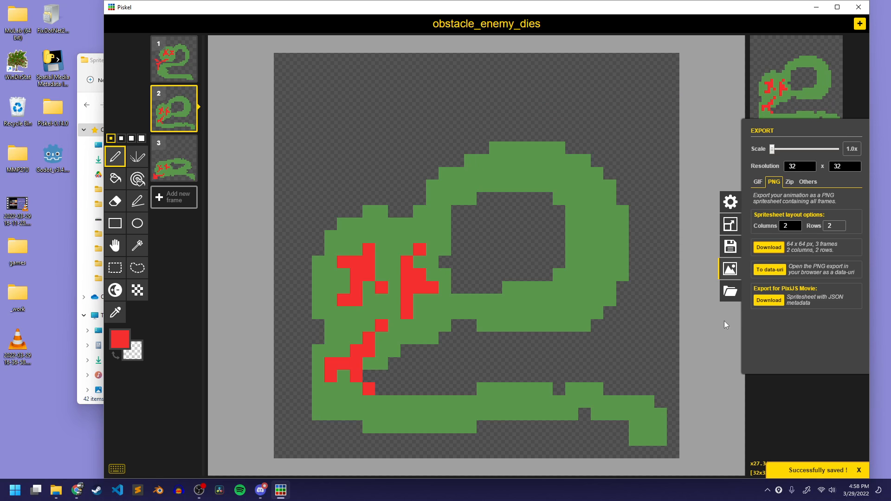
Open the sprite file obstacle_enemy.piskel from the obstacles folder
click(730, 291)
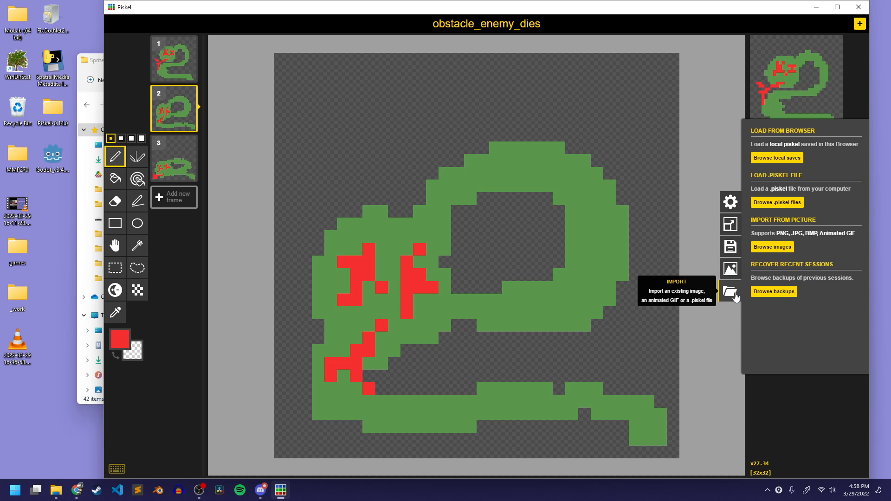
click(776, 202)
click(257, 93)
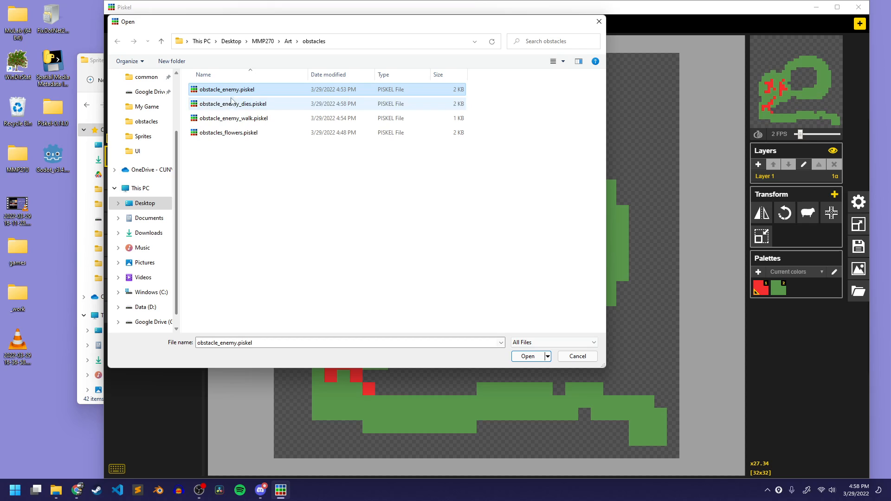
click(538, 356)
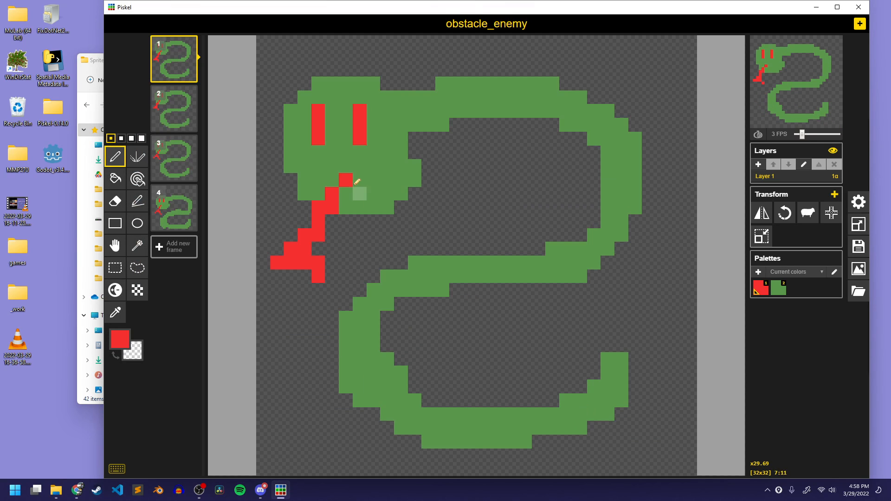
Retitle the sprite as obstacle_enemy_attack and save it
click(858, 246)
click(842, 160)
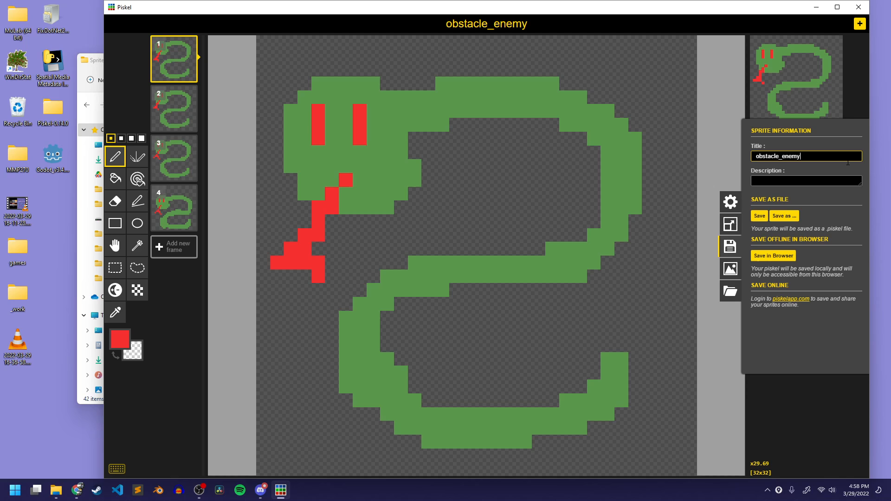
text(_attack)
key(Return)
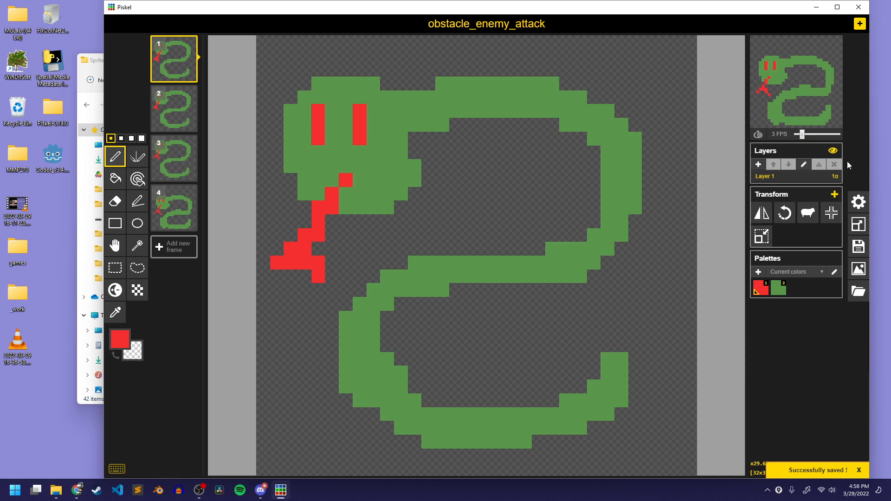
Delete frames 2 to 4, keeping only the first snake frame
click(189, 93)
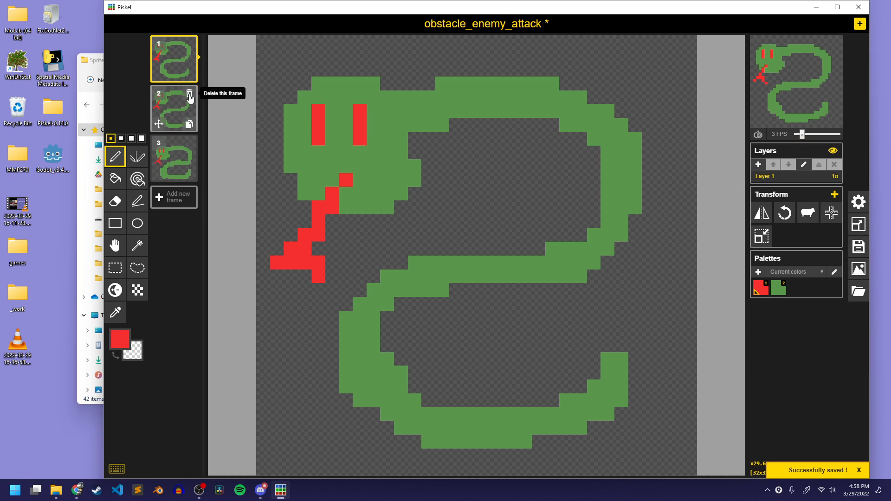
click(190, 93)
click(189, 93)
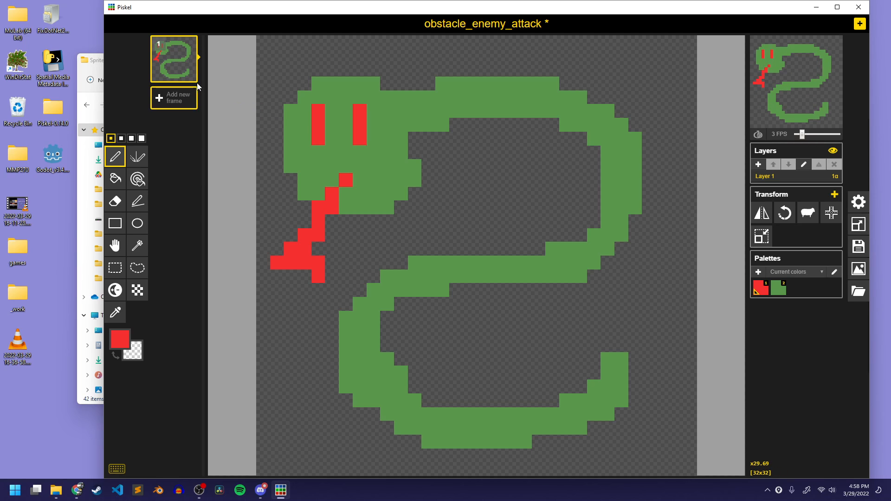
Turn on the onion skin and add a blank second frame after the snake frame
click(192, 77)
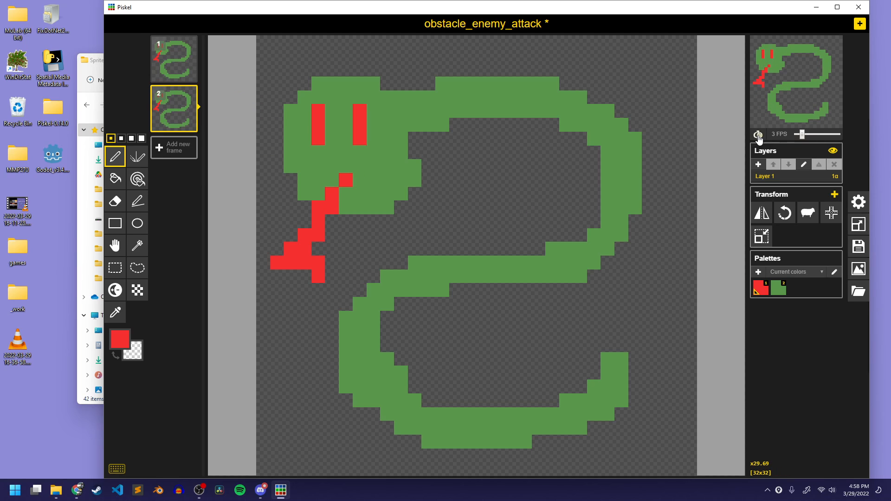
click(190, 93)
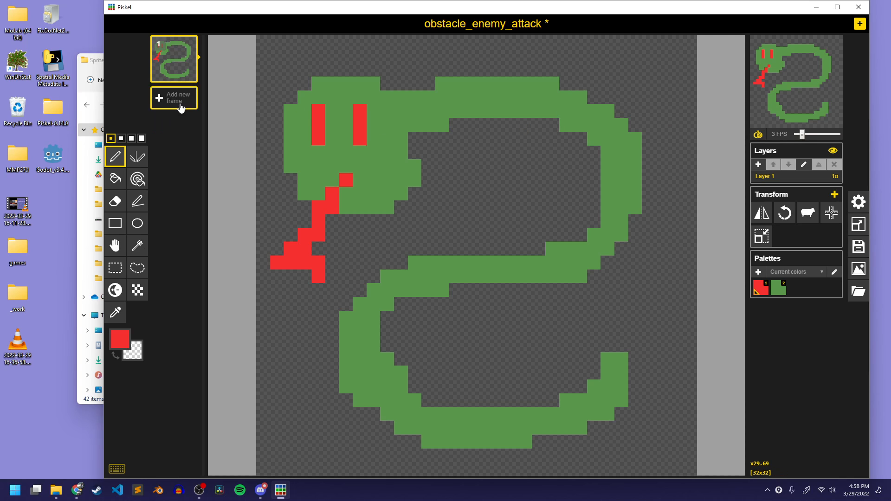
click(176, 95)
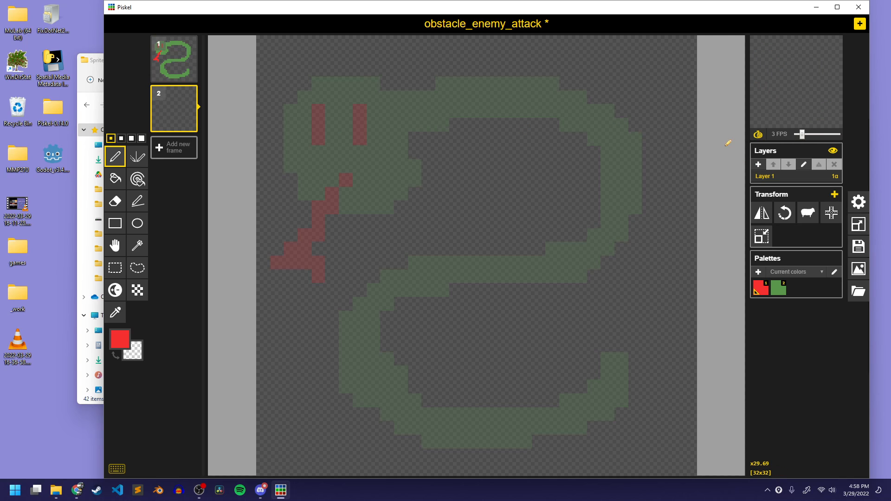
Draw filled green snake heads, upper middle in frame 2 and over the original head's position in a new frame 3
click(778, 288)
mouse_move(497, 179)
mouse_down()
mouse_move(443, 99)
mouse_move(541, 110)
mouse_move(487, 173)
mouse_move(508, 164)
mouse_move(523, 136)
mouse_move(486, 155)
mouse_move(487, 132)
mouse_move(462, 150)
mouse_move(455, 97)
mouse_move(465, 77)
mouse_move(487, 96)
mouse_move(514, 95)
mouse_move(522, 121)
mouse_move(509, 105)
mouse_up()
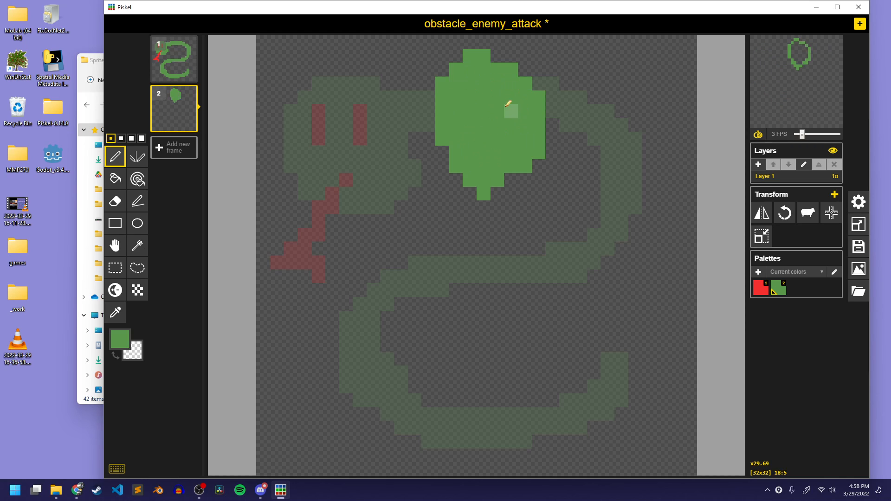
click(184, 155)
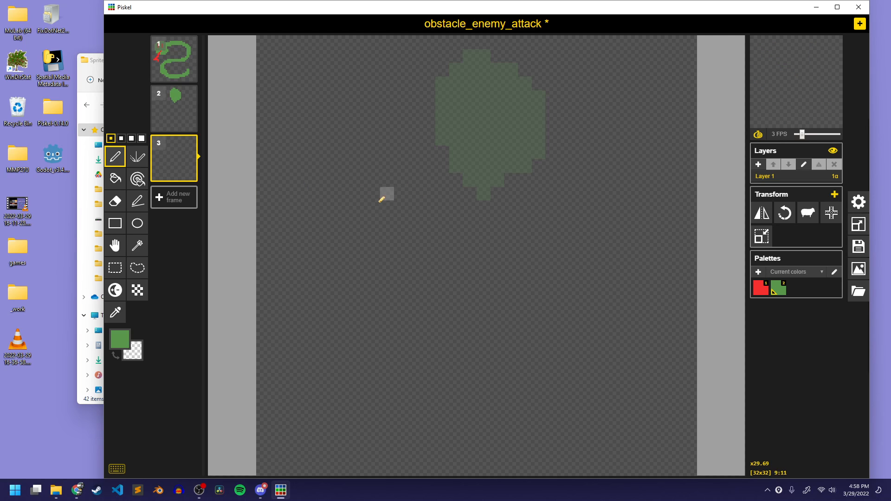
mouse_move(380, 200)
mouse_down()
mouse_move(291, 139)
mouse_move(407, 125)
mouse_move(356, 192)
mouse_move(381, 167)
mouse_move(318, 170)
mouse_move(310, 122)
mouse_move(309, 149)
mouse_move(316, 103)
mouse_up()
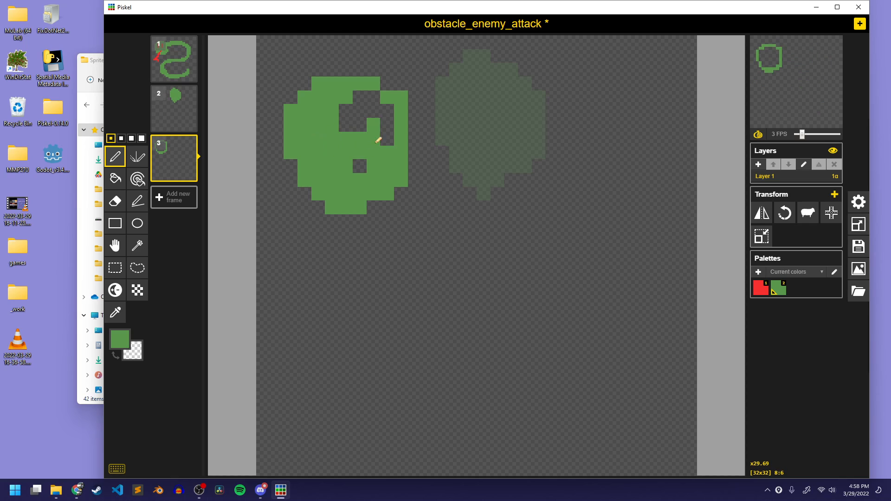
drag(372, 109, 357, 108)
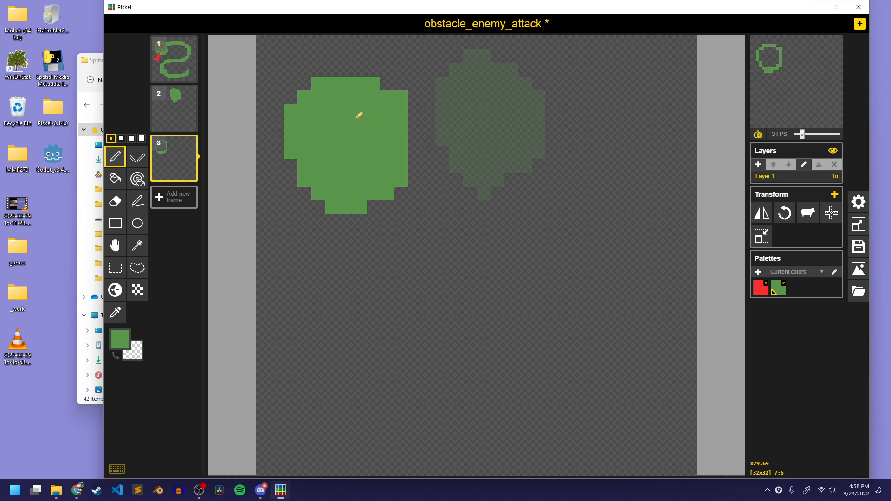
Add a fourth frame, draw a larger filled green head slightly lower than frame 3's, and erase the stray pixel beside it
click(194, 211)
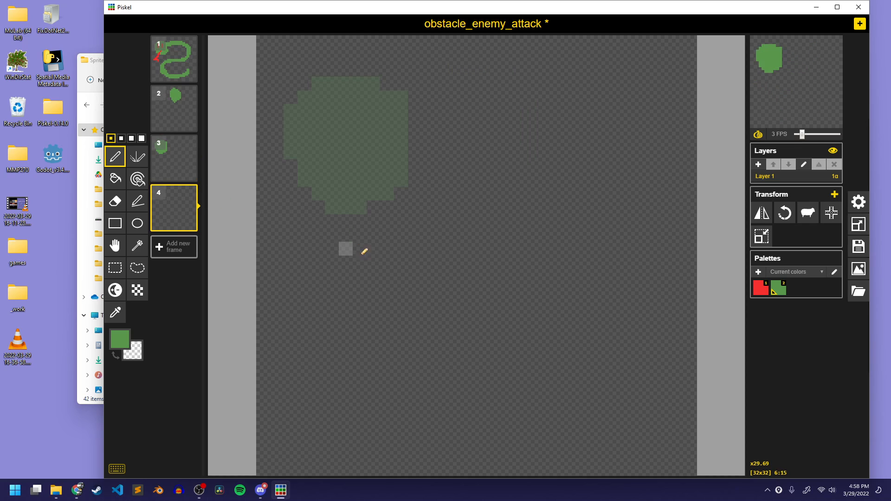
mouse_move(345, 248)
mouse_down()
mouse_move(271, 179)
mouse_move(383, 132)
mouse_move(331, 241)
mouse_move(355, 239)
mouse_move(284, 204)
mouse_move(340, 235)
mouse_move(385, 198)
mouse_move(374, 186)
mouse_move(387, 170)
mouse_move(356, 140)
mouse_move(341, 106)
mouse_move(291, 139)
mouse_move(317, 127)
mouse_move(294, 190)
mouse_move(303, 165)
mouse_move(321, 224)
mouse_move(330, 163)
mouse_move(346, 142)
mouse_up()
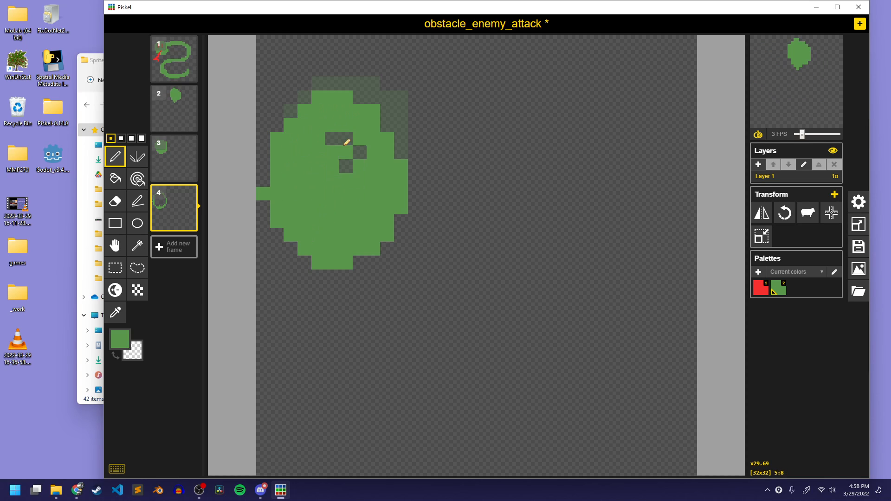
key(e)
click(263, 193)
Draw the green S-shaped snake body in frame 2, curving from the raised head down to an upturned tail
click(170, 112)
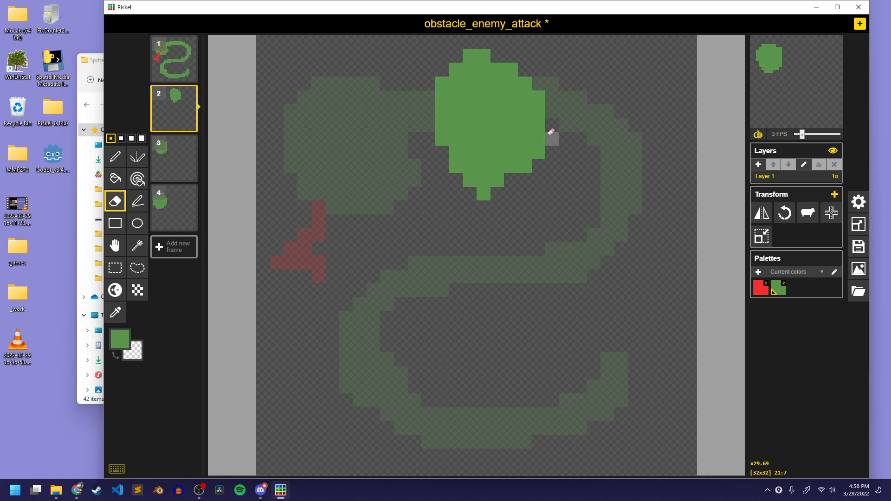
mouse_move(566, 132)
mouse_down()
mouse_move(545, 106)
mouse_move(599, 116)
mouse_move(634, 218)
mouse_move(494, 248)
mouse_move(355, 245)
mouse_move(310, 336)
mouse_move(459, 397)
mouse_move(625, 362)
mouse_move(636, 310)
mouse_move(627, 310)
mouse_move(612, 354)
mouse_move(614, 331)
mouse_move(559, 383)
mouse_move(380, 379)
mouse_move(346, 317)
mouse_move(358, 368)
mouse_move(324, 303)
mouse_move(326, 320)
mouse_move(371, 254)
mouse_move(337, 297)
mouse_up()
mouse_move(570, 240)
mouse_down()
mouse_move(629, 180)
mouse_move(480, 233)
mouse_move(486, 239)
mouse_move(607, 182)
mouse_move(594, 222)
mouse_move(618, 144)
mouse_move(558, 118)
mouse_up()
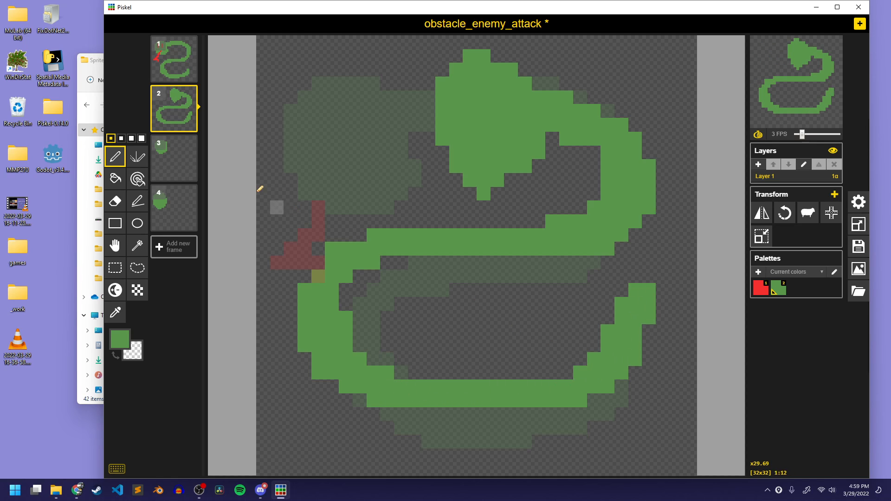
Draw a stretched Z-shaped green body in frame 3, trim its outer bend, and extend the tail down to the lower right
click(180, 157)
mouse_move(402, 125)
mouse_down()
mouse_move(583, 107)
mouse_move(593, 184)
mouse_up()
mouse_move(467, 123)
mouse_down()
mouse_move(596, 165)
mouse_move(522, 245)
mouse_move(369, 362)
mouse_move(506, 404)
mouse_move(643, 409)
mouse_move(652, 433)
mouse_move(628, 390)
mouse_move(521, 390)
mouse_move(404, 335)
mouse_up()
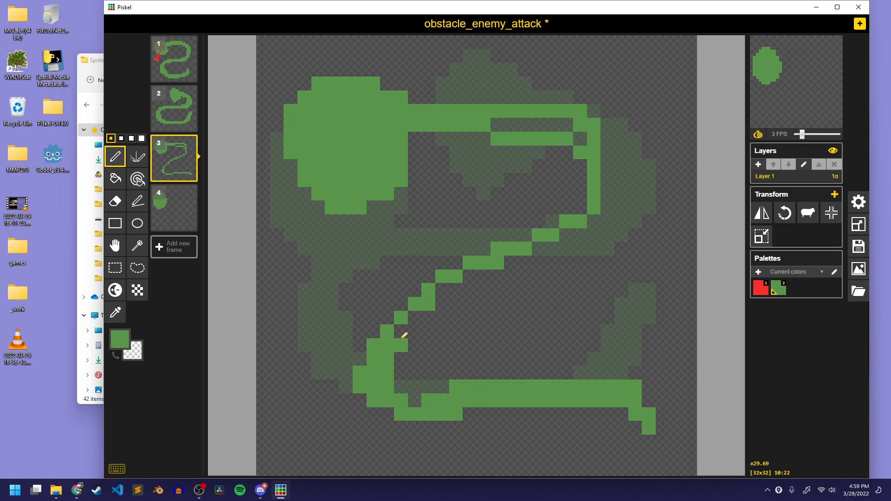
mouse_move(475, 391)
mouse_down()
mouse_move(585, 406)
mouse_move(641, 446)
mouse_move(607, 403)
mouse_move(643, 448)
mouse_move(573, 375)
mouse_move(437, 392)
mouse_move(419, 303)
mouse_move(396, 349)
mouse_move(412, 316)
mouse_move(404, 336)
mouse_move(498, 264)
mouse_move(570, 171)
mouse_move(441, 135)
mouse_move(553, 147)
mouse_move(572, 135)
mouse_move(501, 128)
mouse_move(544, 132)
mouse_move(523, 141)
mouse_move(544, 236)
mouse_move(566, 176)
mouse_move(539, 230)
mouse_move(540, 172)
mouse_up()
key(e)
mouse_move(577, 129)
mouse_down()
mouse_move(574, 105)
mouse_move(595, 157)
mouse_move(573, 123)
mouse_move(580, 208)
mouse_up()
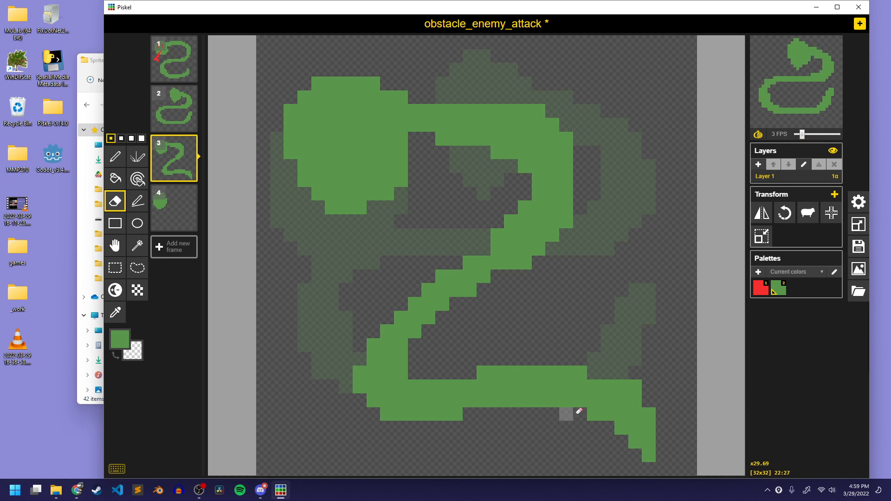
key(p)
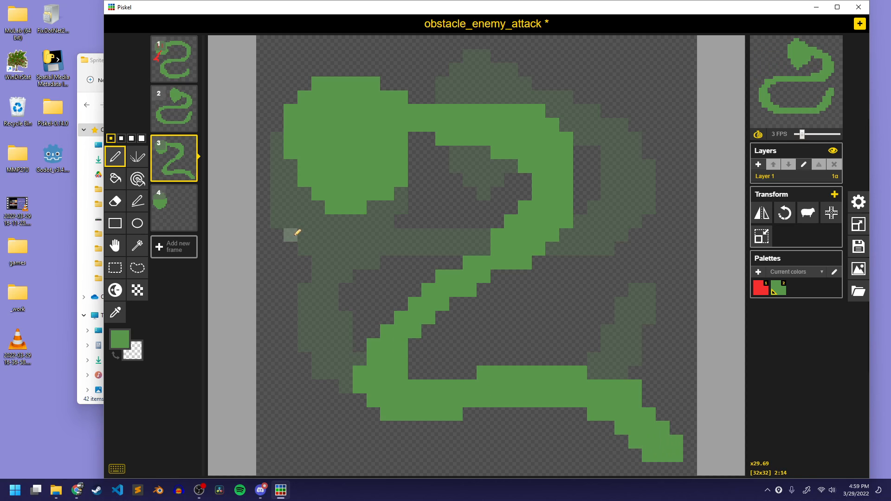
Draw the green curved body in frame 4, thicken its upper bend, and finish with an upturned tail
click(177, 206)
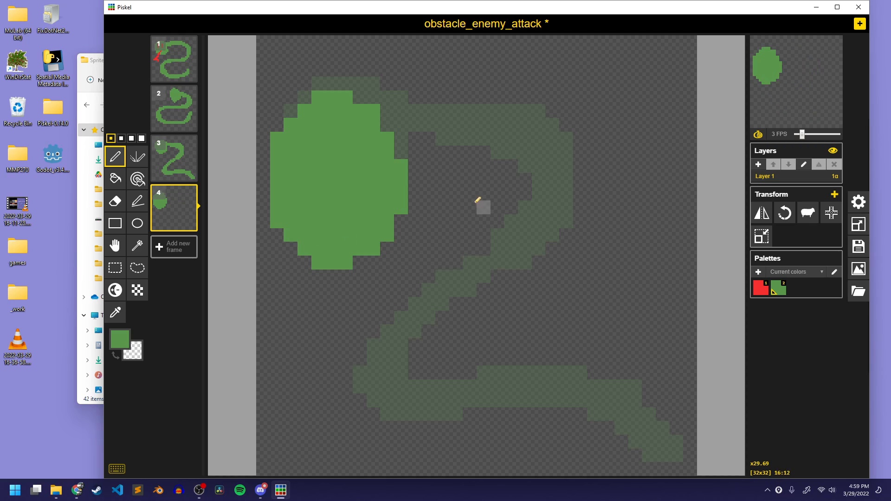
mouse_move(394, 147)
mouse_down()
mouse_move(489, 133)
mouse_move(500, 140)
mouse_move(410, 161)
mouse_move(542, 124)
mouse_up()
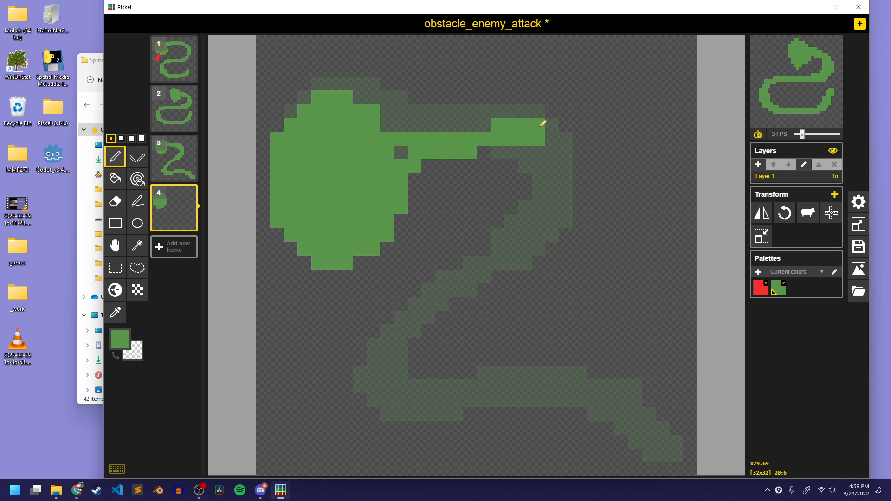
mouse_move(401, 152)
mouse_down()
mouse_move(463, 149)
mouse_move(536, 105)
mouse_move(503, 125)
mouse_move(554, 135)
mouse_move(530, 131)
mouse_move(562, 162)
mouse_up()
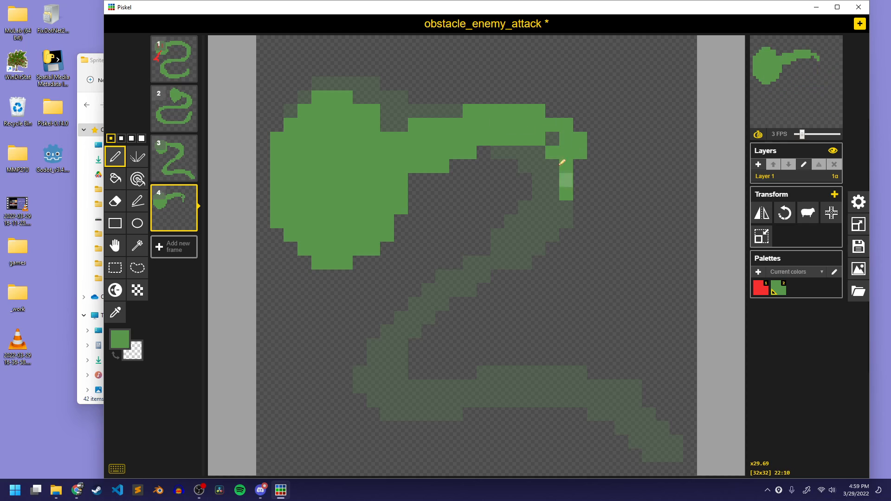
mouse_move(533, 127)
mouse_down()
mouse_move(574, 210)
mouse_move(569, 165)
mouse_move(522, 259)
mouse_move(381, 313)
mouse_move(346, 398)
mouse_move(487, 420)
mouse_move(618, 398)
mouse_move(618, 323)
mouse_move(609, 333)
mouse_move(591, 310)
mouse_move(616, 338)
mouse_move(599, 402)
mouse_move(600, 334)
mouse_move(587, 404)
mouse_move(512, 416)
mouse_move(349, 356)
mouse_up()
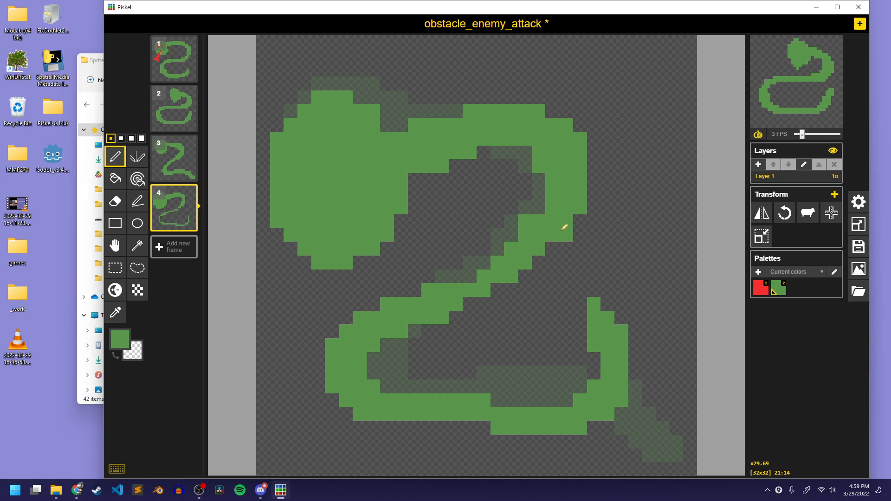
drag(538, 178, 543, 221)
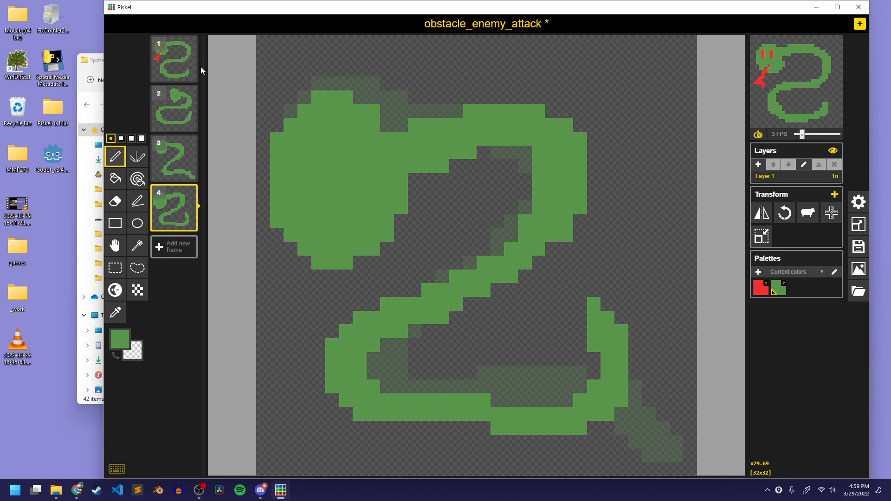
Draw two vertical red eyes on the snake head in frame 2 and a red tongue reaching out to the lower left
click(174, 109)
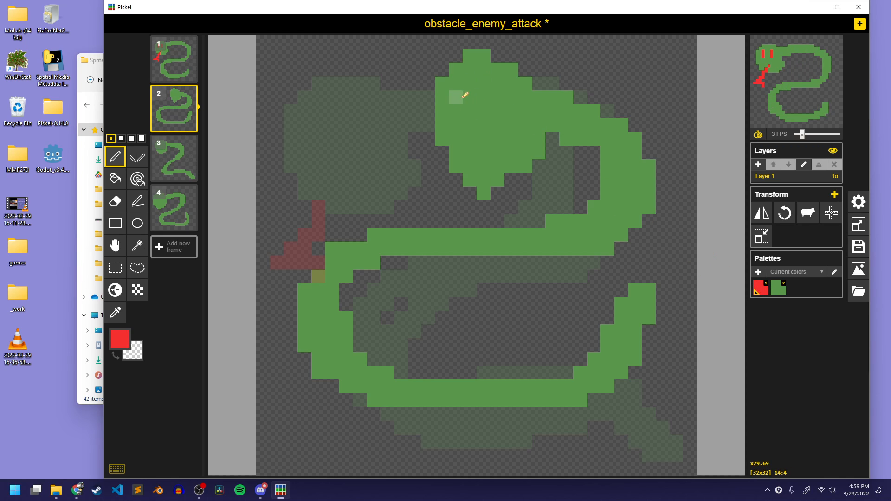
key(ctrl+z)
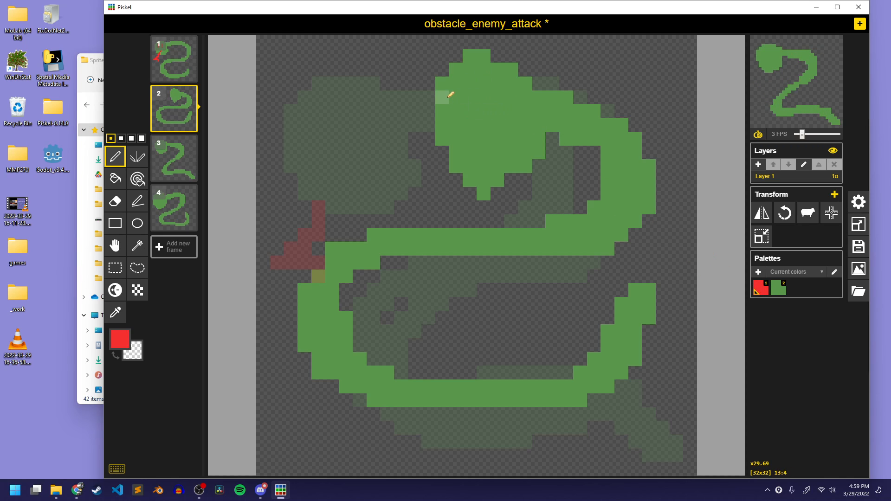
drag(497, 84, 497, 125)
drag(483, 166, 401, 175)
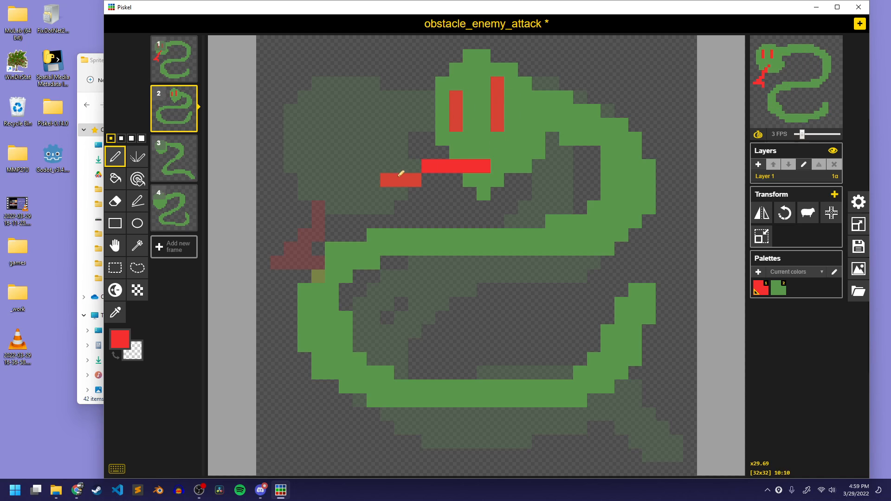
Draw two vertical red eyes on the snake head in frame 3 and two long red fangs below them
click(174, 165)
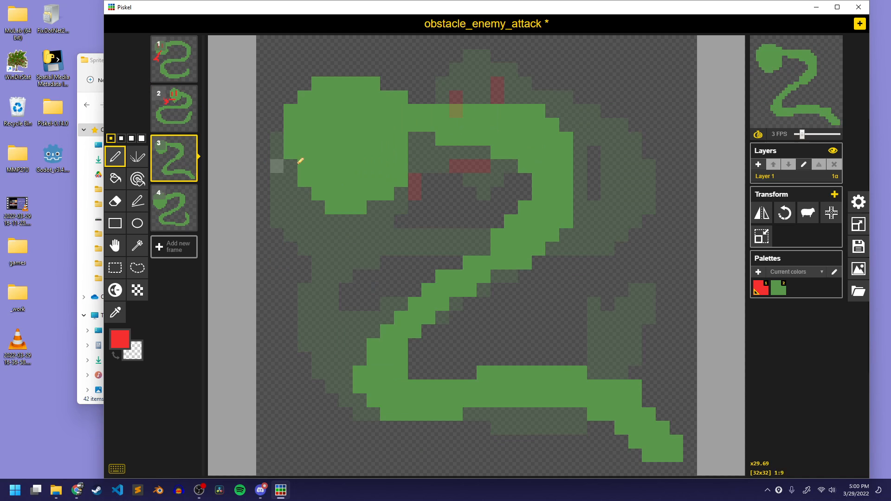
drag(318, 111, 346, 138)
key(ctrl+z)
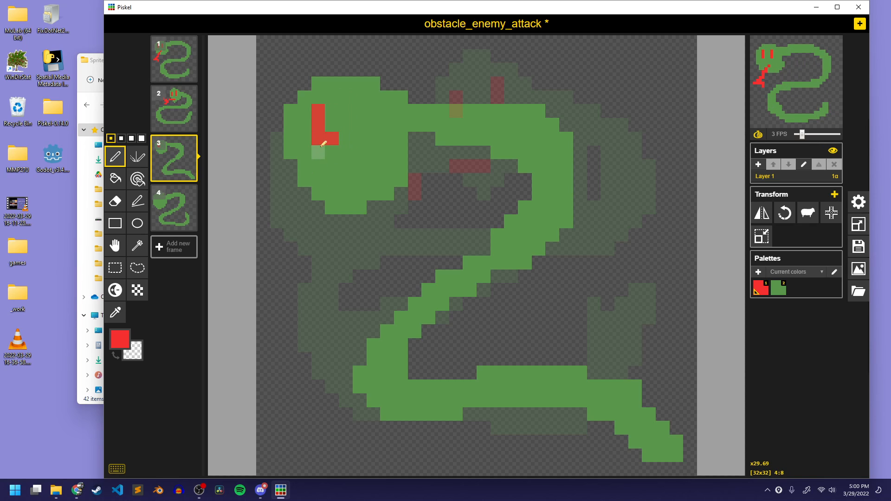
key(ctrl+z)
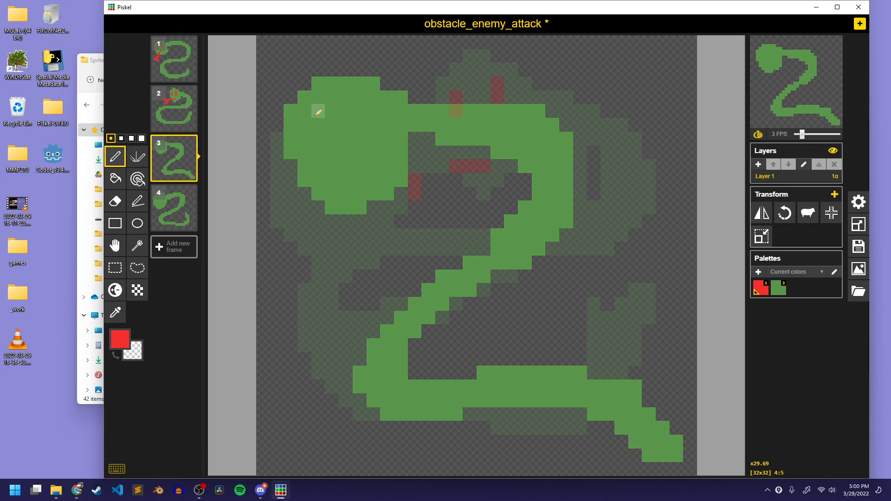
drag(304, 177, 305, 225)
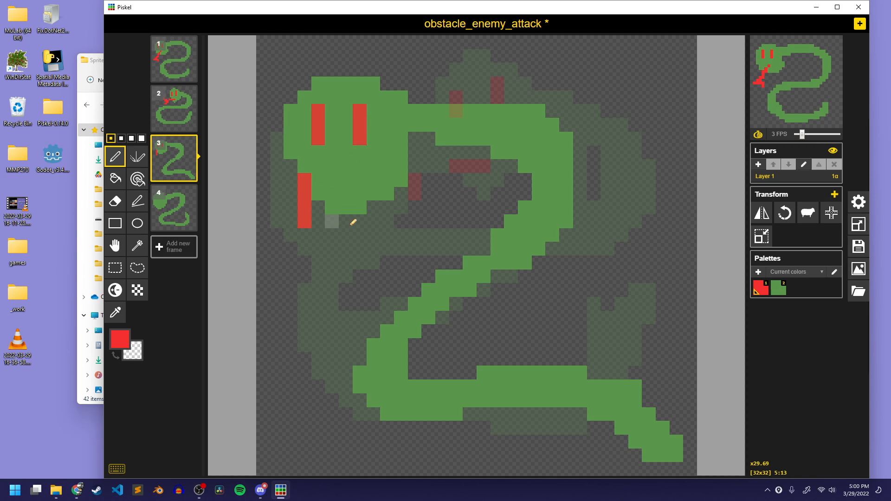
drag(373, 176, 373, 222)
key(ctrl+z)
drag(345, 179, 345, 234)
Draw two short vertical red eyes on the snake head in frame 4 and two longer red fangs extending below the head
click(178, 205)
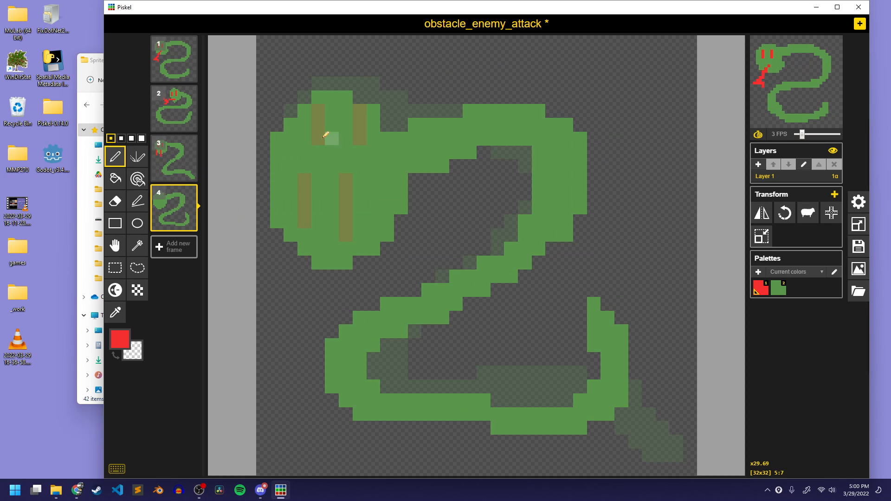
drag(290, 133, 290, 199)
key(ctrl+z)
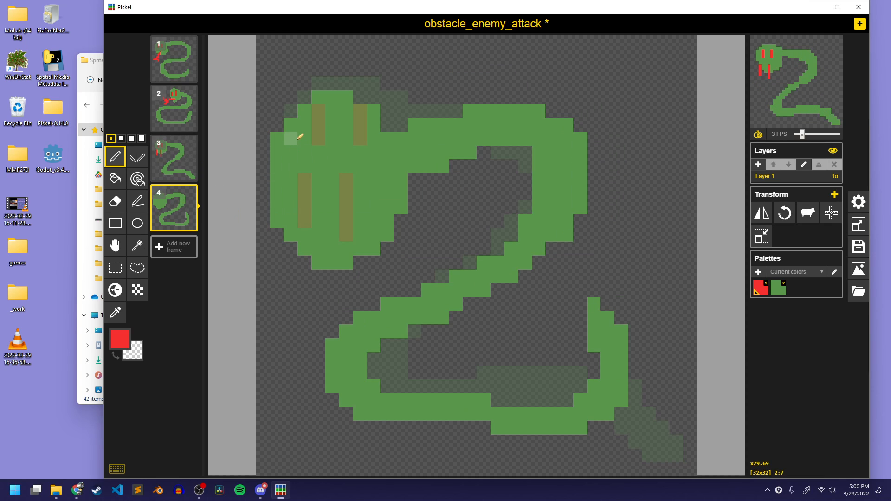
drag(290, 139, 290, 166)
drag(317, 139, 318, 165)
drag(290, 204, 297, 243)
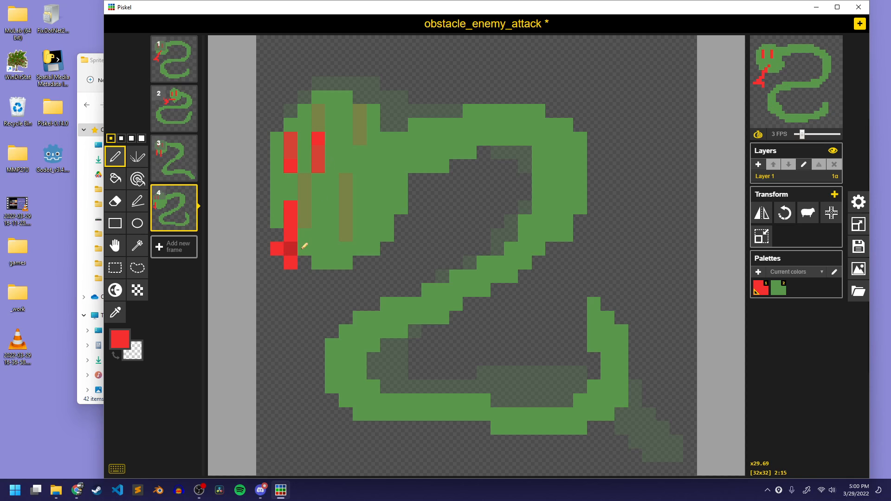
key(ctrl+z)
drag(290, 204, 290, 278)
drag(318, 219, 318, 278)
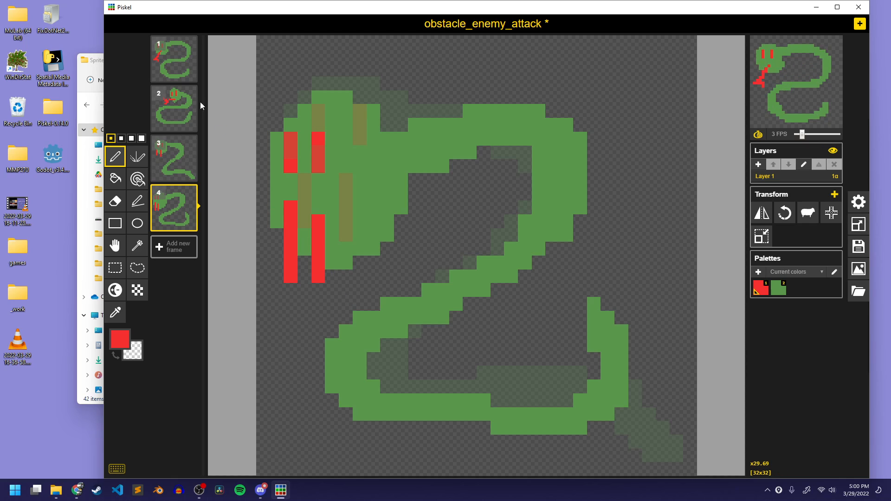
Delete the first frame of the attack animation and turn off the onion skin
click(191, 41)
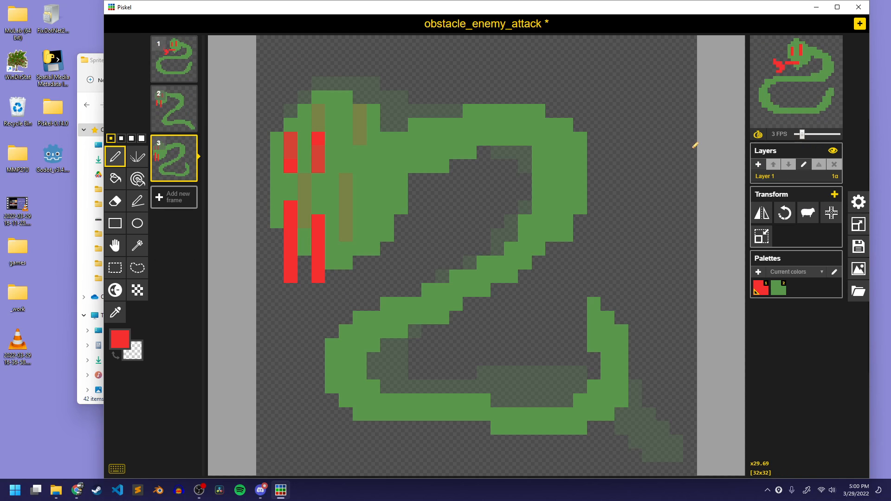
click(758, 134)
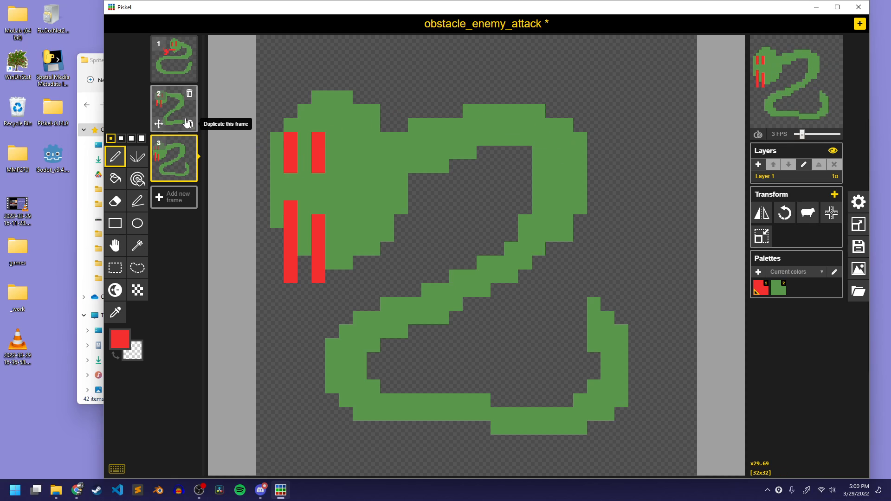
Save the sprite, retitle it obstacle_enemy_attack, and save it as obstacle_enemy_attack.piskel in the obstacles folder
key(ctrl+s)
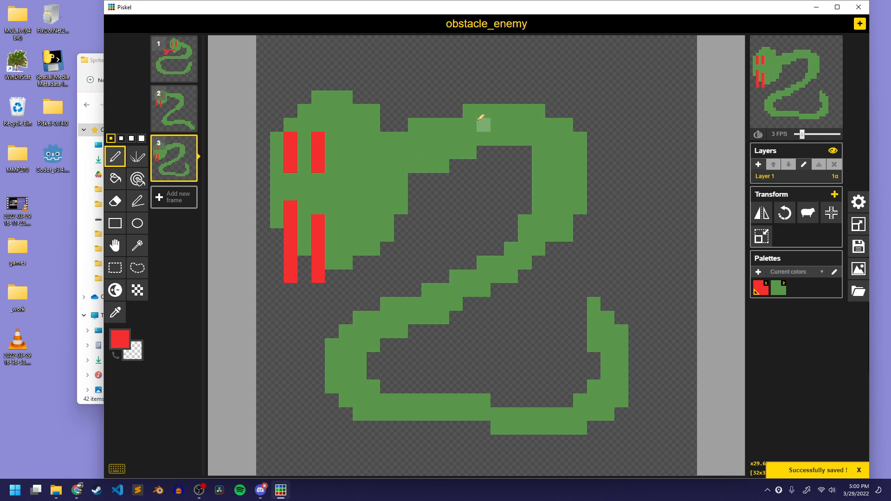
click(866, 232)
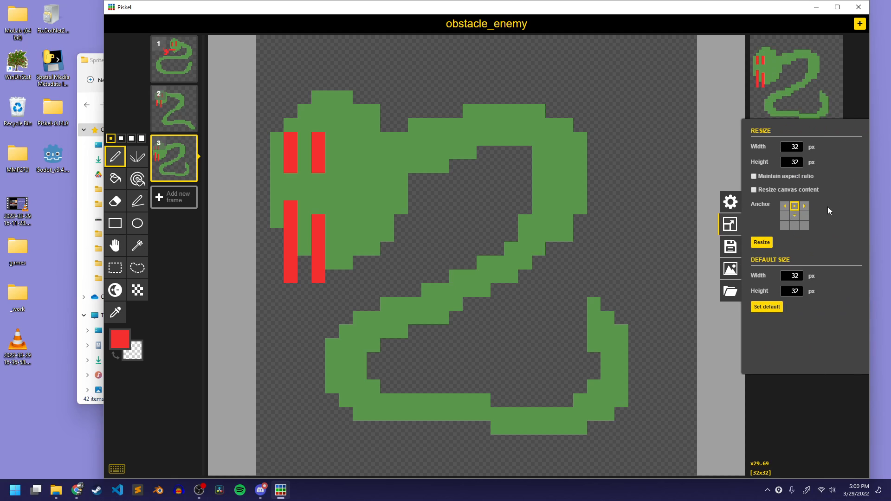
click(732, 245)
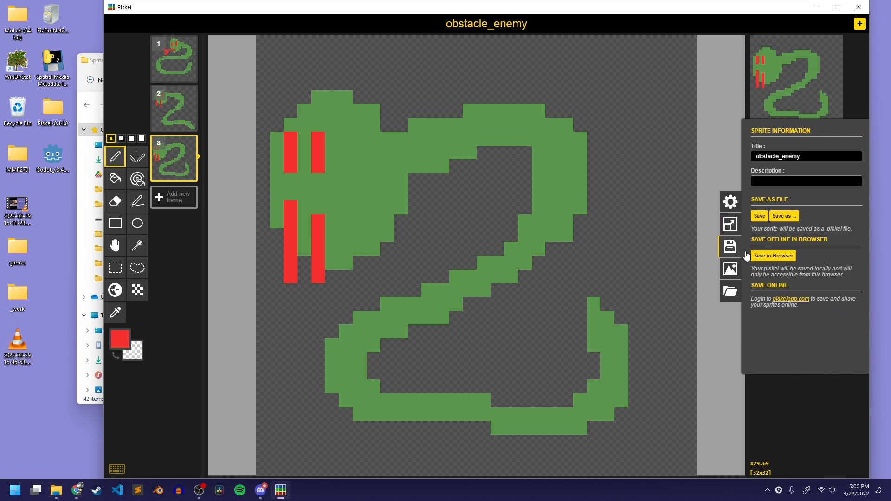
text(_)
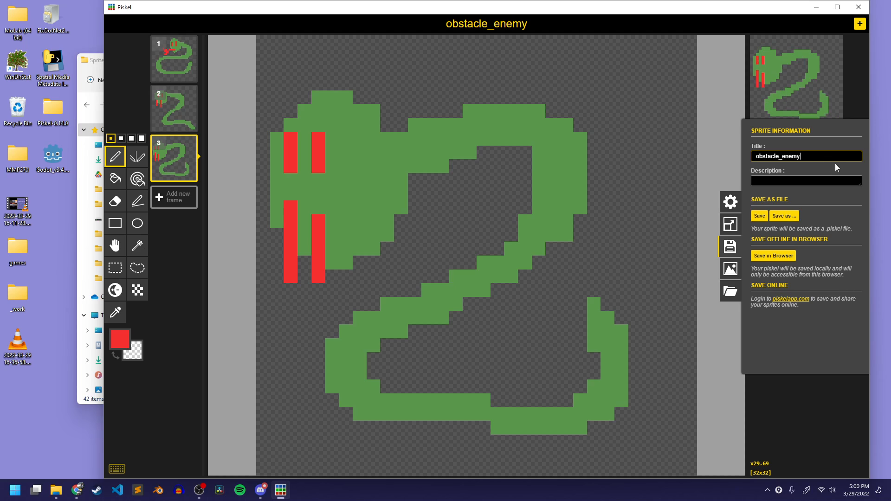
text(attack)
click(784, 215)
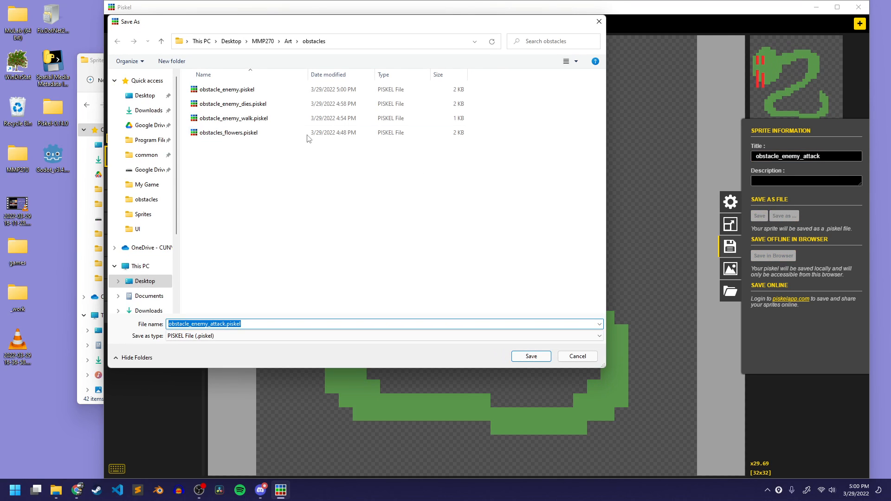
click(538, 356)
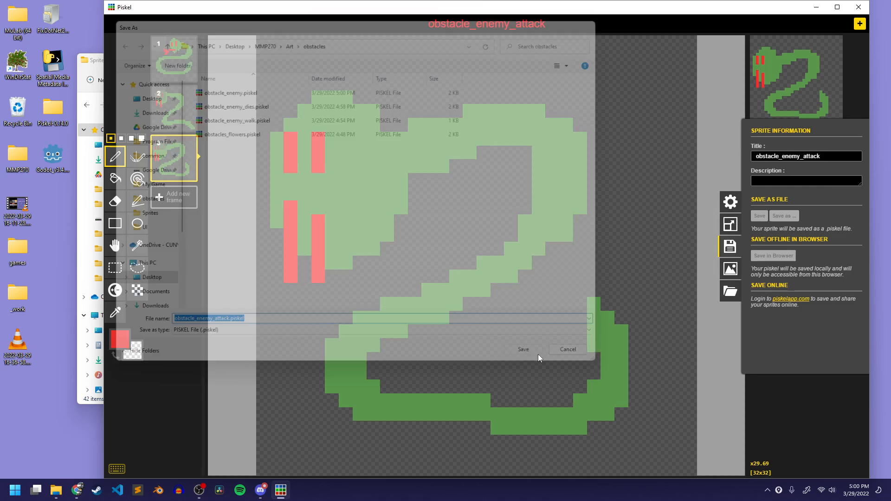
Export the attack animation as the PNG spritesheet obstacle_enemy_attack.png in the Sprites folder and close the export settings
click(860, 273)
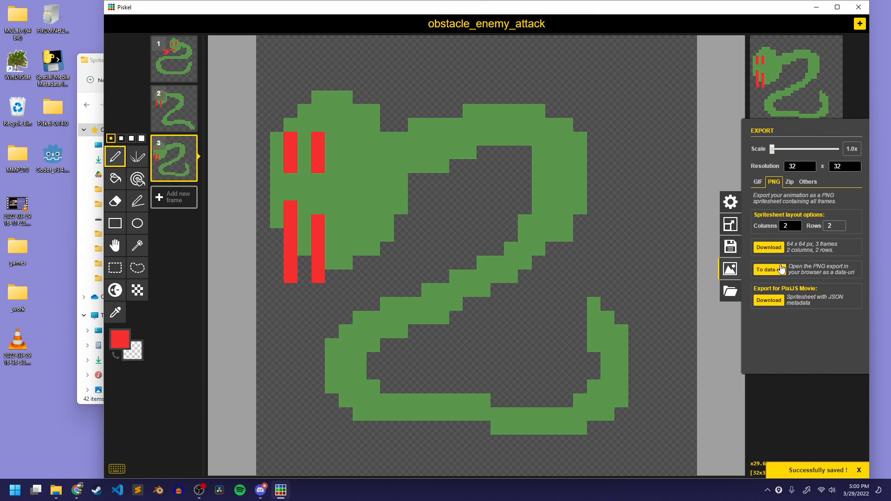
click(768, 248)
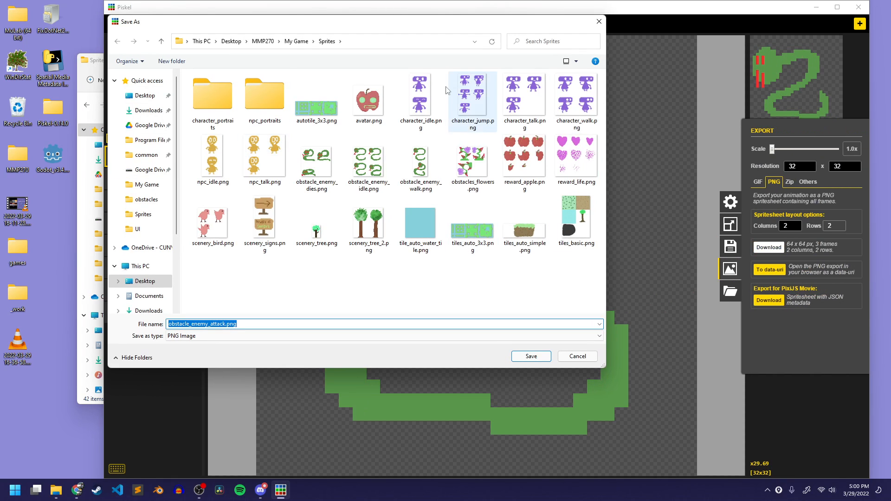
click(546, 357)
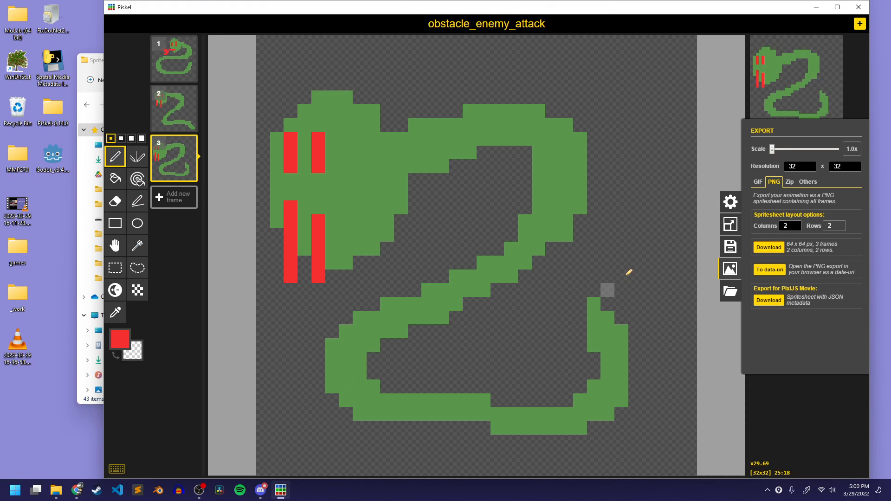
click(727, 270)
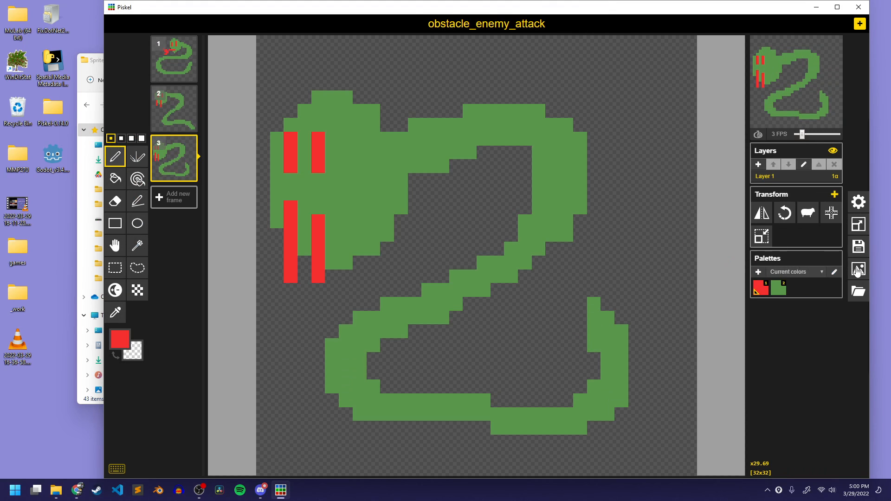
click(728, 270)
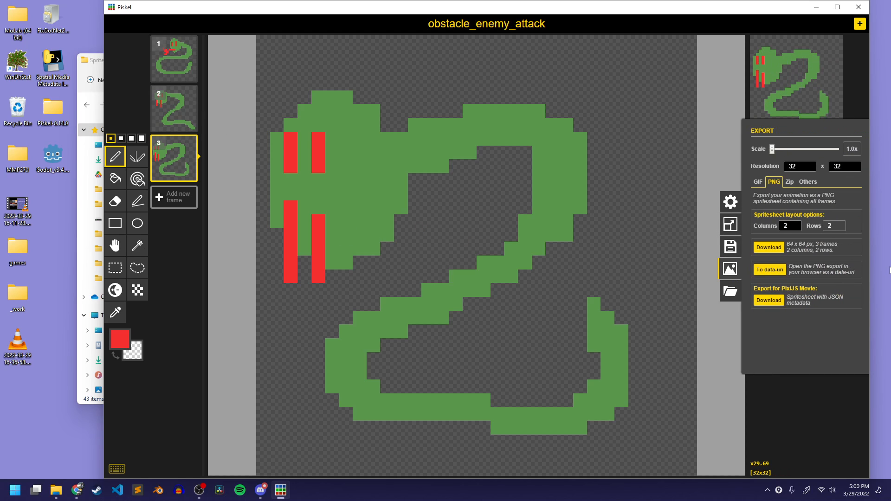
click(796, 414)
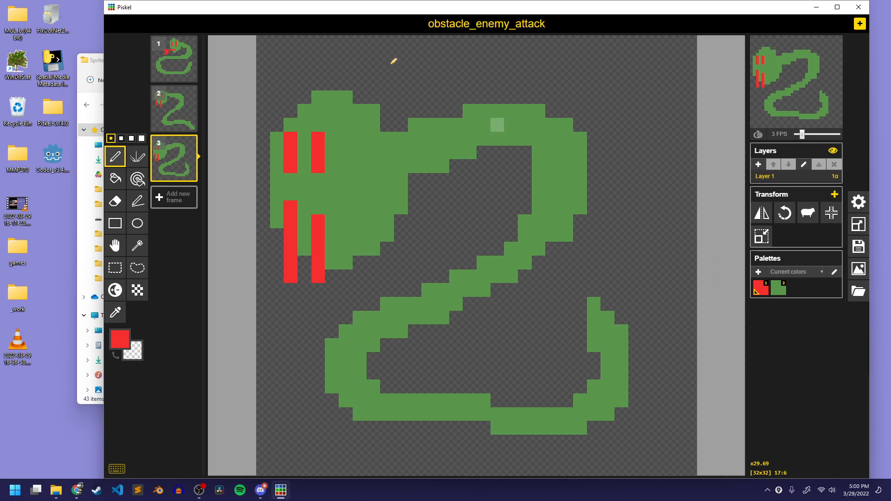
Undo the attack animation edits step by step back to the original four snake frames with forked tongues
key(ctrl+z)
key(ctrl+z)
key(ctrl+z)
key(ctrl+z)
key(ctrl+z)
key(ctrl+z)
key(ctrl+z)
key(ctrl+z)
key(ctrl+z)
key(ctrl+z)
key(ctrl+z)
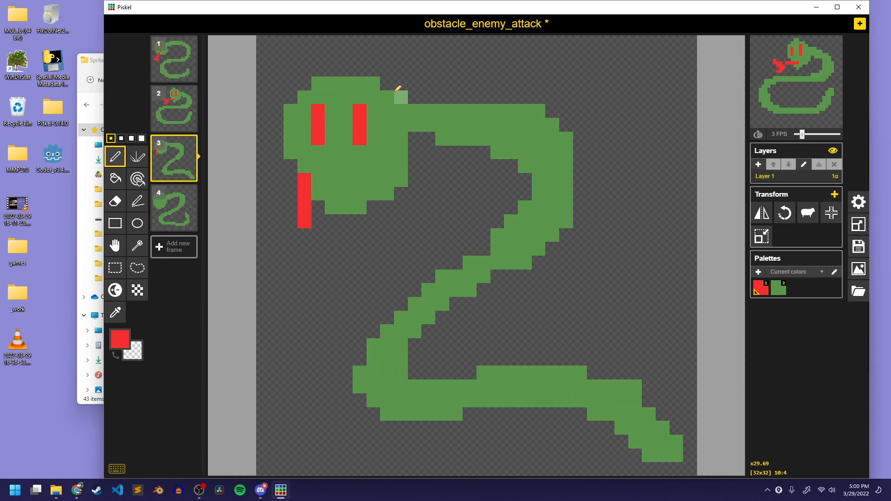
key(ctrl+z)
key(ctrl+z)
key(ctrl+z)
key(ctrl+z)
key(ctrl+z)
key(ctrl+z)
key(ctrl+z)
key(ctrl+z)
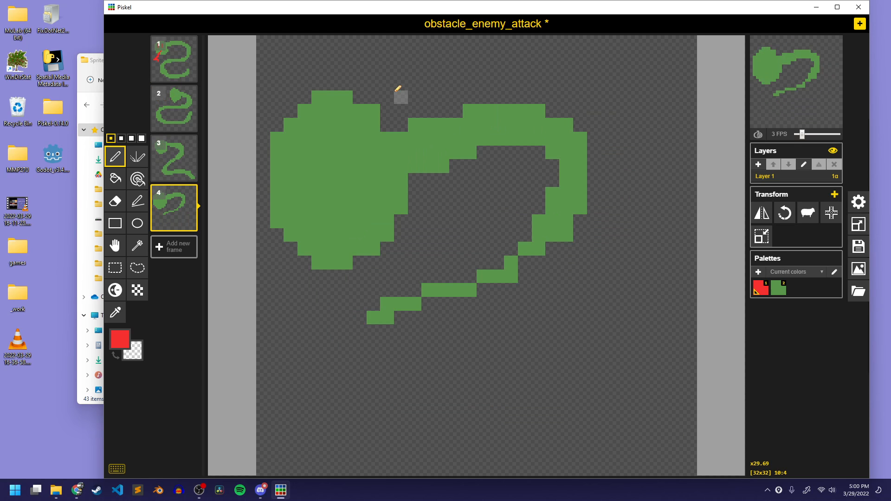
key(ctrl+z)
key(ctrl+z)
key(ctrl+z)
key(ctrl+z)
key(ctrl+z)
key(ctrl+z)
key(ctrl+z)
key(ctrl+z)
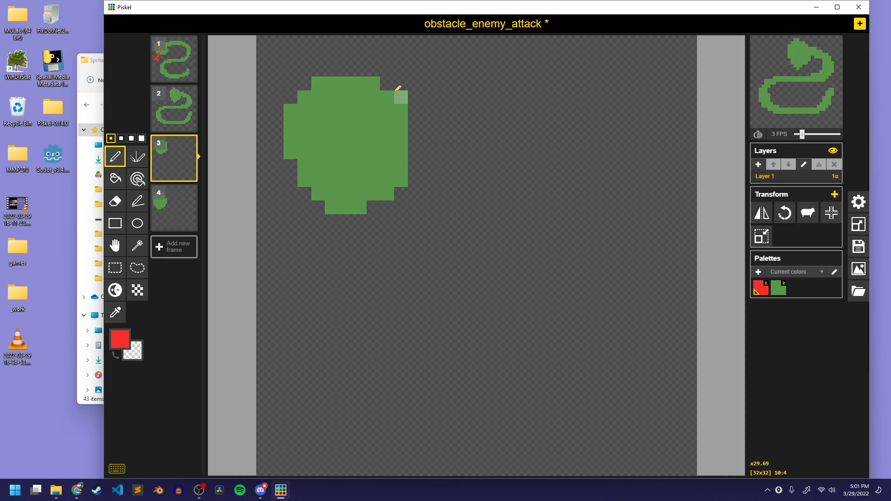
key(ctrl+z)
key(ctrl+z)
key(ctrl+z)
key(ctrl+z)
key(ctrl+z)
key(ctrl+z)
key(ctrl+z)
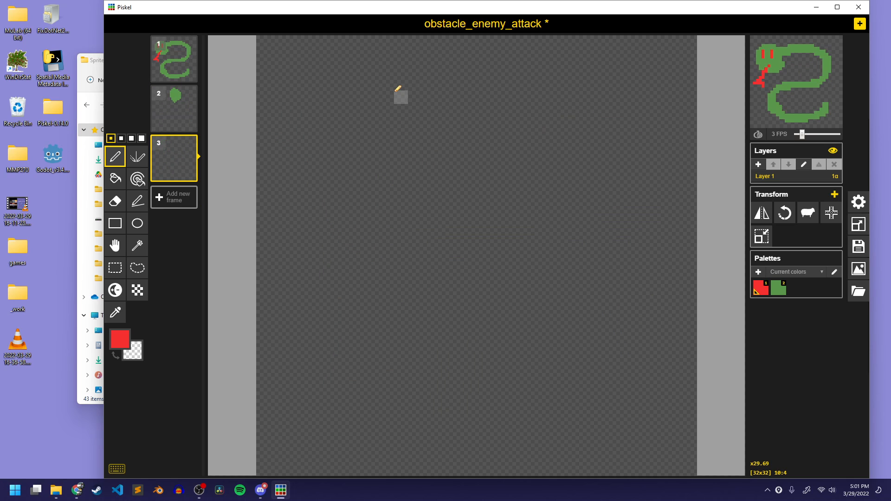
key(ctrl+z)
key(ctrl+z)
key(ctrl+z)
key(ctrl+z)
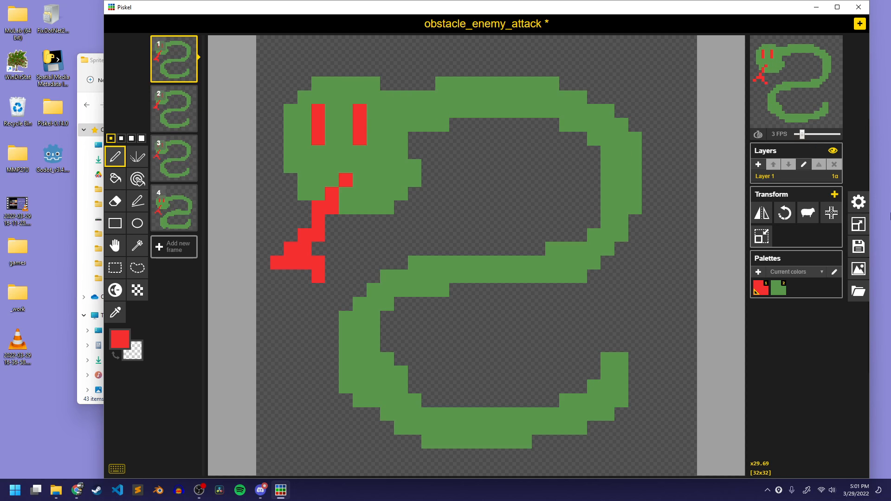
Retitle the sprite obstacle_enemy and save it over the existing obstacle_enemy.piskel in the obstacles folder
click(858, 246)
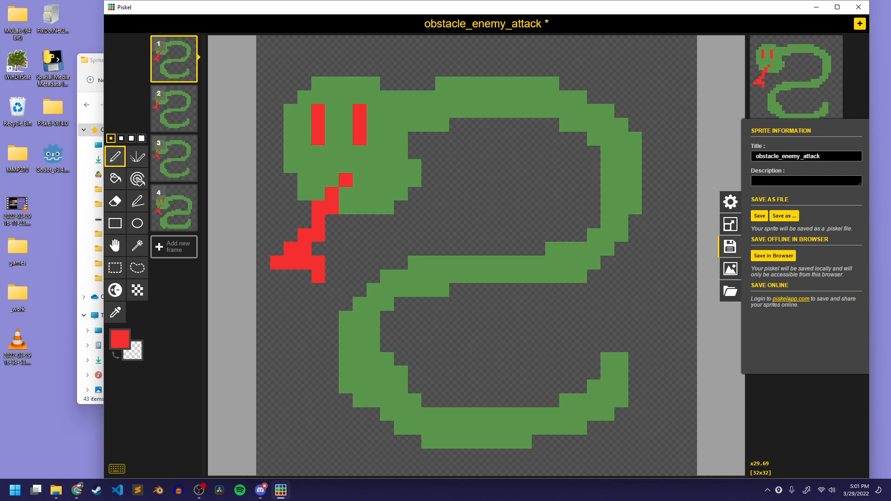
drag(796, 156, 850, 162)
key(BackSpace)
text(y)
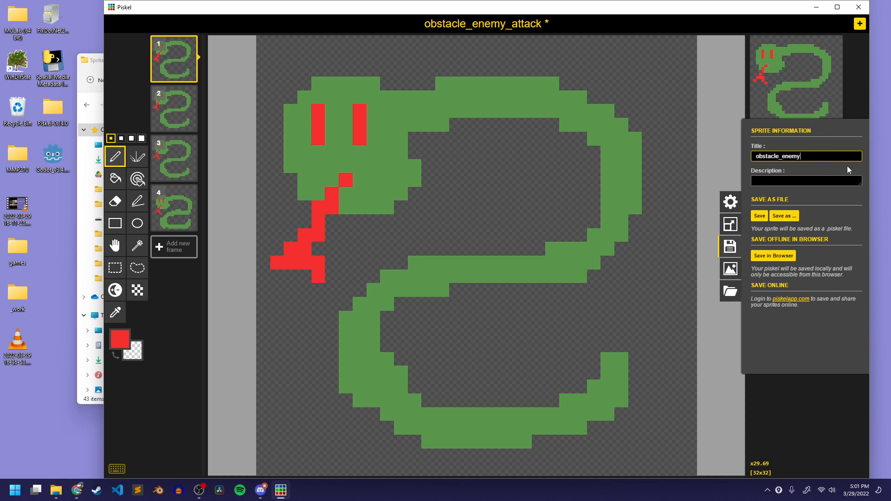
click(784, 215)
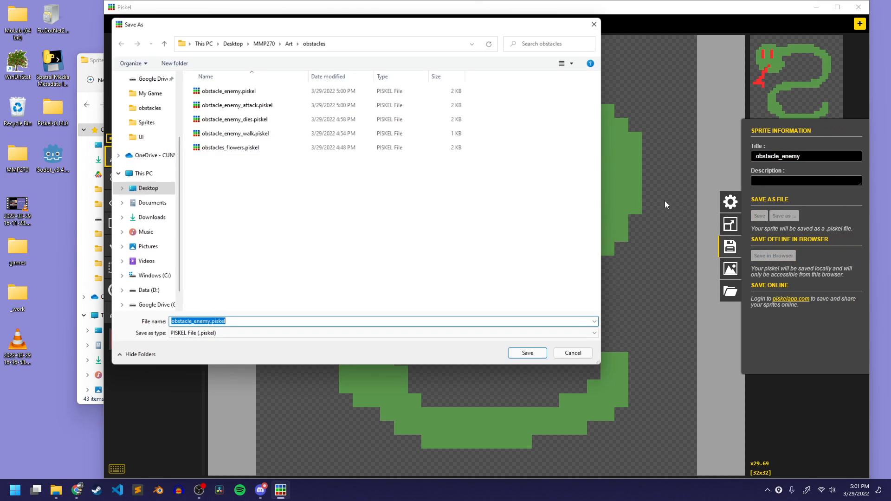
click(529, 356)
click(469, 247)
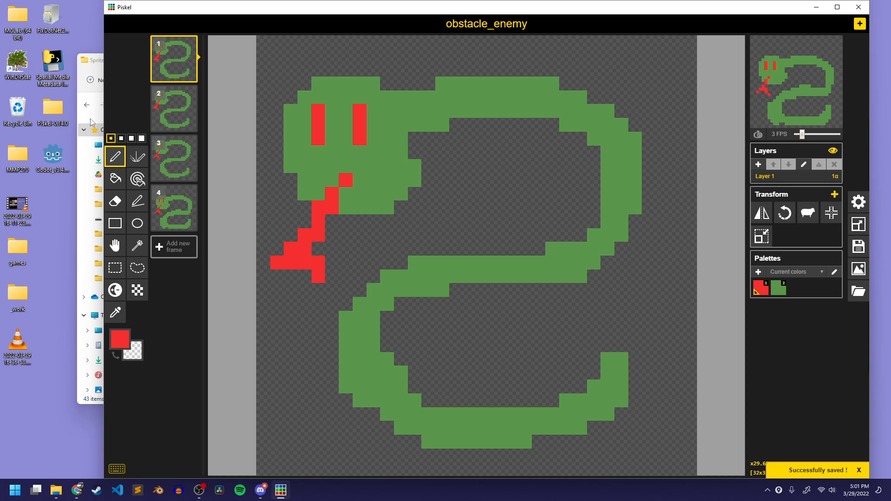
Switch to the browser and review the Obstacles and Enemies lab page's sections on designing an animated enemy and adding art to Godot
key(alt+Tab)
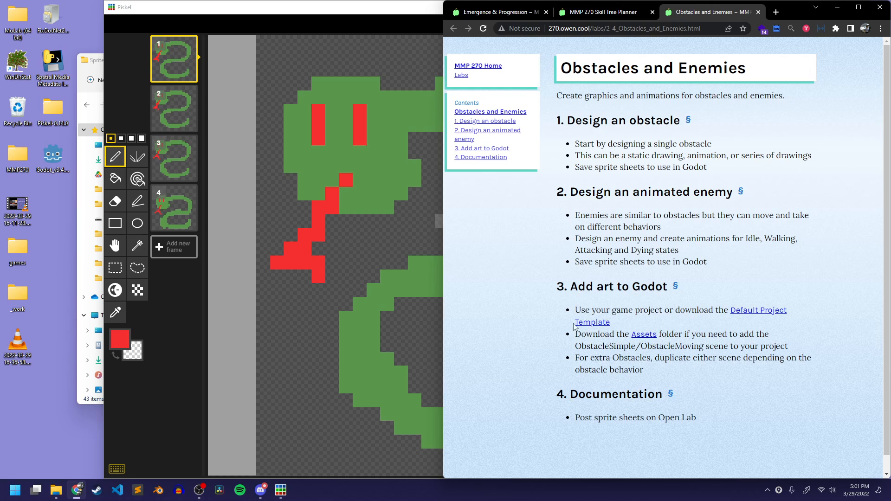
drag(645, 369, 558, 290)
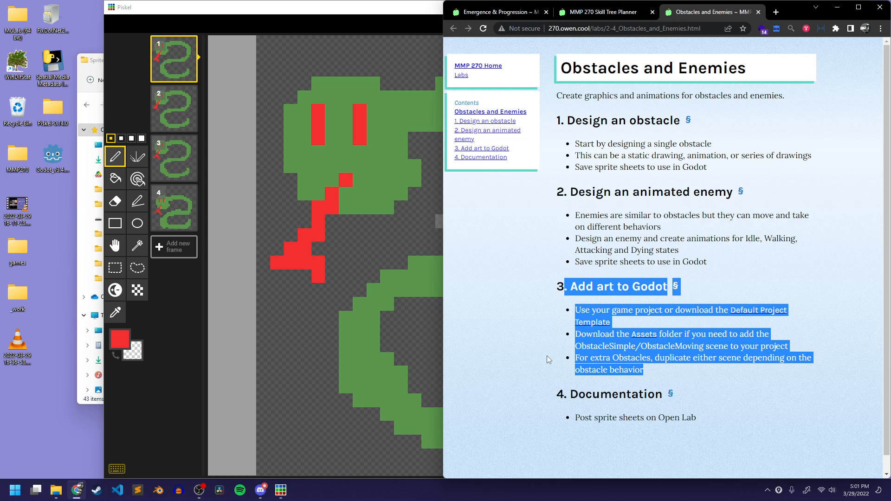
click(532, 346)
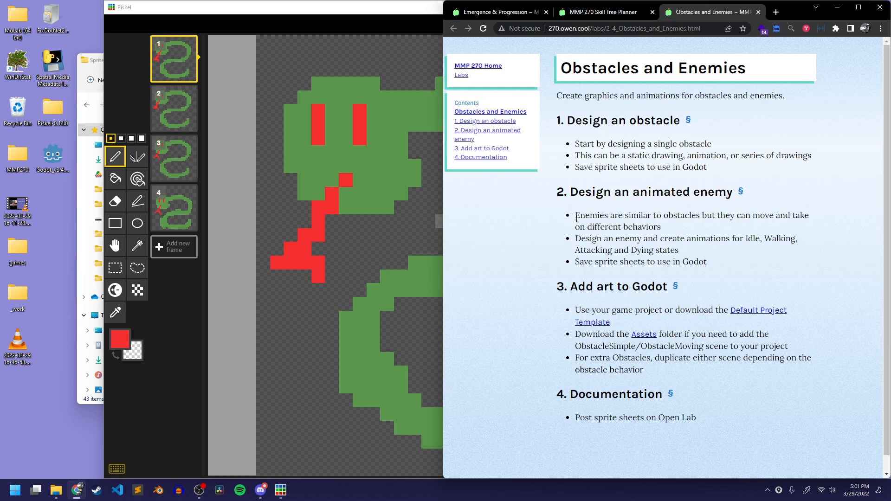
drag(576, 218, 686, 229)
click(686, 229)
drag(573, 259, 680, 286)
click(749, 191)
Open the MMP 270: Introduction to Video Game Design class site on OpenLab in a new browser tab
click(781, 9)
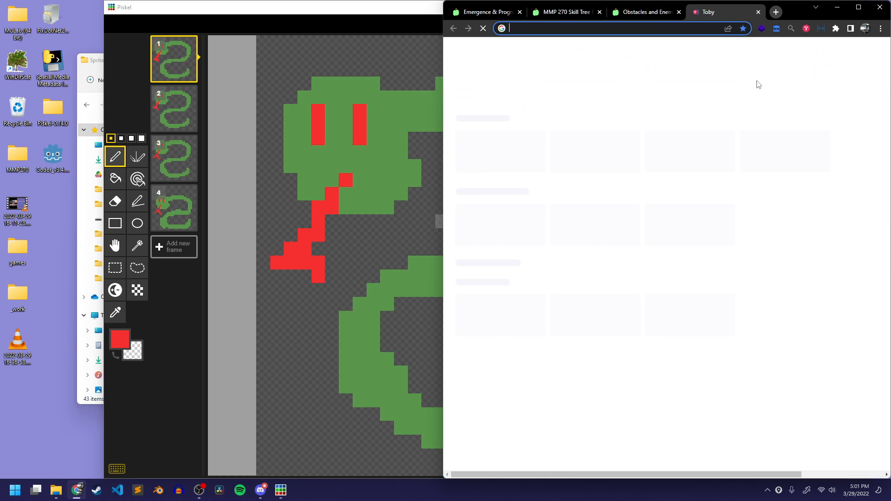
text(openlab.bmcc.cuny.edu/mmp-270-spring-2022/)
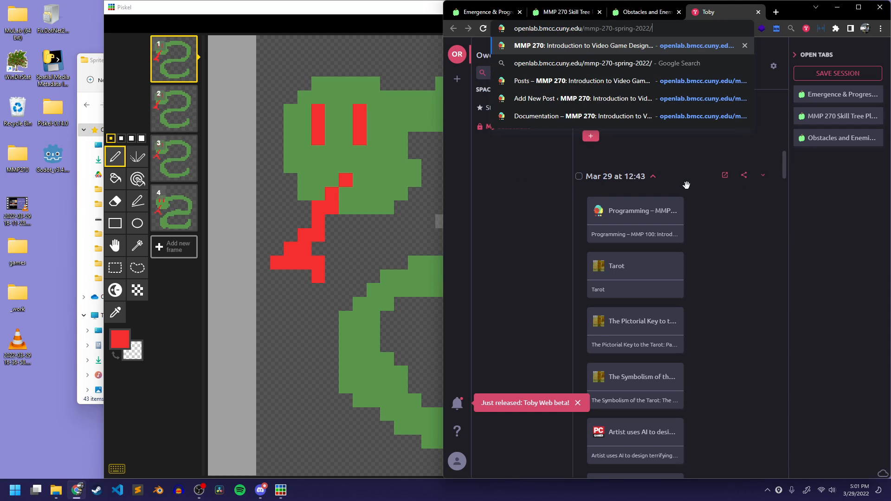
key(Return)
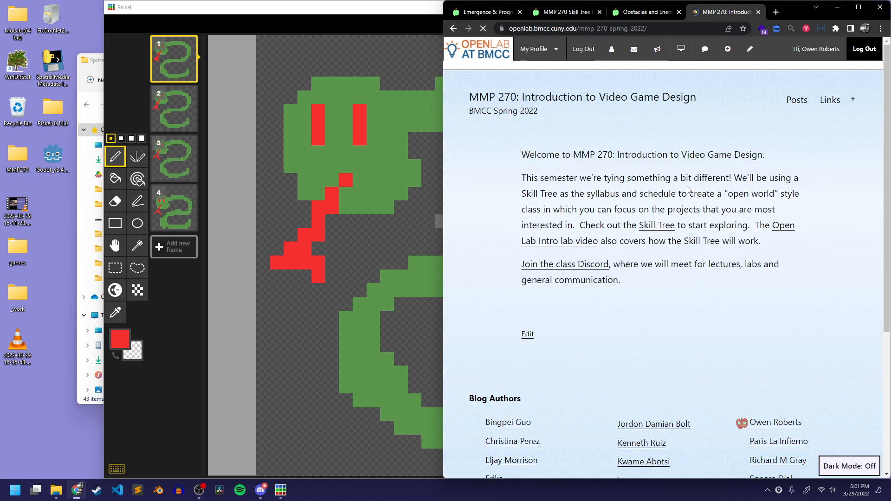
Close Piskel, and move and narrow the Sprites folder window so it sits fully visible beside the browser
click(207, 8)
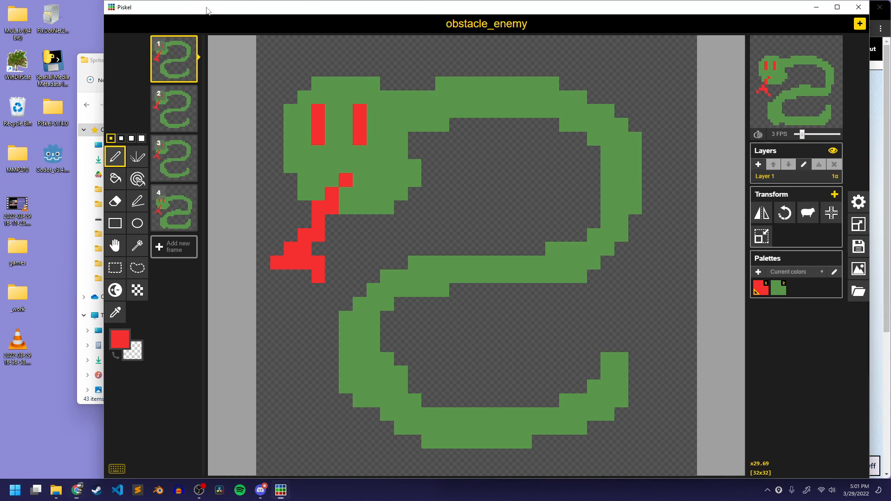
click(852, 10)
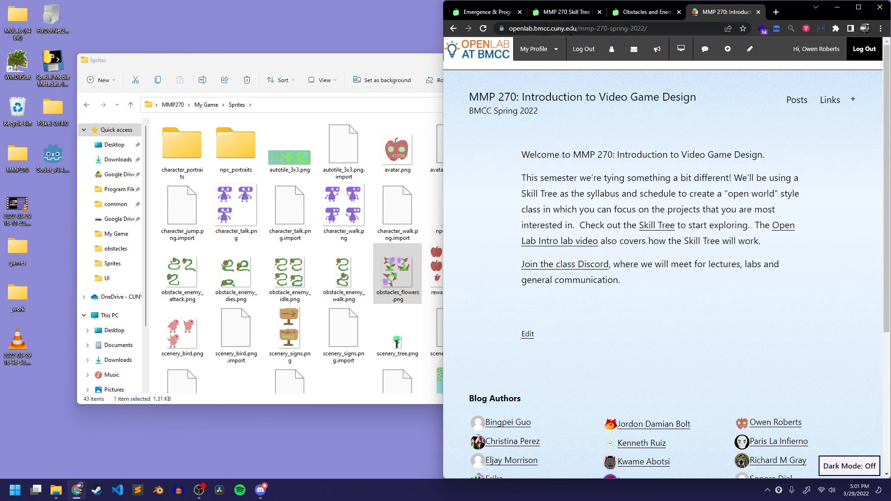
drag(274, 69, 256, 36)
drag(636, 39, 419, 37)
click(733, 266)
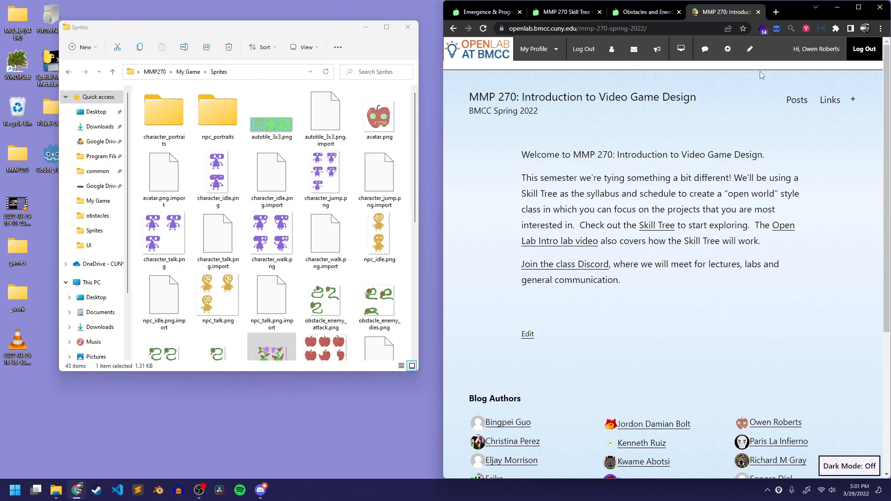
Create a new post on the class site and title it "My Obstacles and Enemies"
click(728, 53)
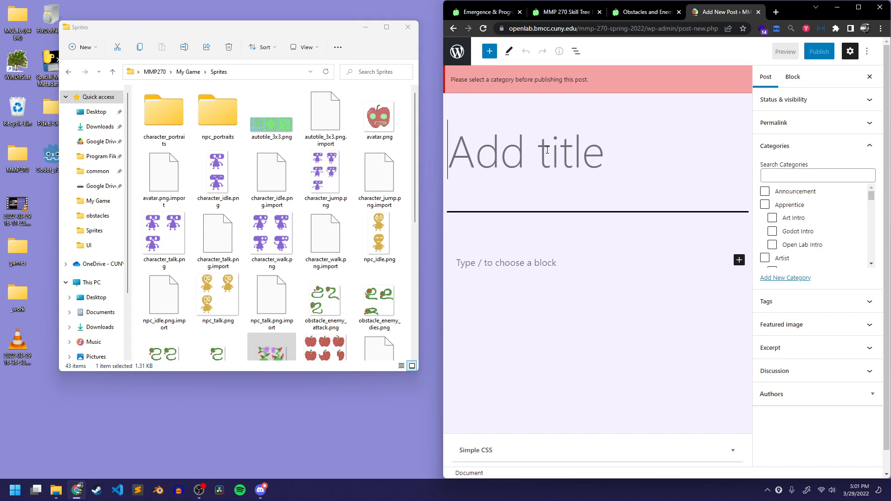
text(My OBst)
key(BackSpace)
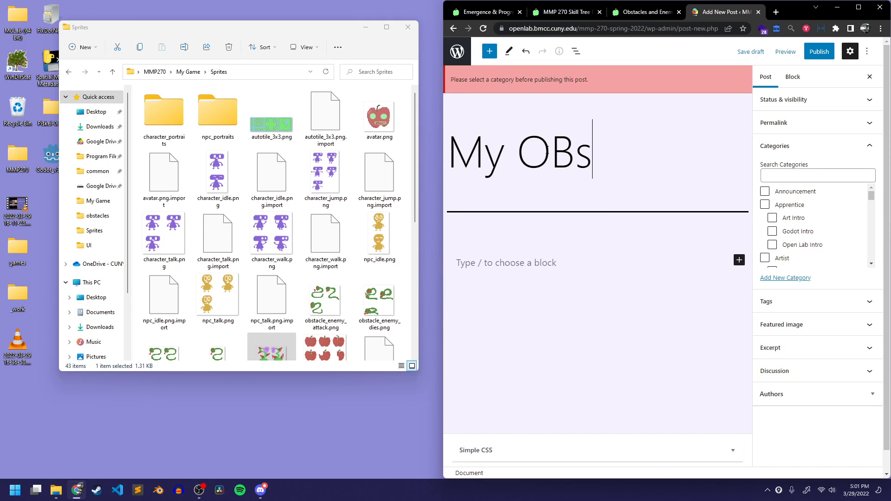
key(BackSpace)
key(BackSpace)
text(bstacles and Enemei)
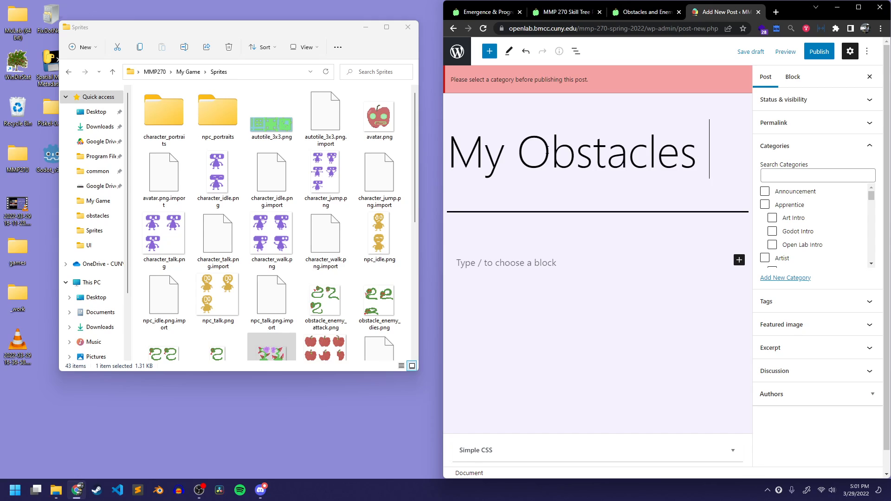
key(BackSpace)
key(BackSpace)
text(ies)
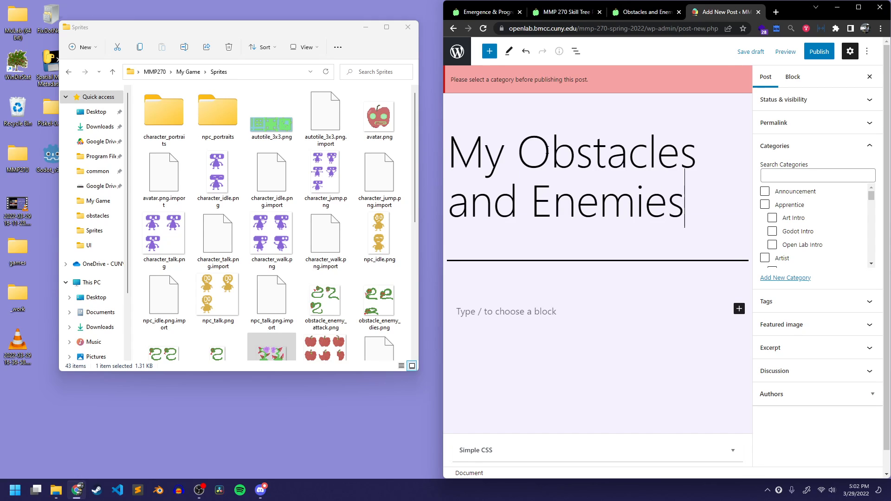
Find and assign the Obstacles and Enemies category to the post
click(820, 175)
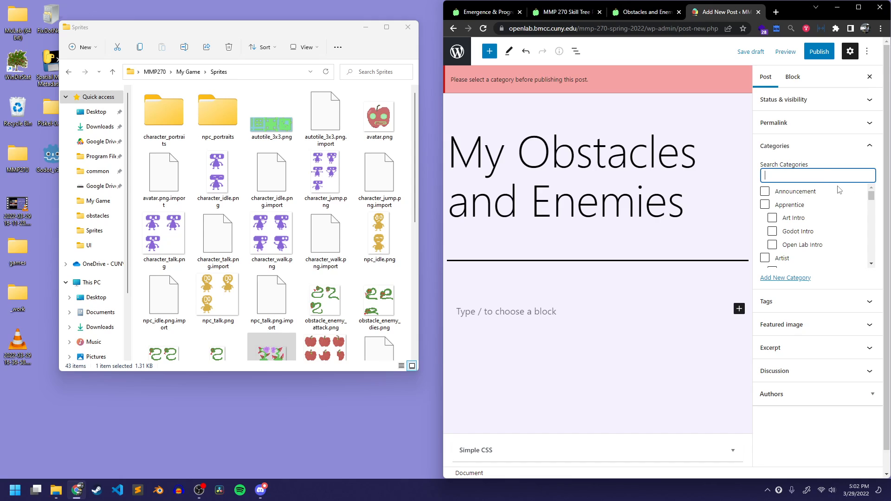
text(obst)
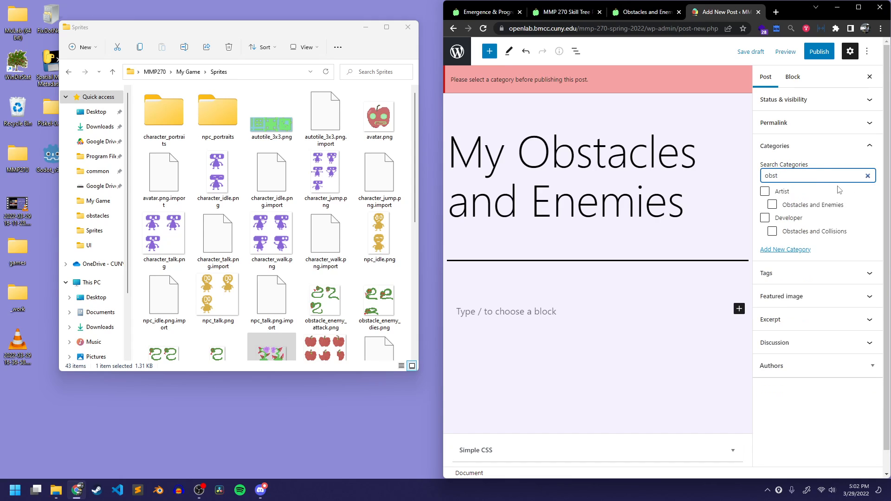
click(784, 206)
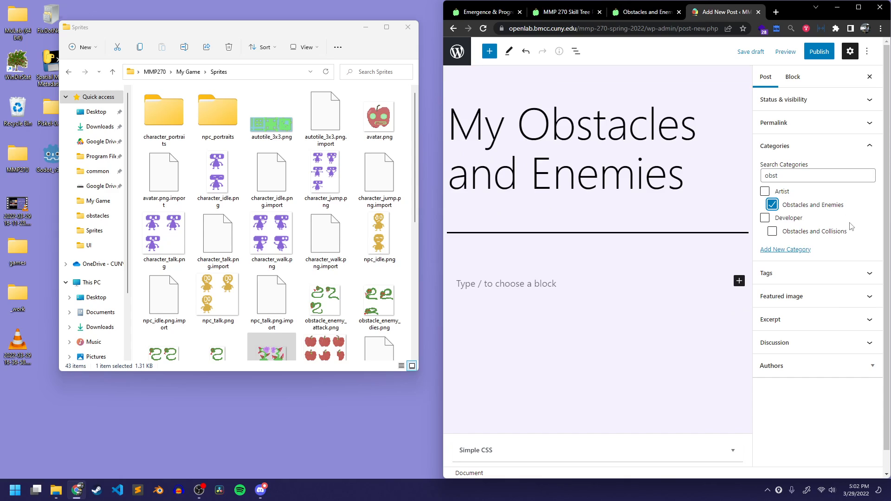
Insert obstacles_flowers.png from the Sprites folder as an image in the post body
click(561, 306)
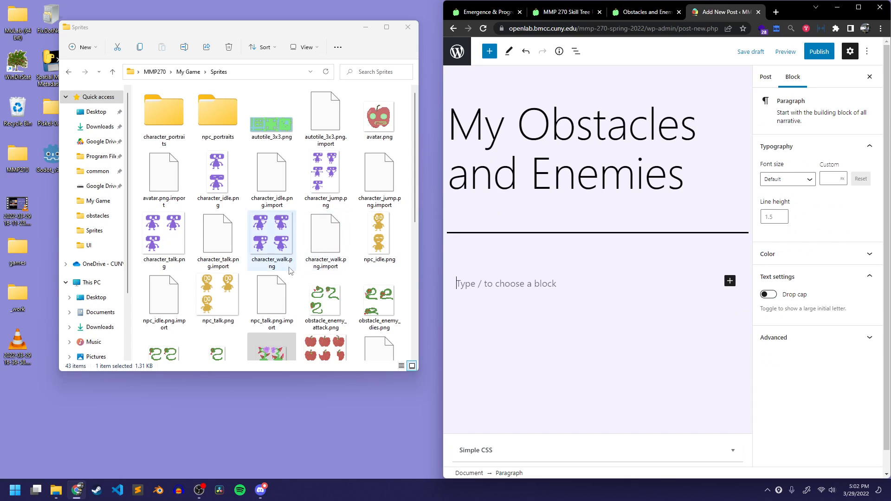
scroll(290, 271, down, 5)
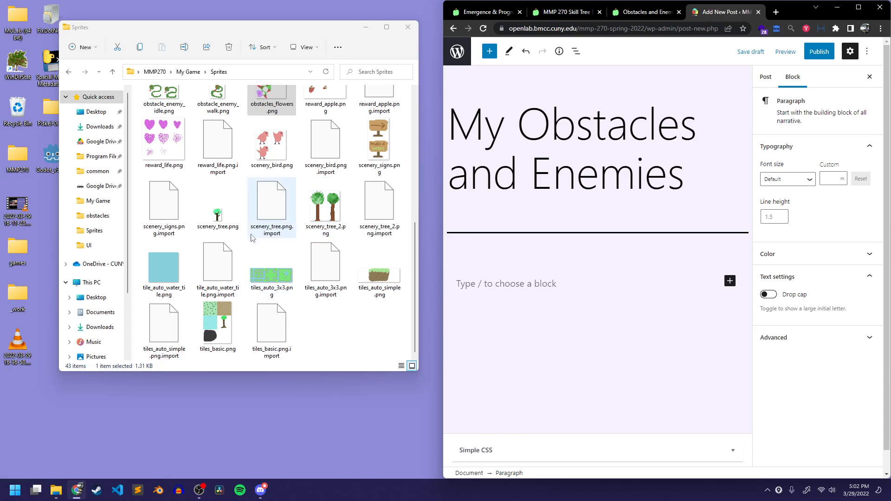
scroll(290, 216, up, 3)
drag(246, 243, 580, 325)
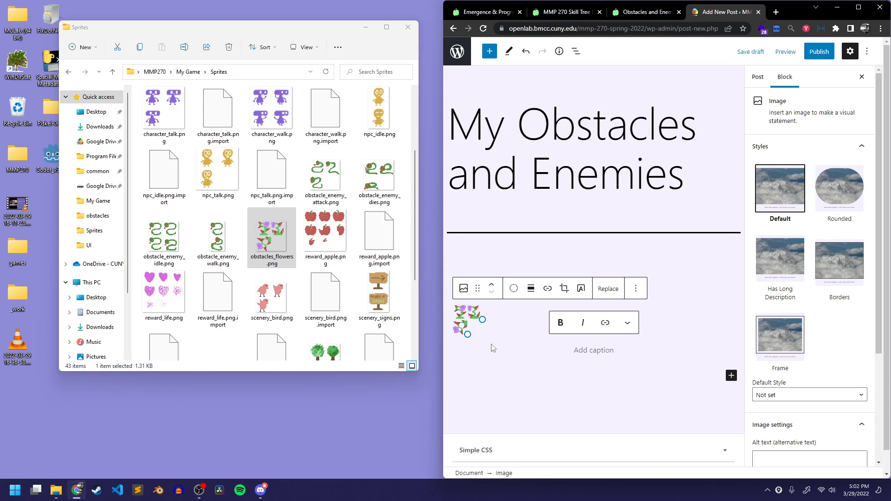
click(491, 253)
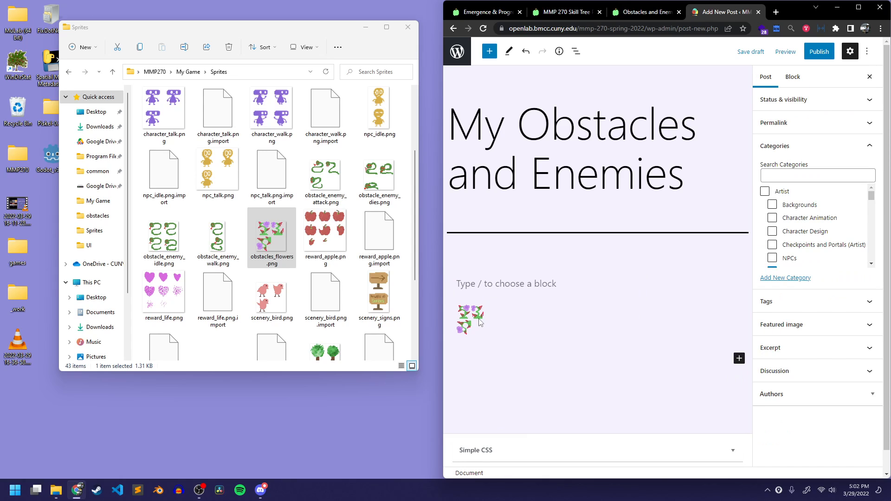
click(480, 322)
Add the paragraph "My obstacles are flowers with spikes." below the flower image
click(534, 361)
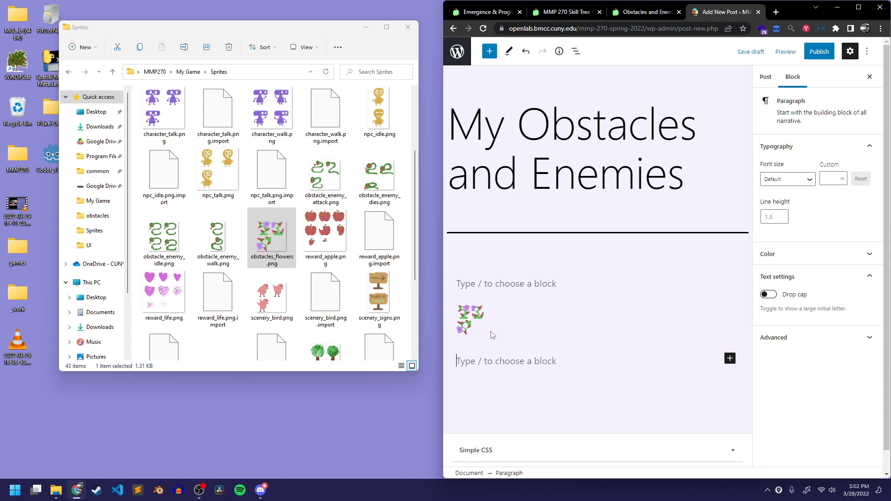
text(My obstacles are flowers wi)
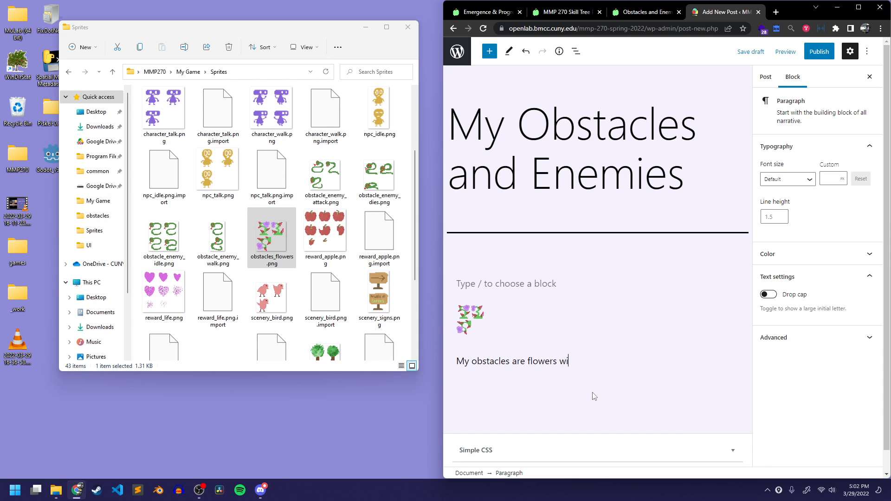
text(.)
key(Return)
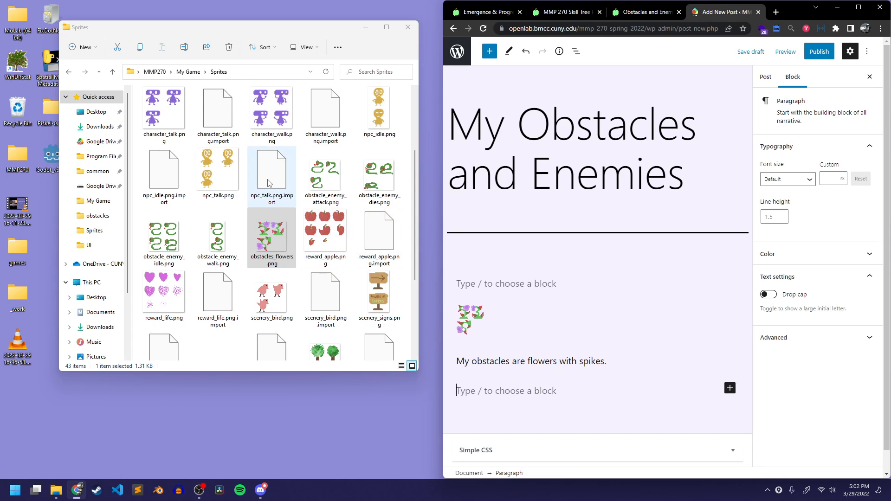
Insert the four obstacle_enemy attack, dies, idle and walk PNG sheets as one gallery below the flowers paragraph
click(325, 176)
ctrl+click(379, 177)
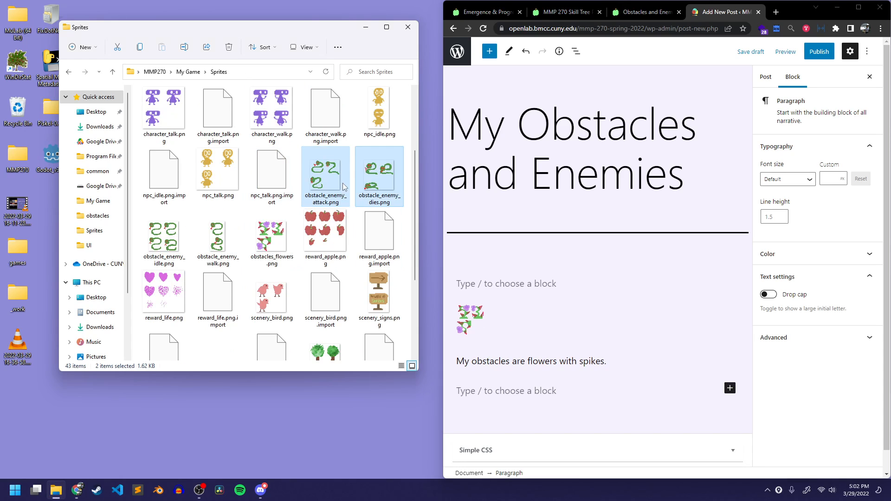
ctrl+click(164, 238)
ctrl+click(222, 246)
drag(222, 246, 572, 376)
scroll(606, 352, down, 3)
click(635, 274)
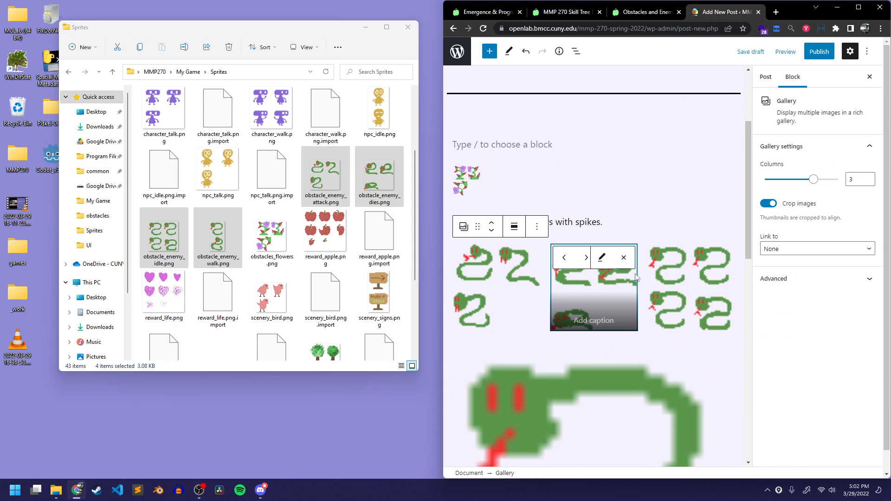
Turn off image cropping for the snake gallery and set it to 4 columns
click(768, 204)
drag(813, 179, 849, 182)
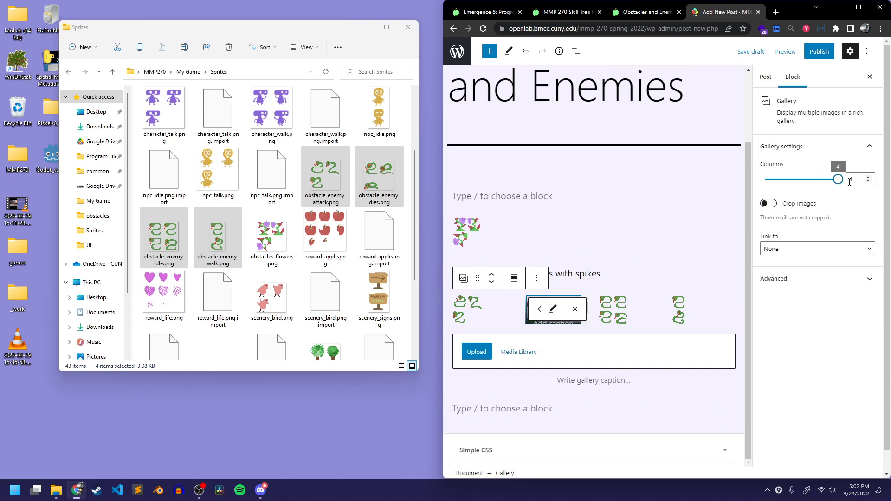
click(570, 363)
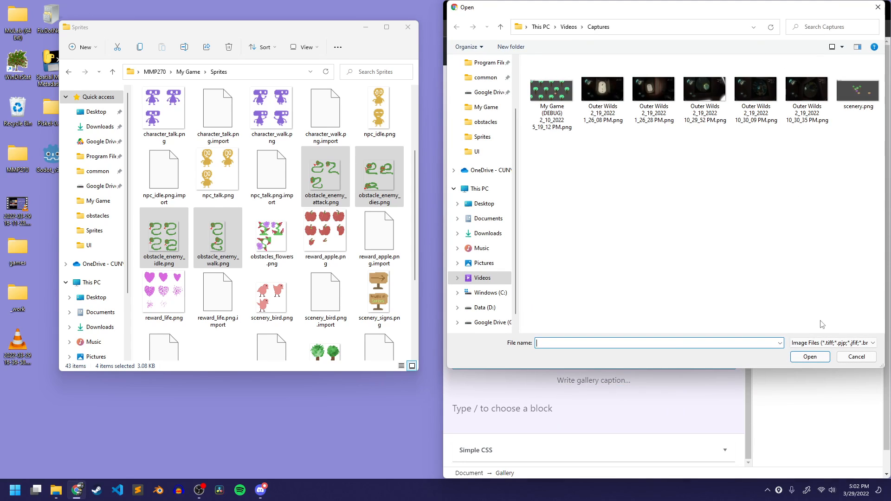
click(856, 356)
Add the paragraph "My enemy is a snake." below the gallery, and preview the saved draft in a new tab
click(551, 409)
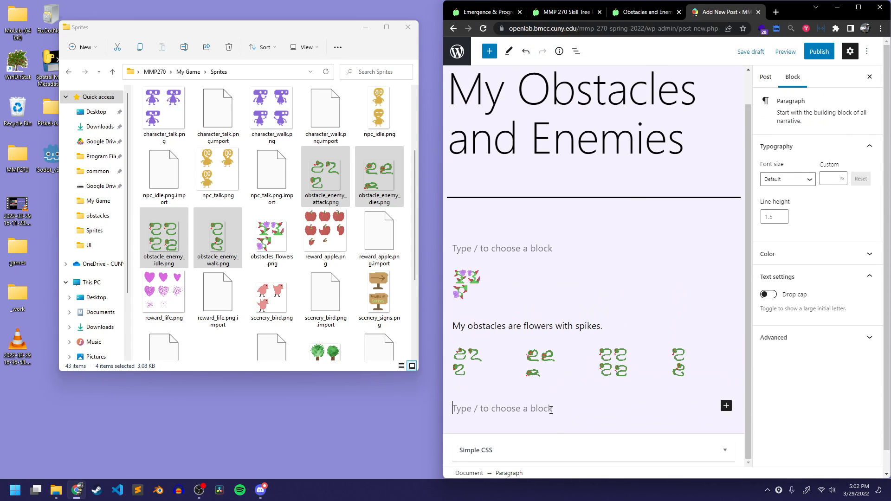
text(My enemy is a snake.)
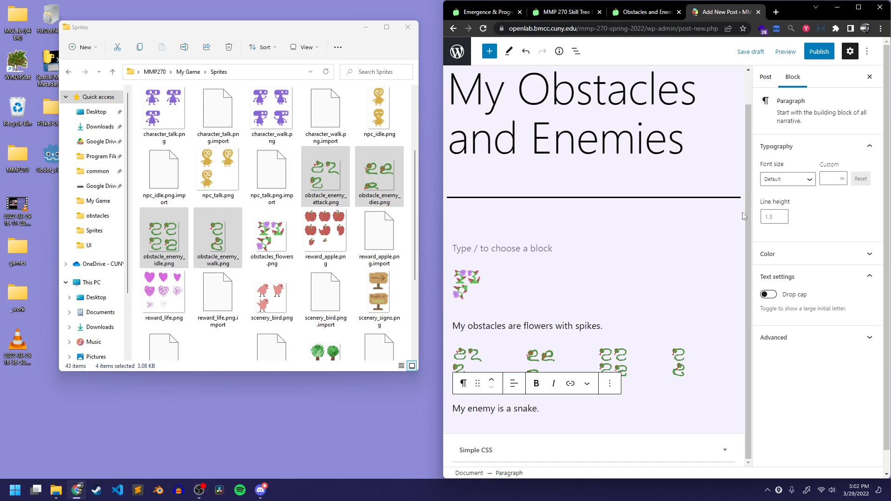
click(750, 52)
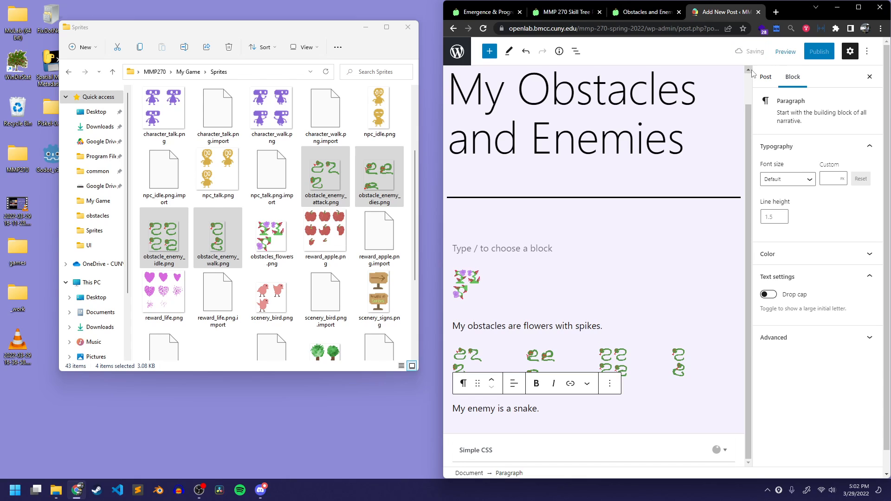
click(784, 52)
click(749, 137)
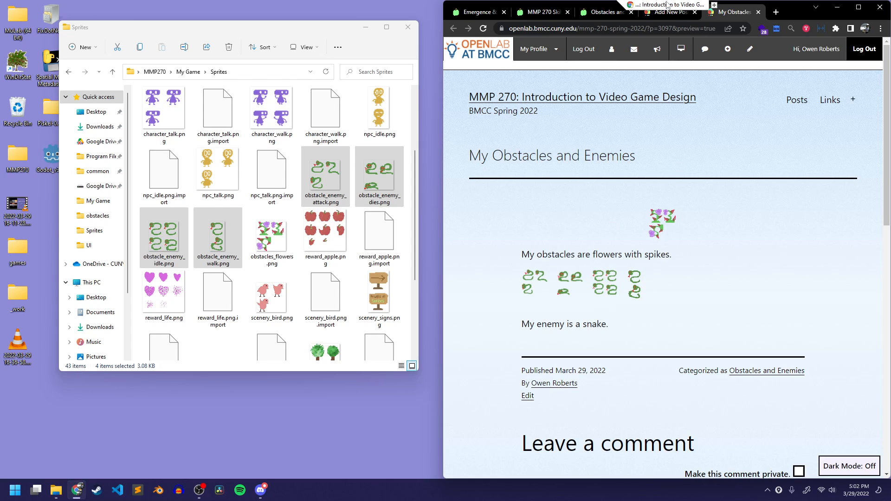
Back in the post editor, align the flower image left and insert an empty line before the flowers paragraph
click(657, 17)
click(469, 283)
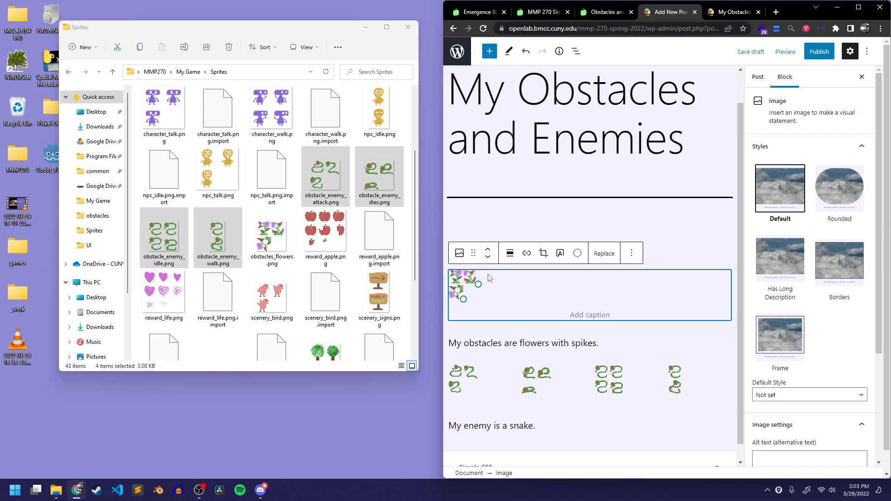
click(509, 259)
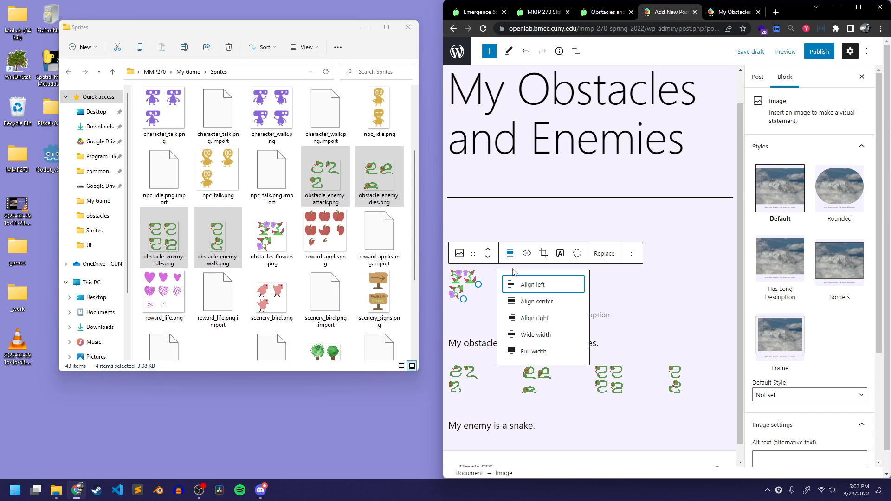
click(521, 293)
click(544, 292)
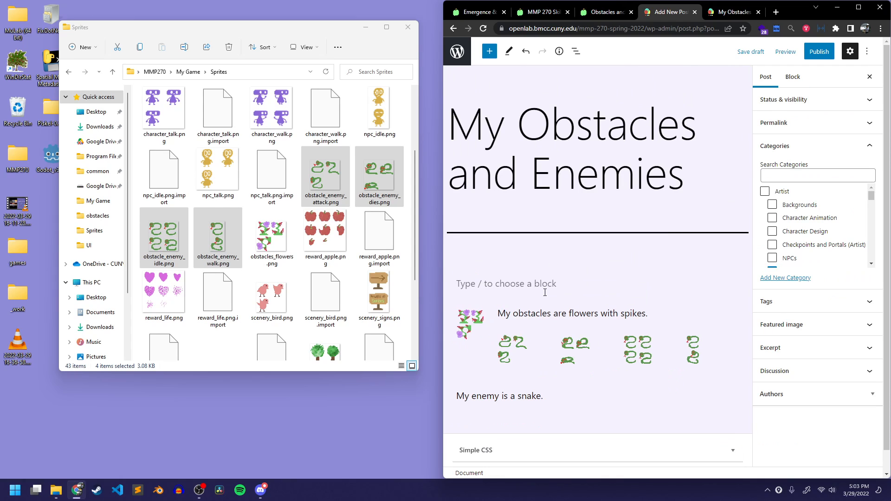
click(501, 319)
key(Return)
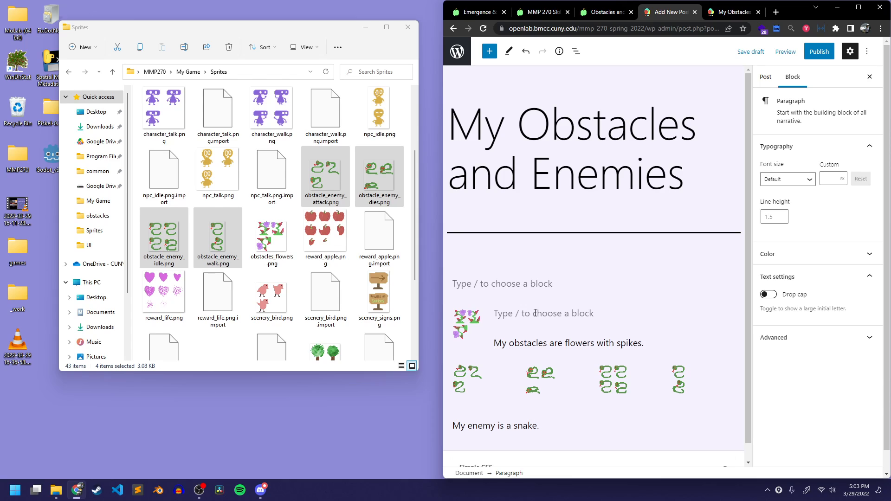
Preview the post in a new tab again and close the preview
click(785, 52)
click(739, 137)
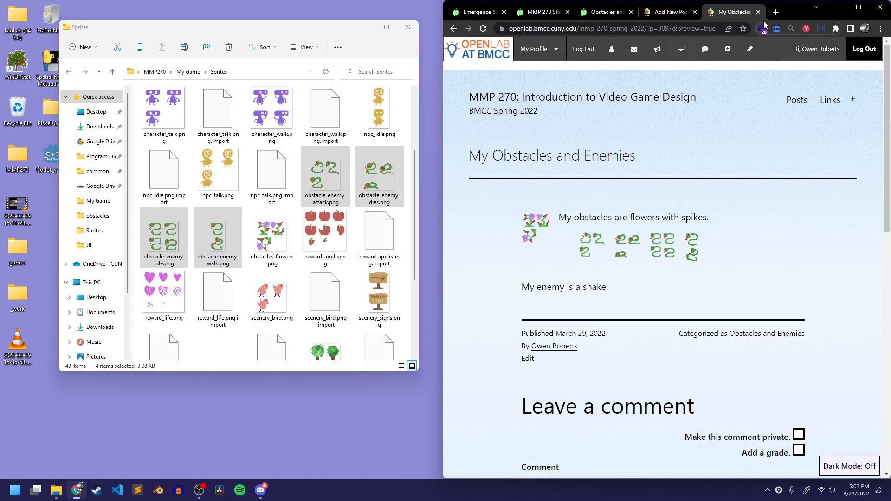
click(757, 11)
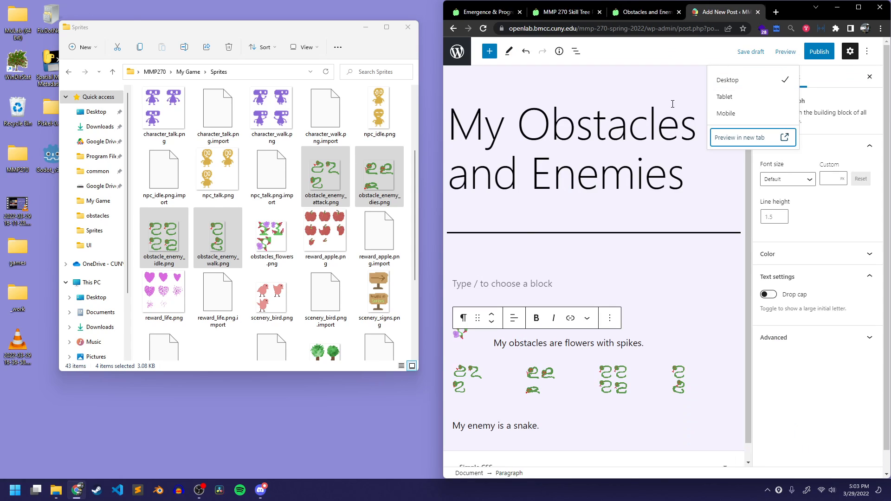
Apply left text alignment to the paragraph about flowers with spikes
click(513, 317)
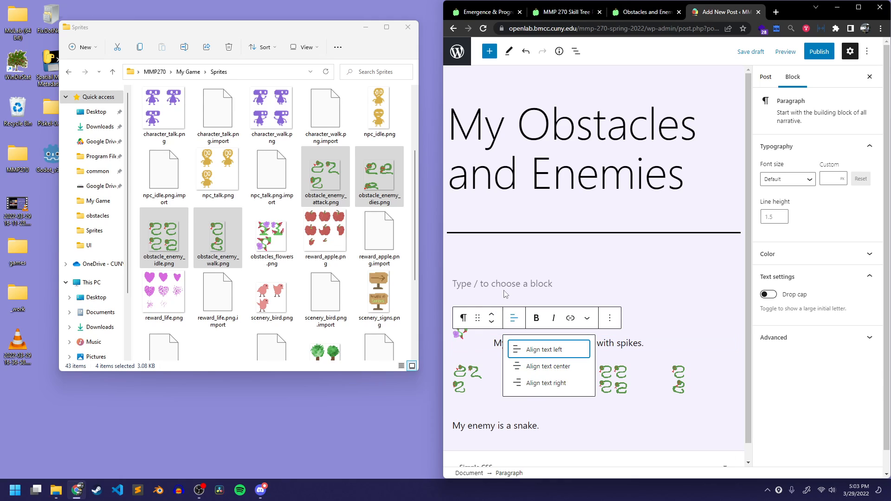
click(509, 347)
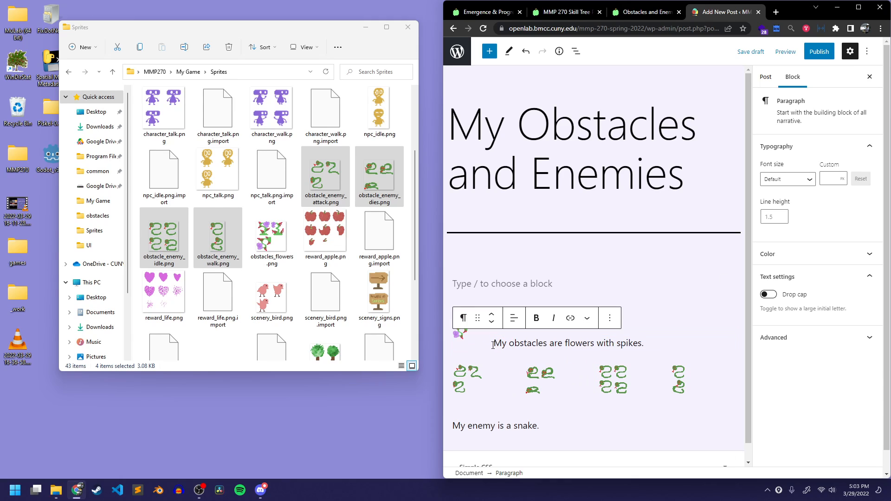
Insert another empty line before the paragraph about flowers with spikes, and briefly open and close a new-tab preview of the post
key(Return)
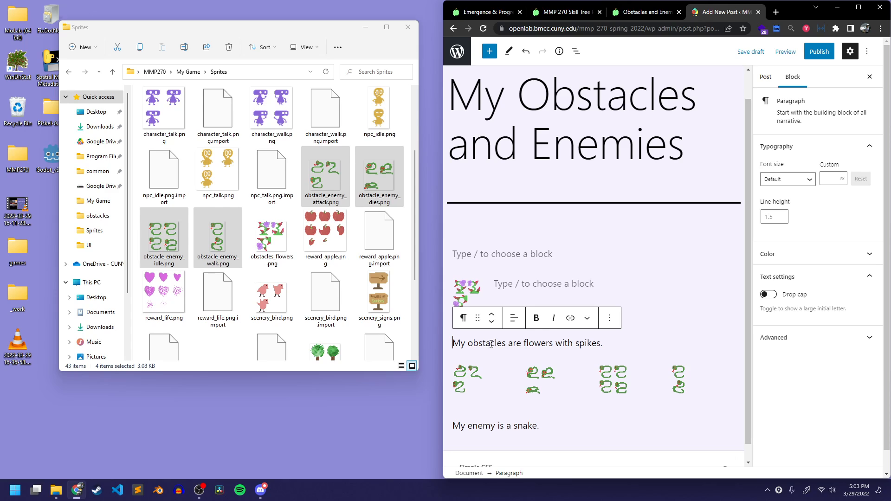
click(785, 52)
click(745, 138)
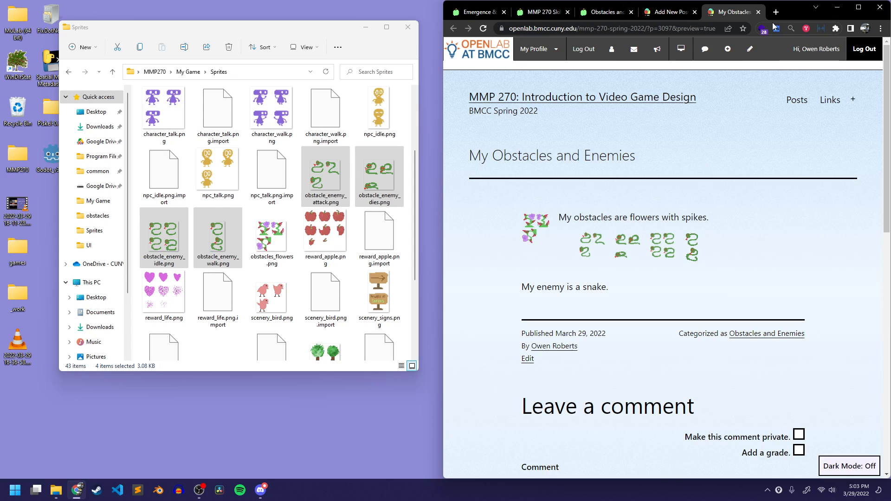
click(757, 11)
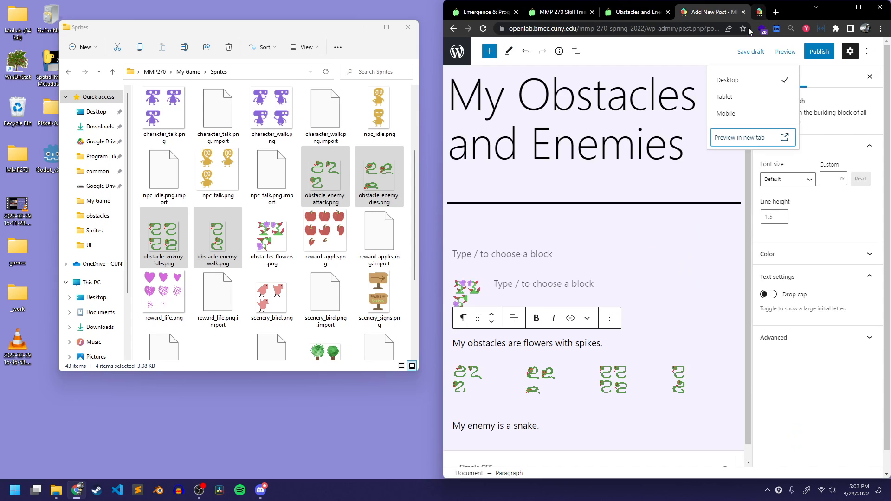
Return to the post editor and save the current version of the post as a draft
click(586, 257)
click(789, 54)
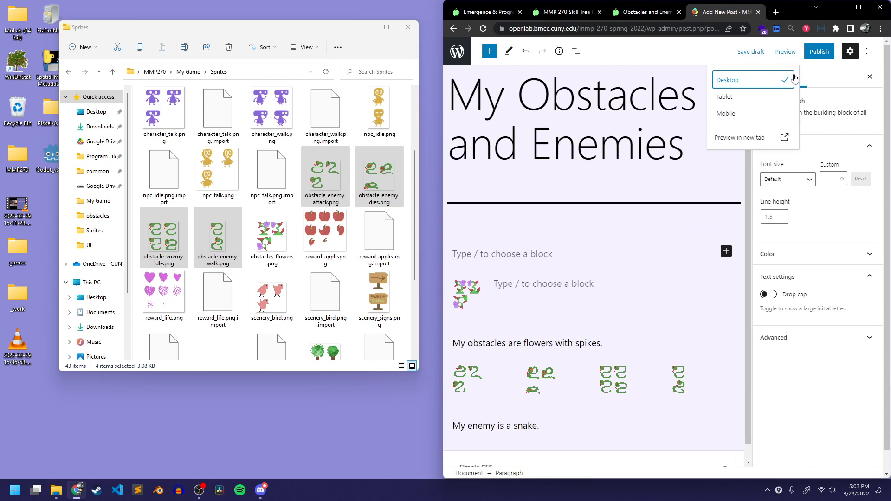
click(787, 53)
click(750, 52)
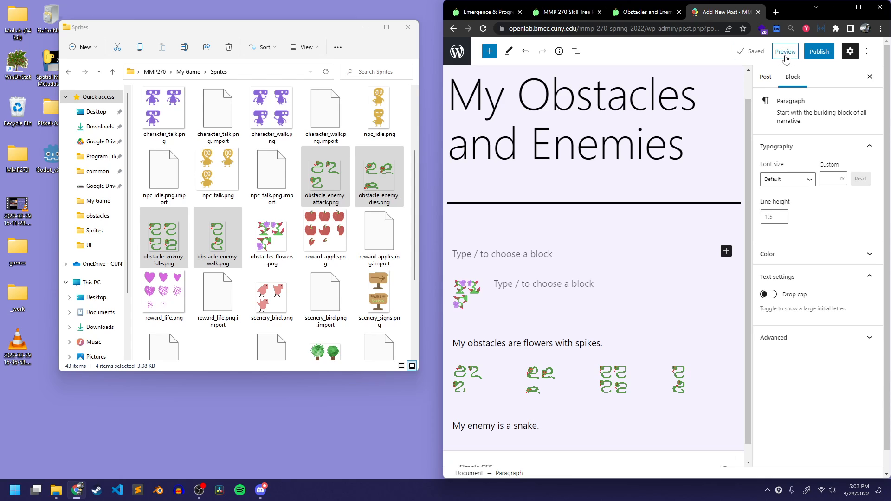
click(584, 277)
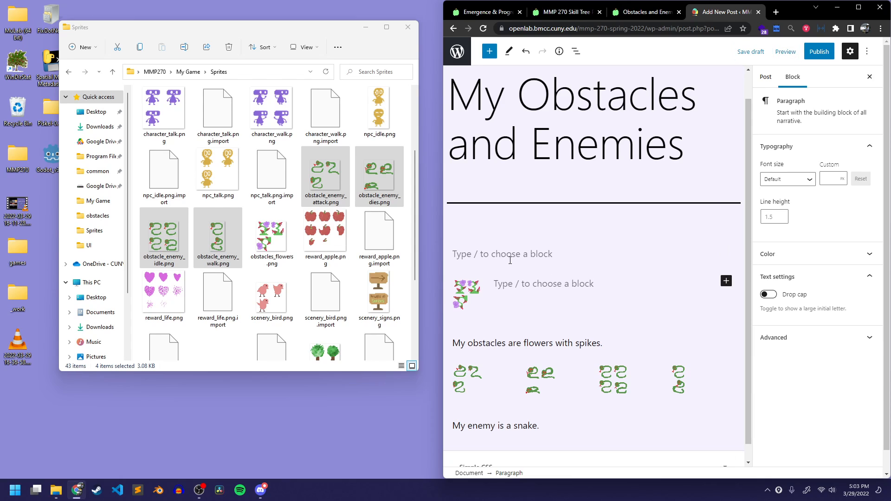
Try full-width alignment on the flower image and settle on center alignment
click(473, 291)
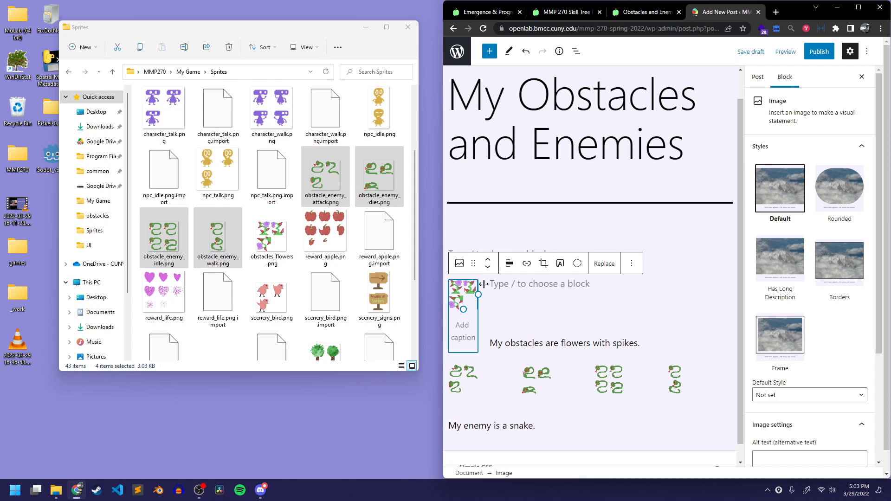
click(509, 264)
click(529, 361)
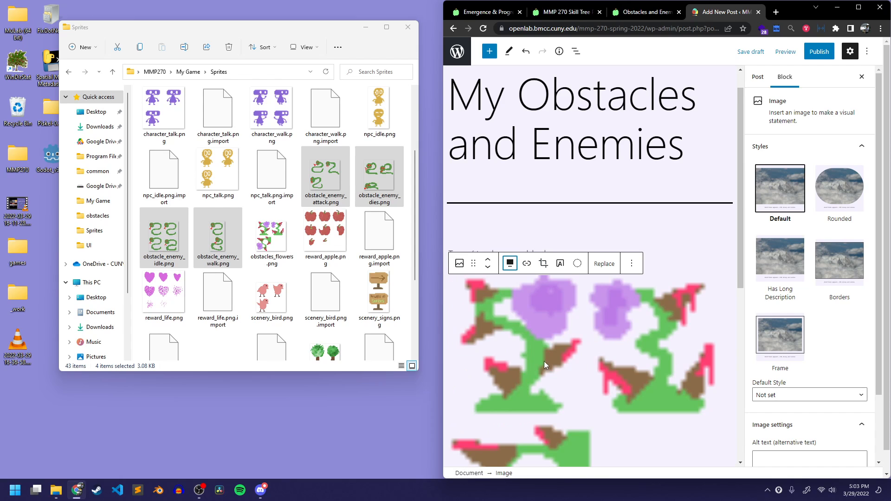
click(507, 263)
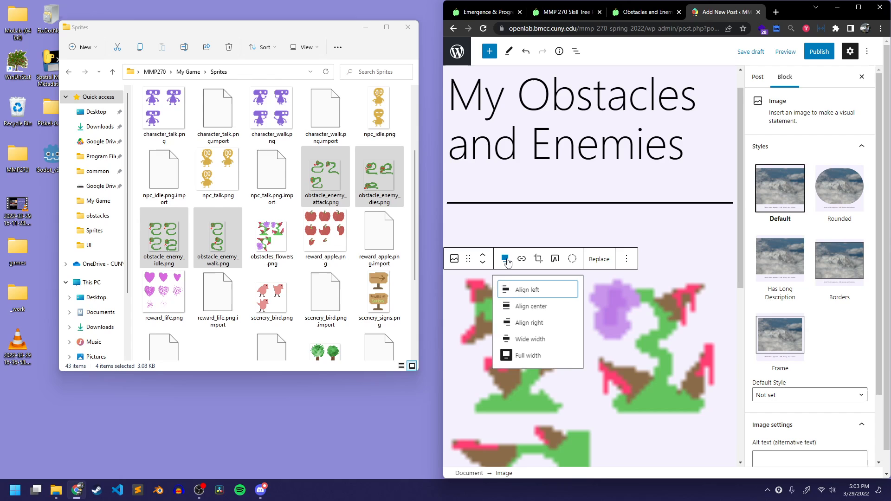
click(538, 312)
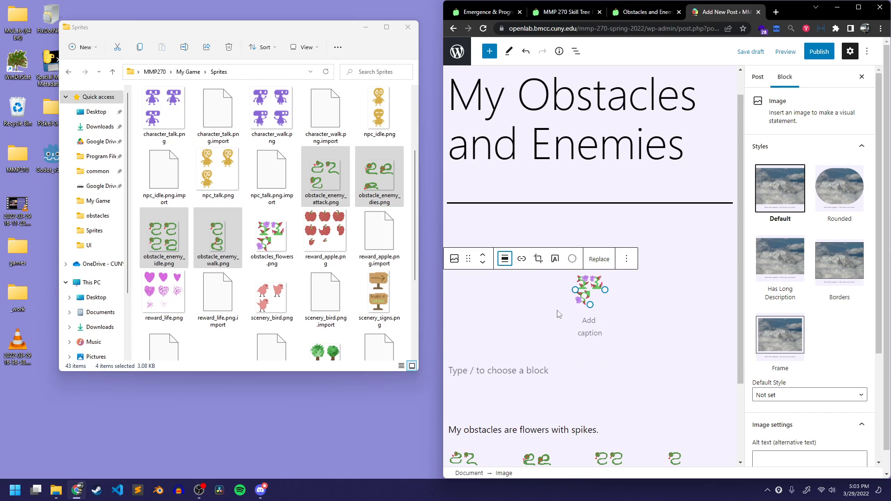
Remove the empty paragraphs above and below the centered flower image
click(520, 373)
click(558, 348)
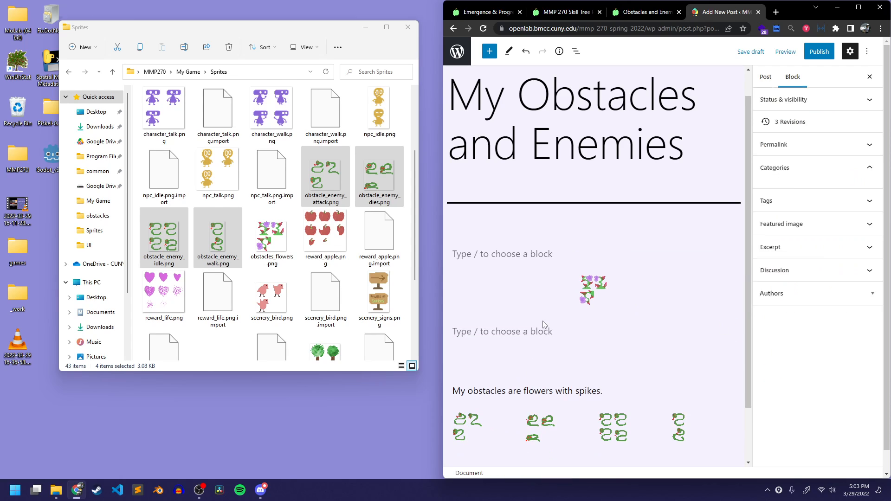
click(453, 392)
key(BackSpace)
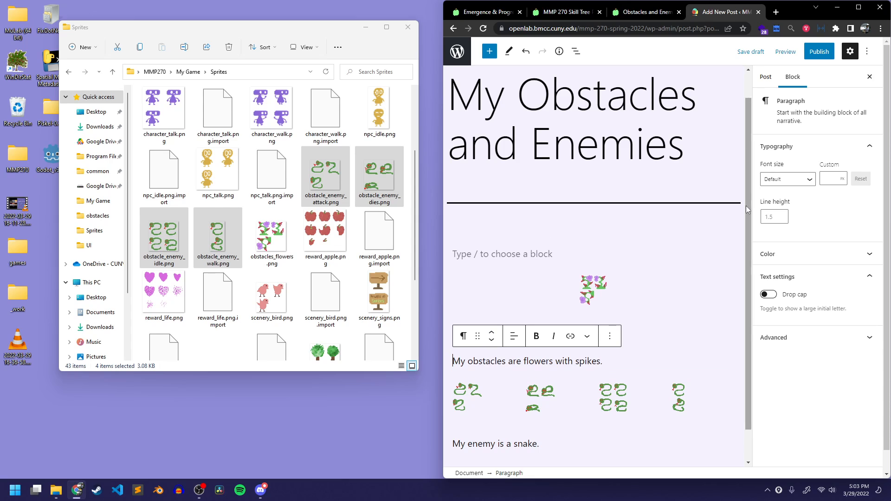
click(531, 290)
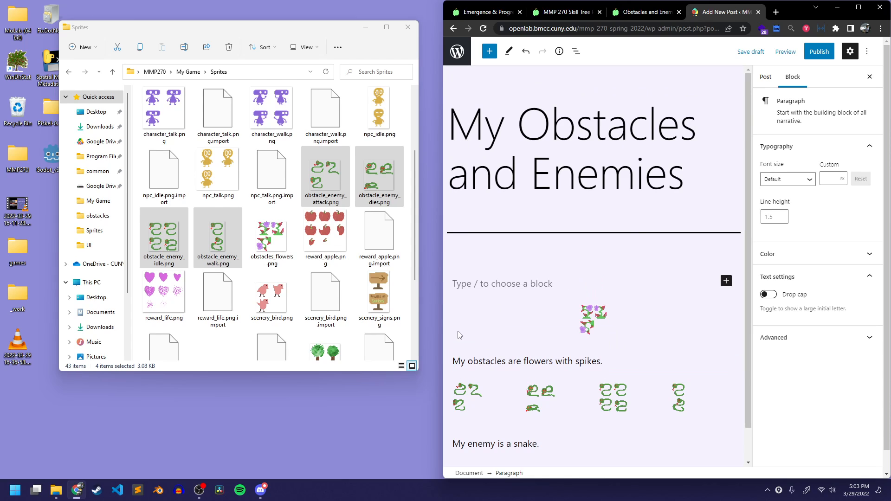
click(598, 291)
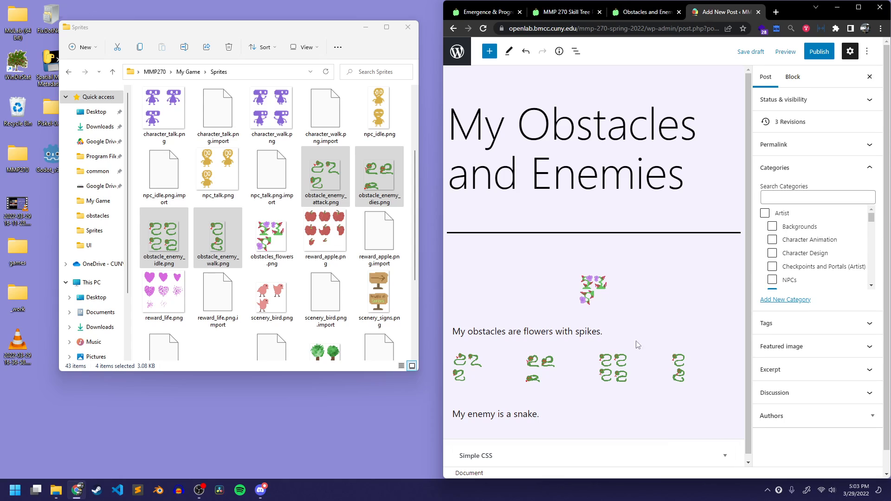
Publish the "My Obstacles and Enemies" post
click(818, 52)
click(797, 92)
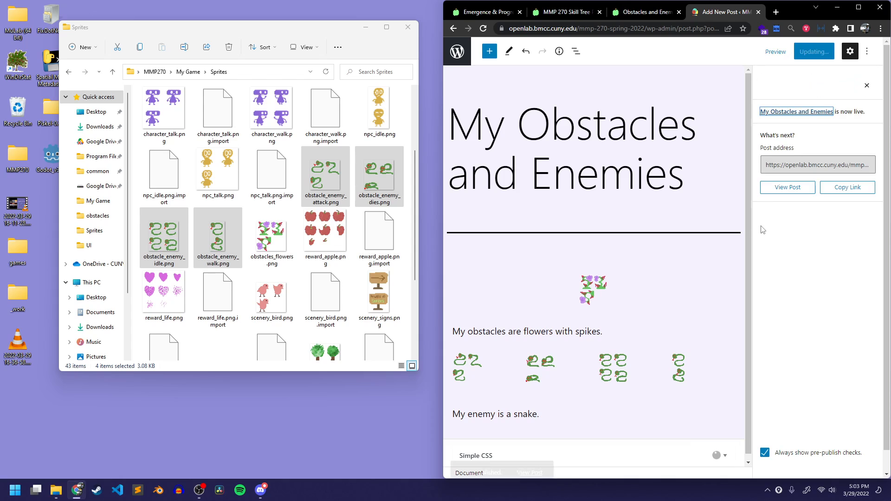
Copy the published post's link and open the live post
click(825, 187)
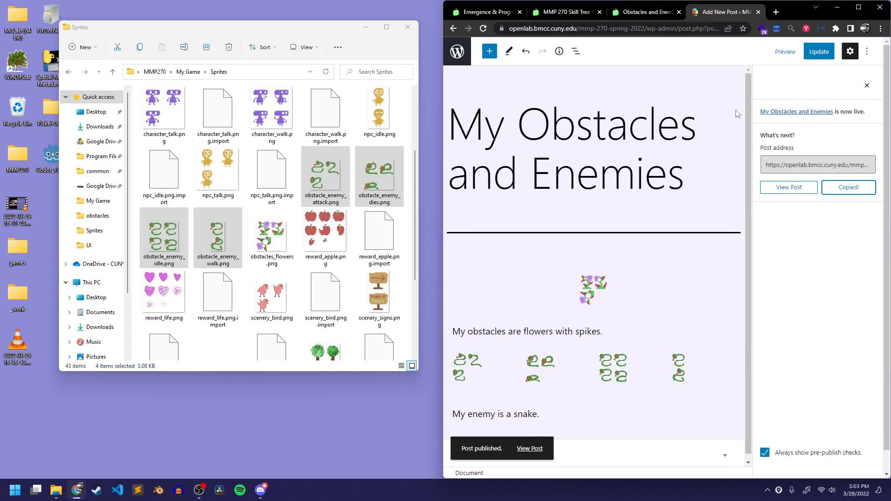
click(808, 165)
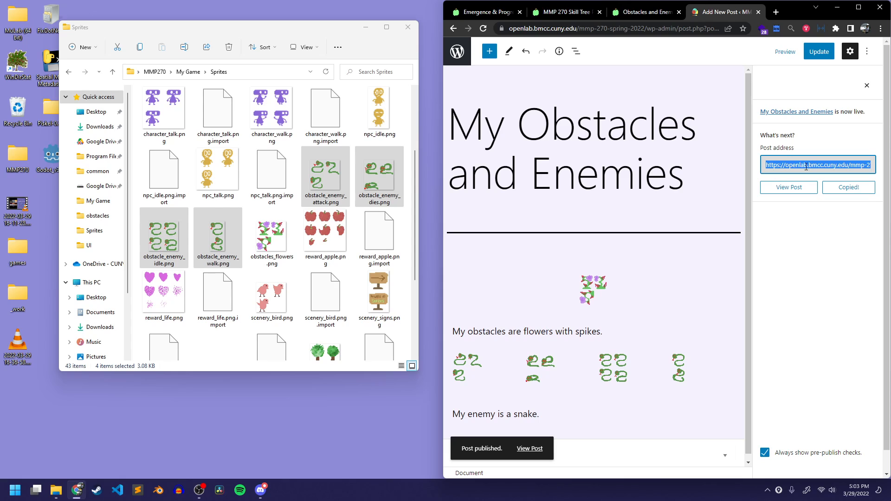
click(789, 187)
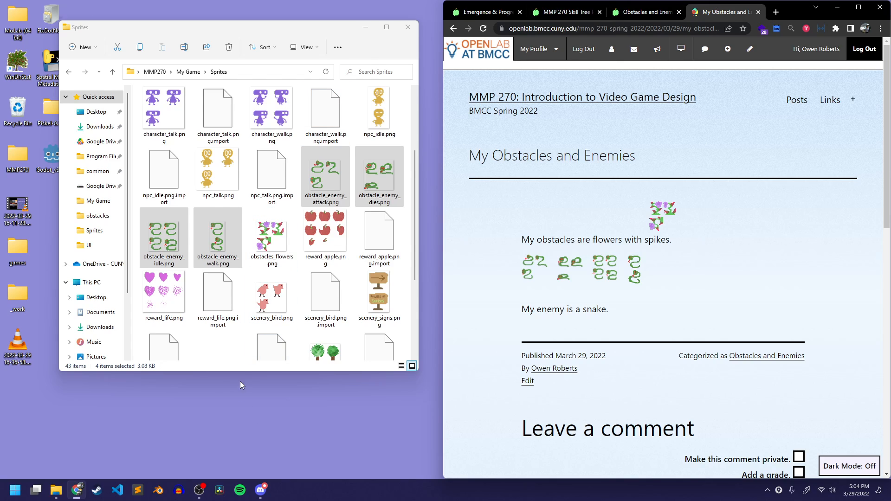
Close the Sprites folder window and the published post's tab, and switch to the MMP 270 Skill Tree Planner
click(310, 31)
click(408, 27)
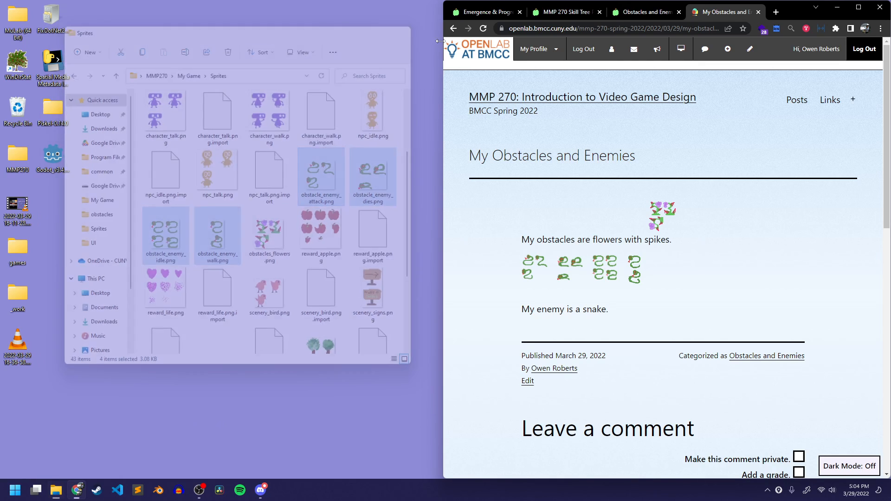
click(758, 12)
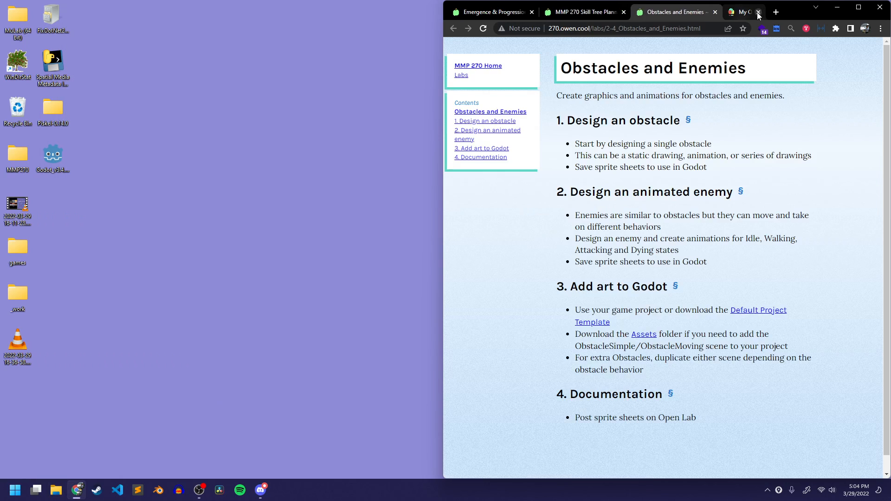
click(620, 10)
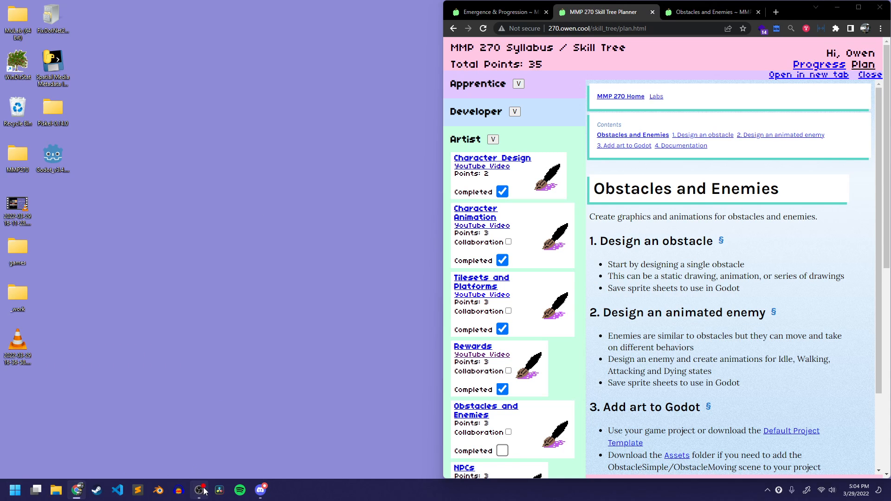